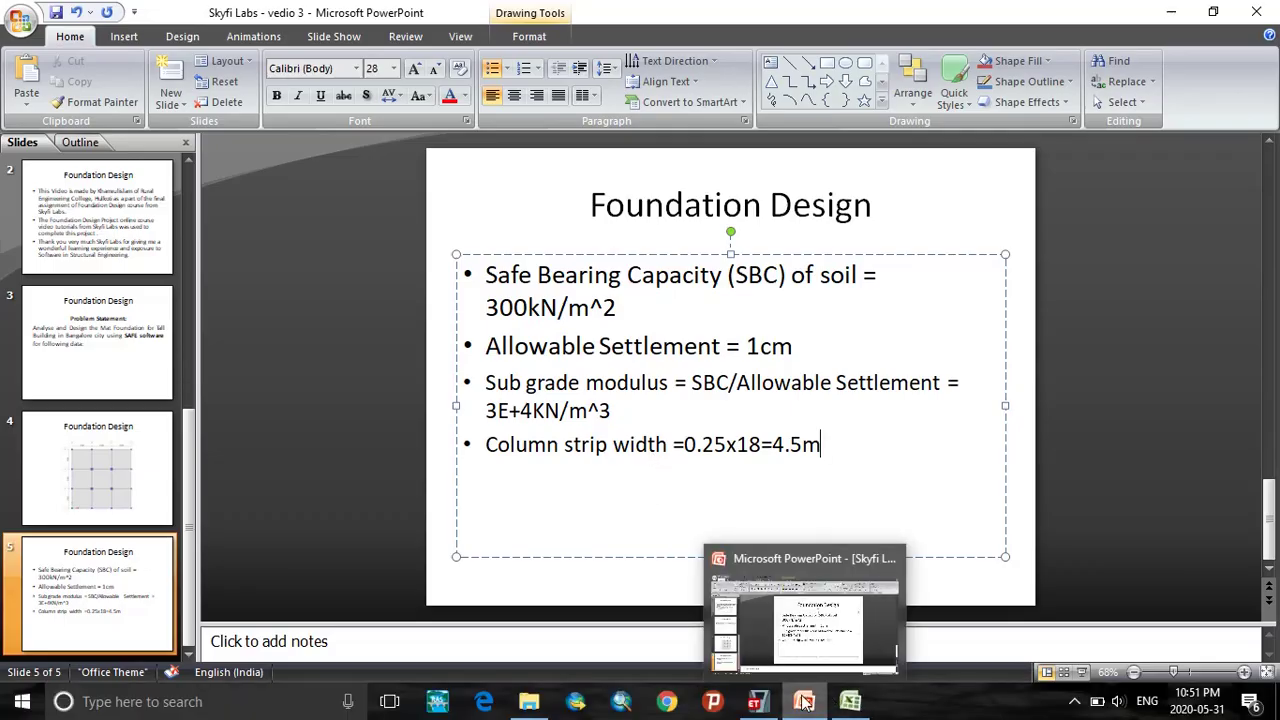
Step: Minimize PowerPoint, Excel and ETABS, closing the column forces table, and launch SAFE 2016
{"action": "left_click", "coordinate": [1170, 12]}
{"action": "left_click", "coordinate": [1186, 14]}
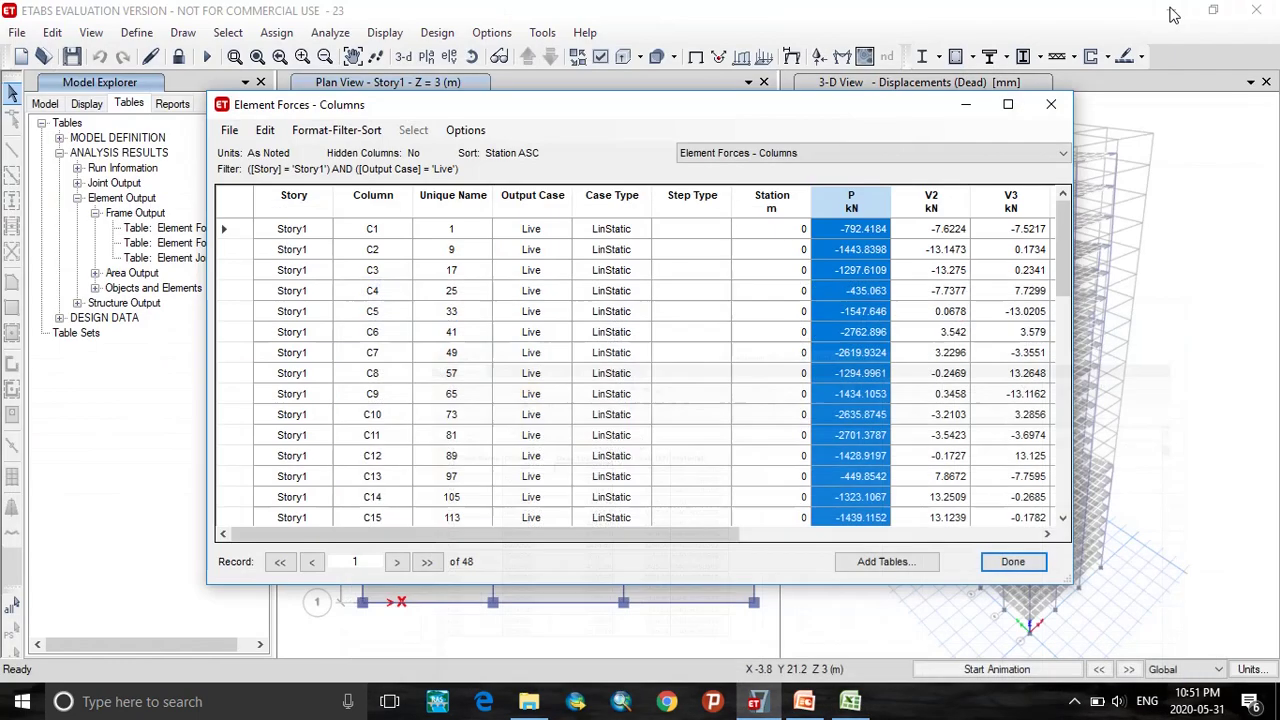
{"action": "left_click", "coordinate": [1013, 561]}
{"action": "left_click", "coordinate": [1167, 12]}
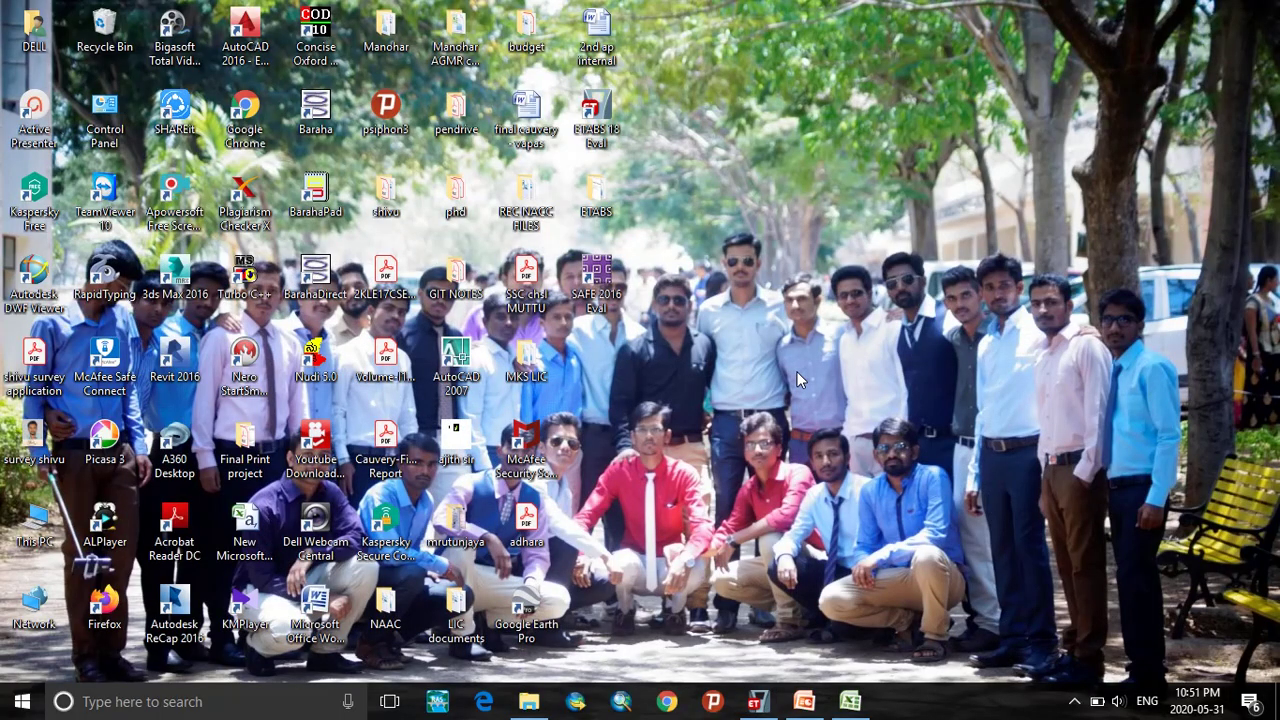
{"action": "double_click", "coordinate": [606, 288]}
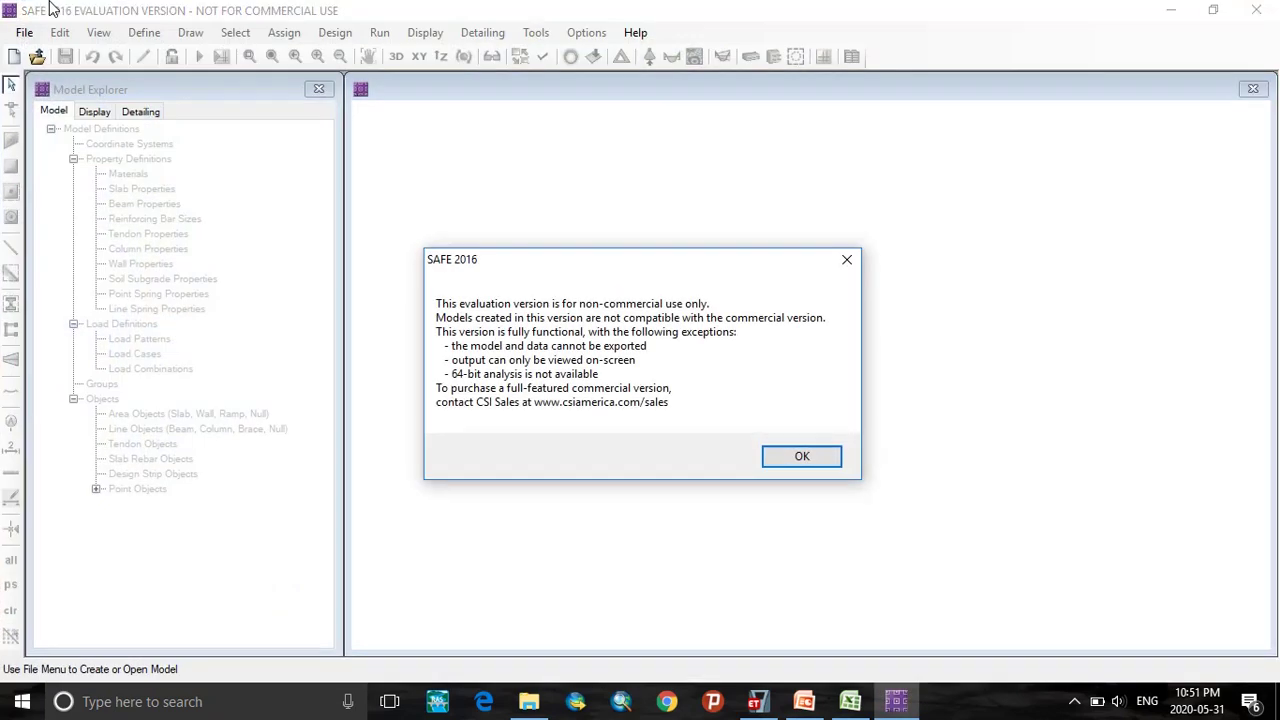
Step: Dismiss the startup notices and start a new model with the IS 456-2000 design code
{"action": "left_click", "coordinate": [800, 456]}
{"action": "left_click", "coordinate": [815, 458]}
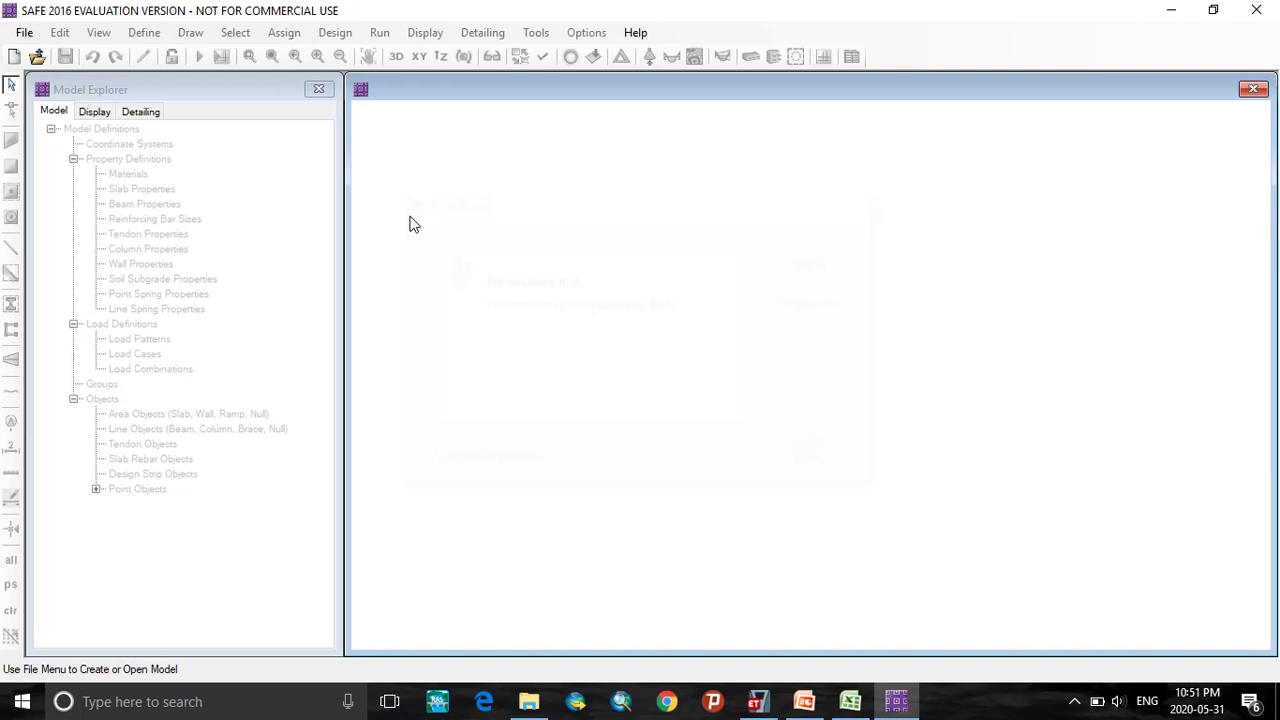
{"action": "left_click", "coordinate": [27, 33]}
{"action": "left_click", "coordinate": [60, 53]}
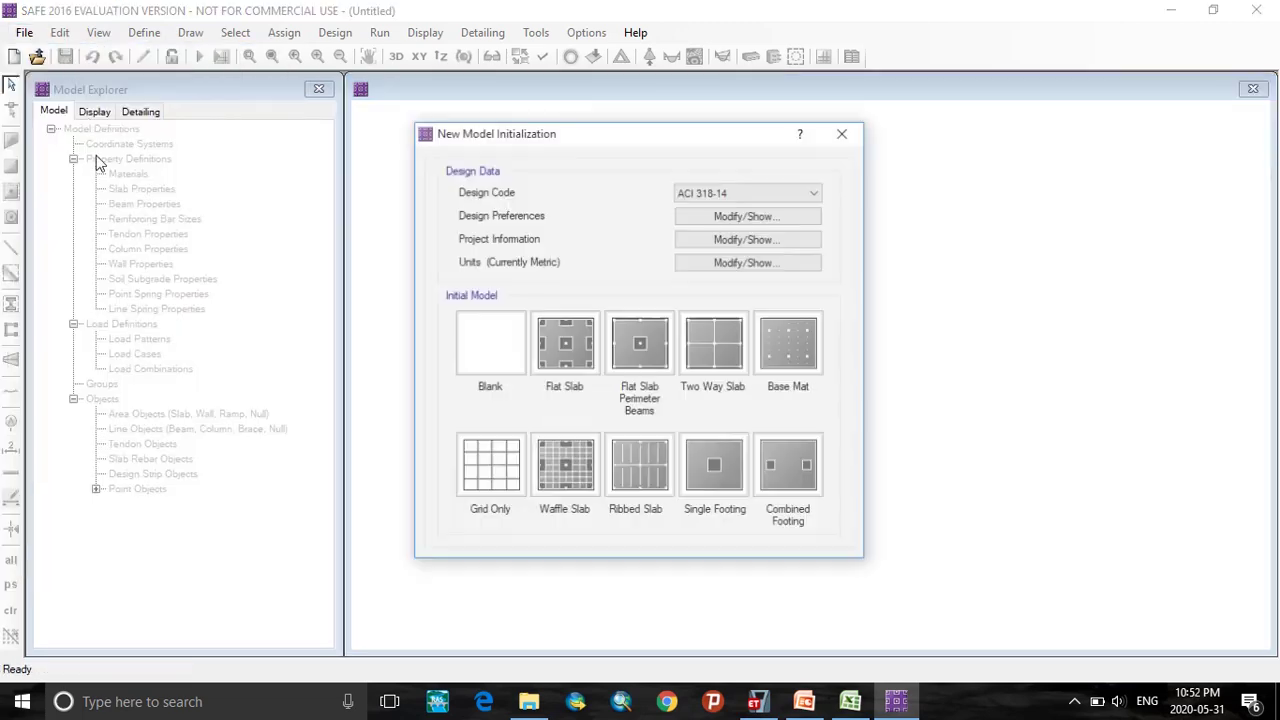
{"action": "left_click", "coordinate": [735, 192]}
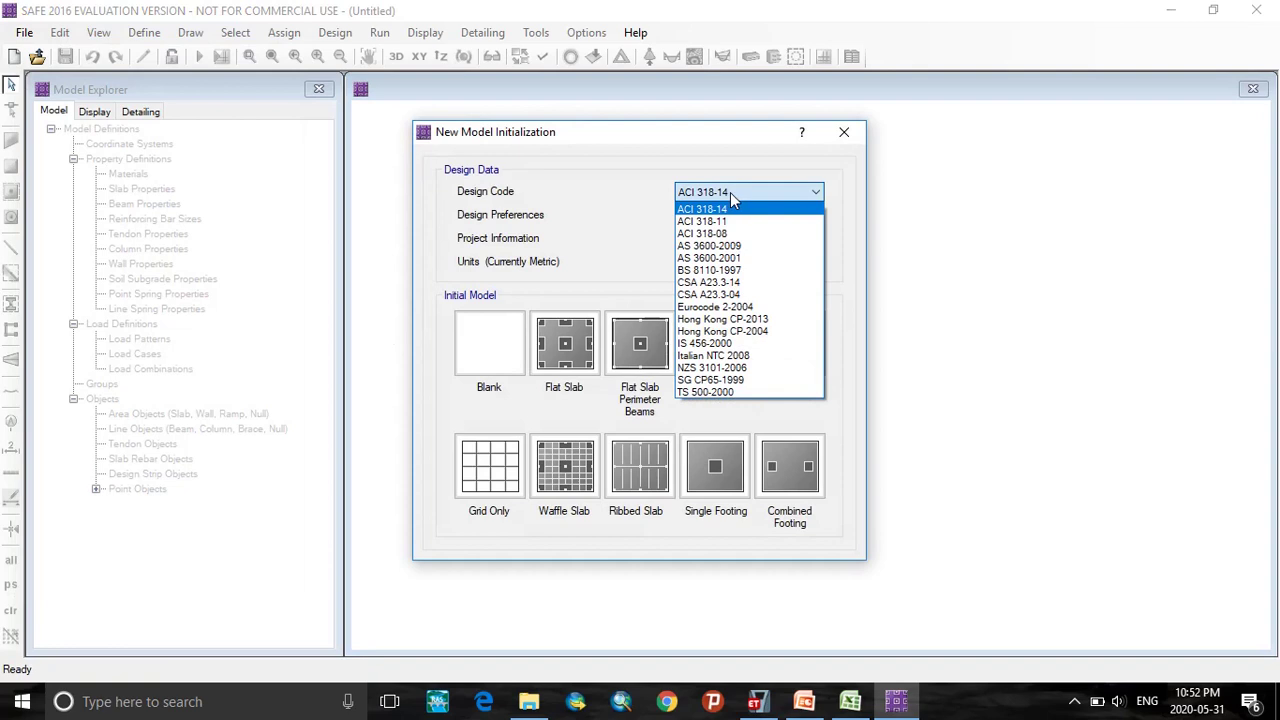
{"action": "left_click", "coordinate": [700, 343]}
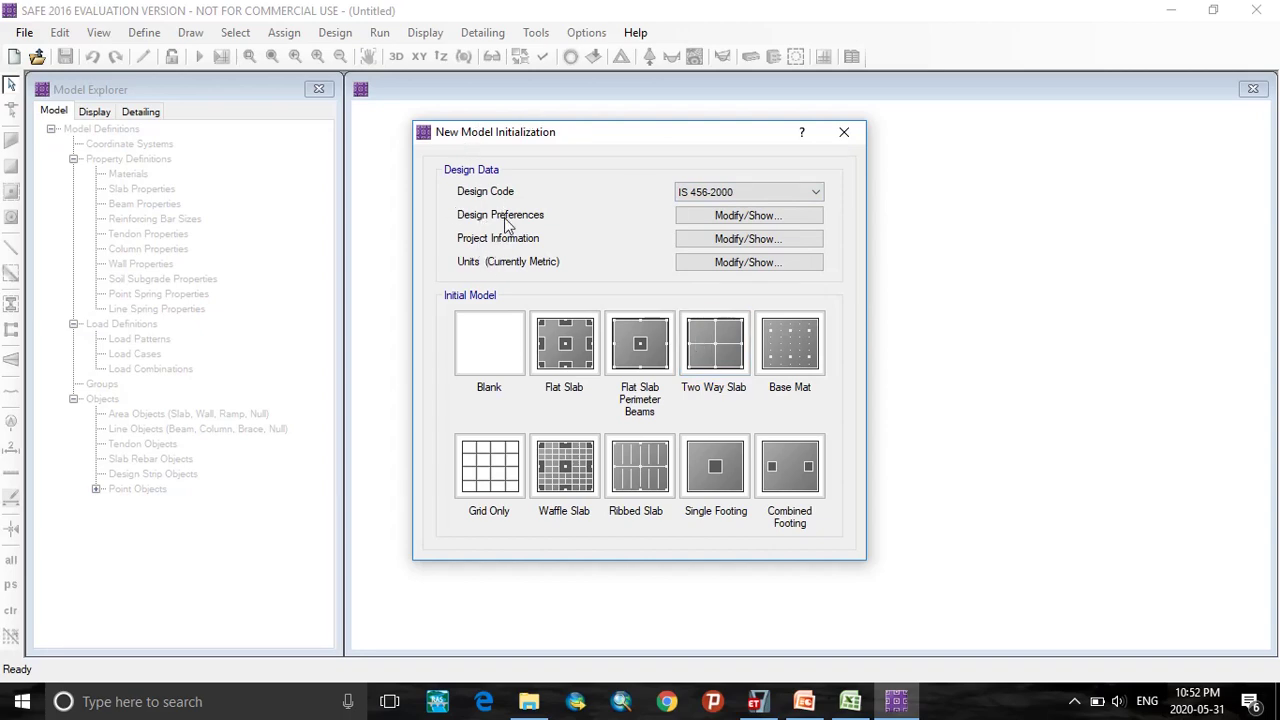
Step: Set top and bottom slab clear covers to 50 mm and preferred bar size to 22
{"action": "left_click", "coordinate": [780, 216]}
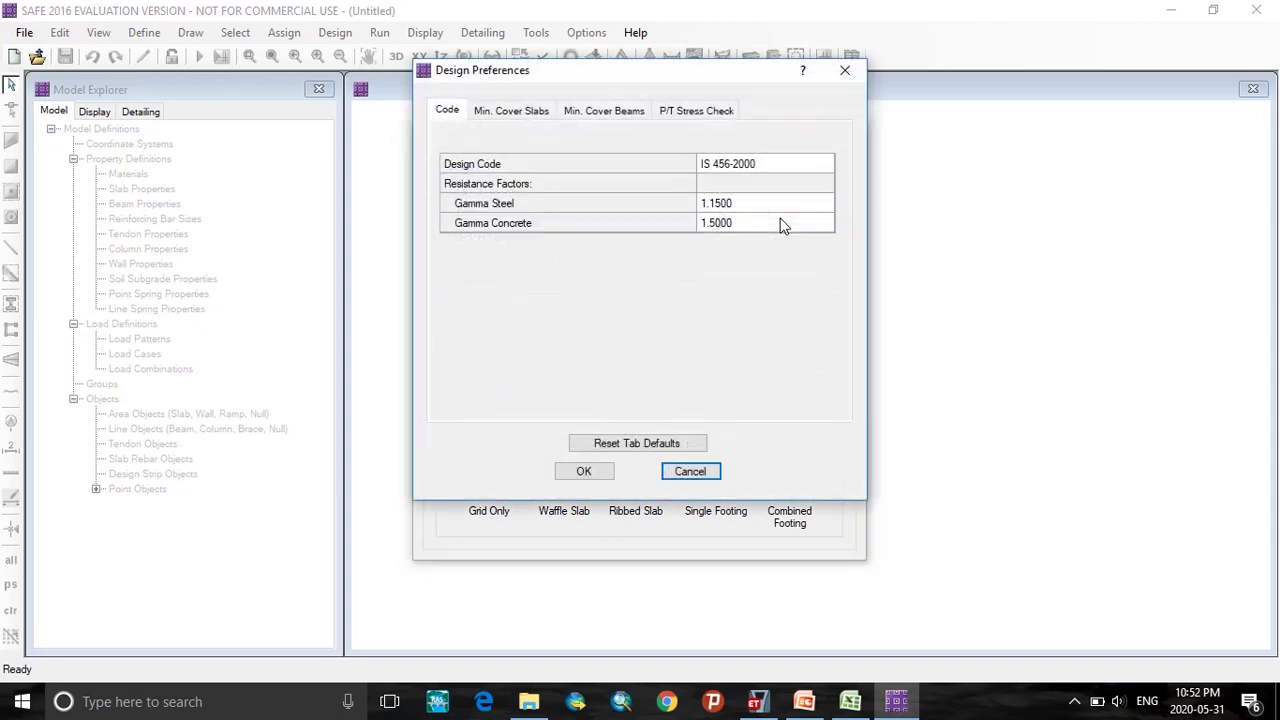
{"action": "left_click", "coordinate": [493, 113]}
{"action": "left_click", "coordinate": [726, 189]}
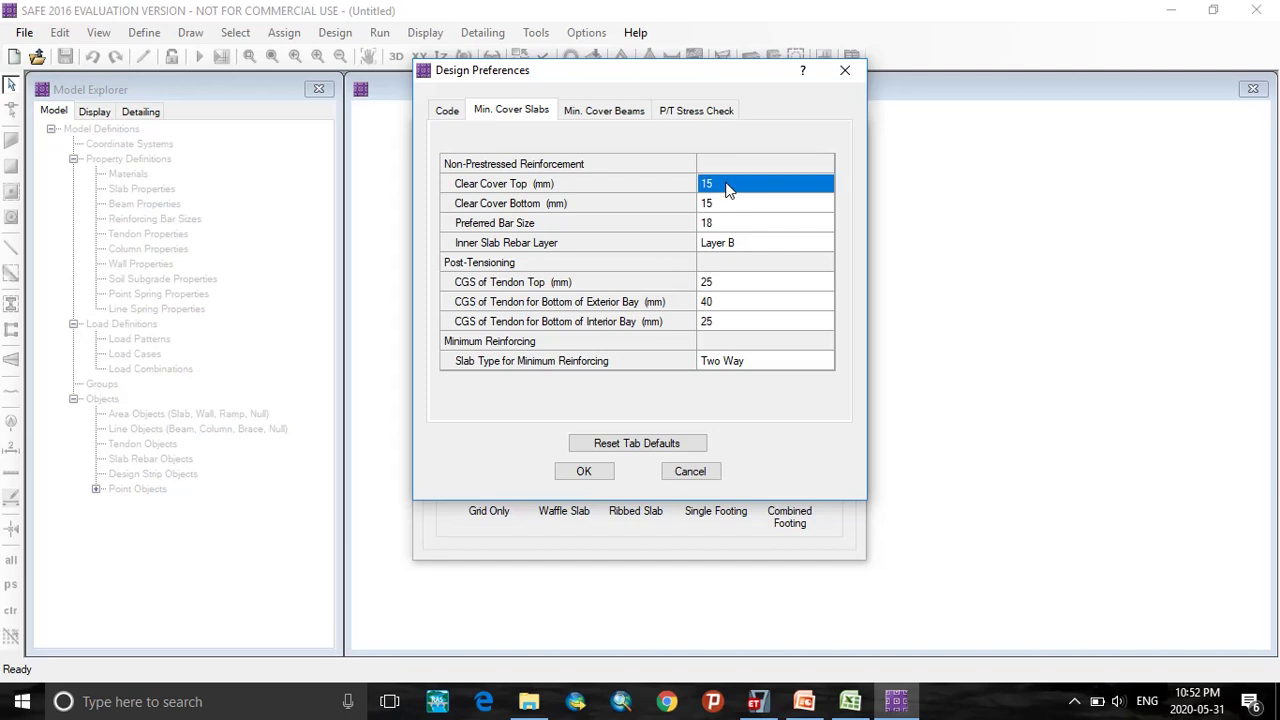
{"action": "type", "text": "5"}
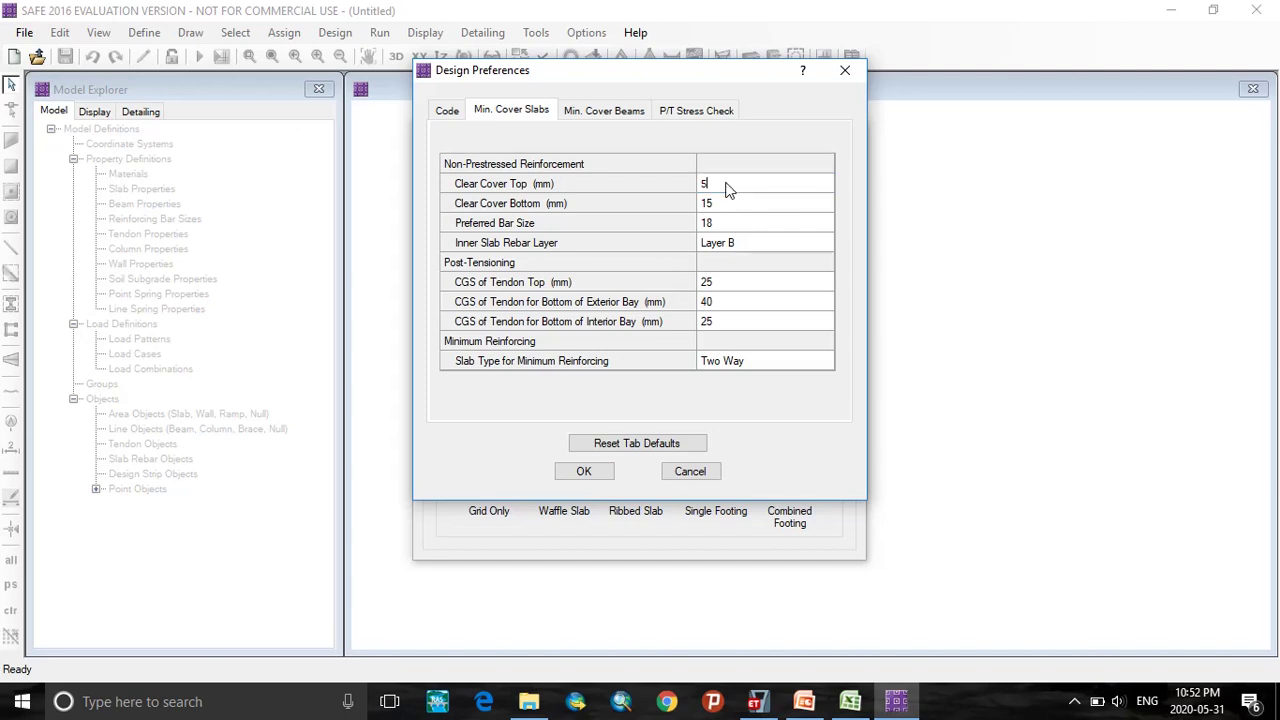
{"action": "type", "text": "0"}
{"action": "left_click", "coordinate": [722, 205]}
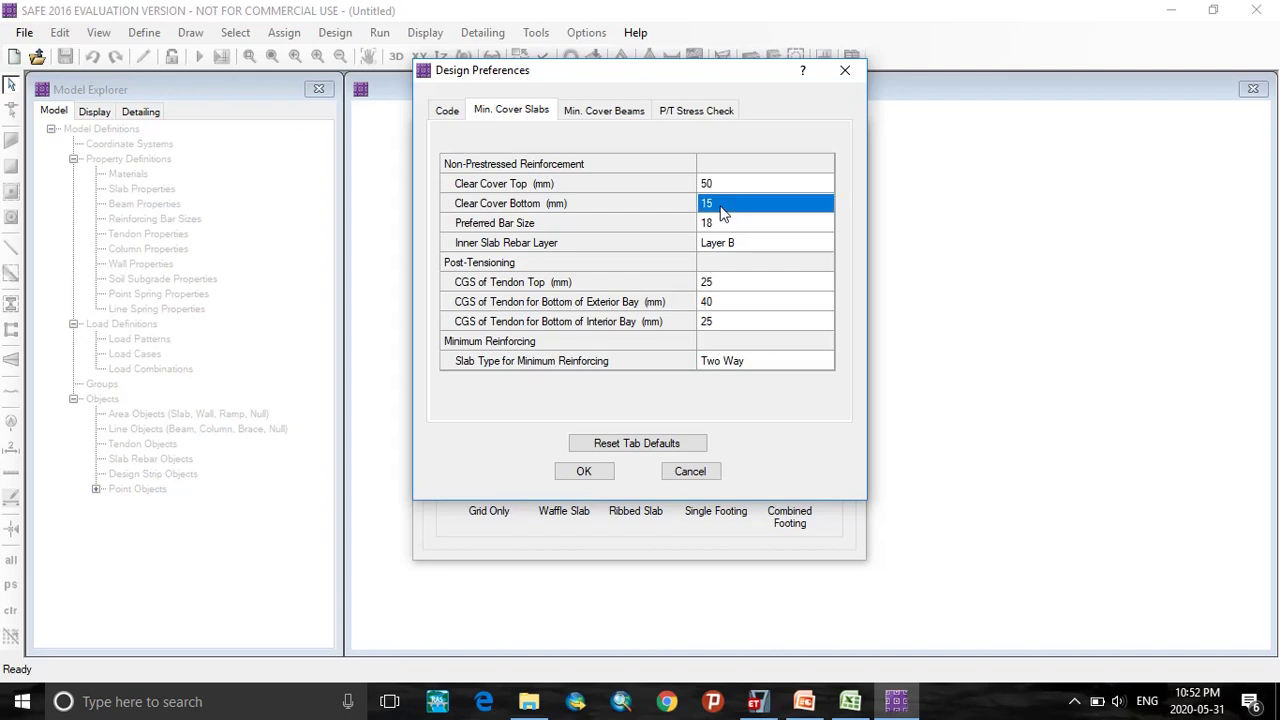
{"action": "type", "text": "50"}
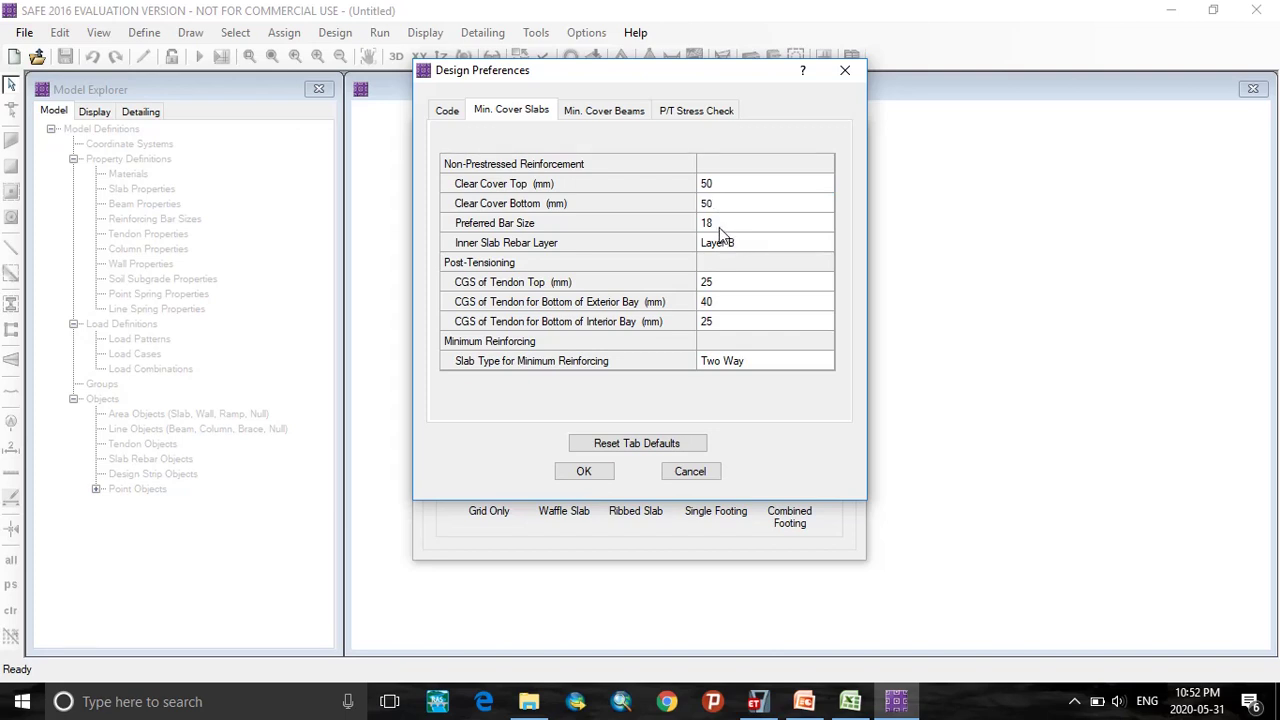
{"action": "left_click", "coordinate": [720, 224]}
{"action": "left_click", "coordinate": [826, 223]}
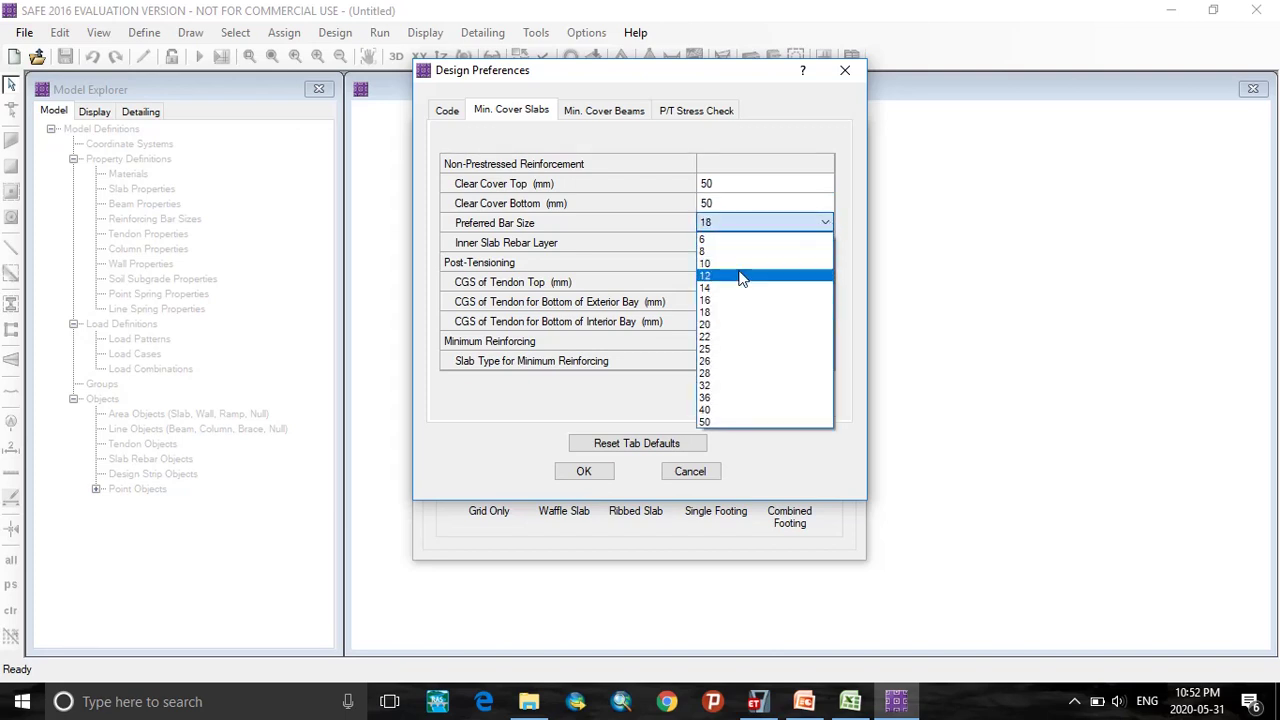
{"action": "left_click", "coordinate": [706, 337]}
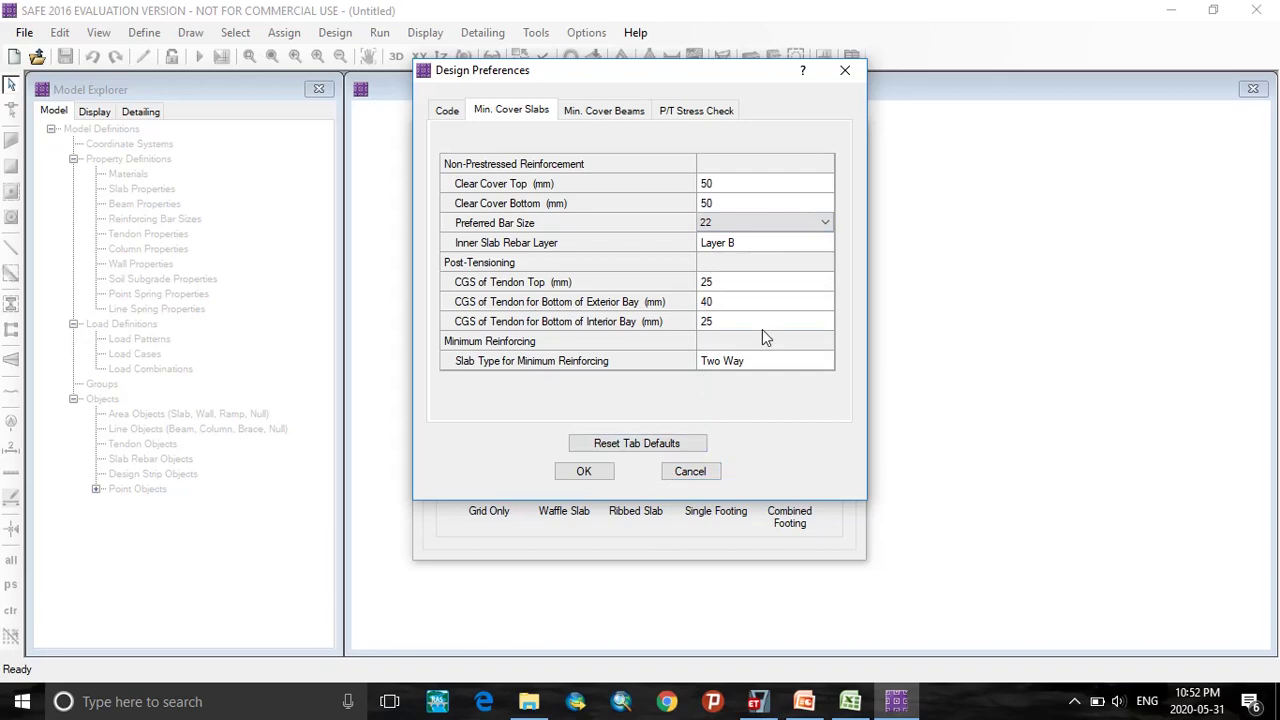
{"action": "left_click", "coordinate": [589, 474]}
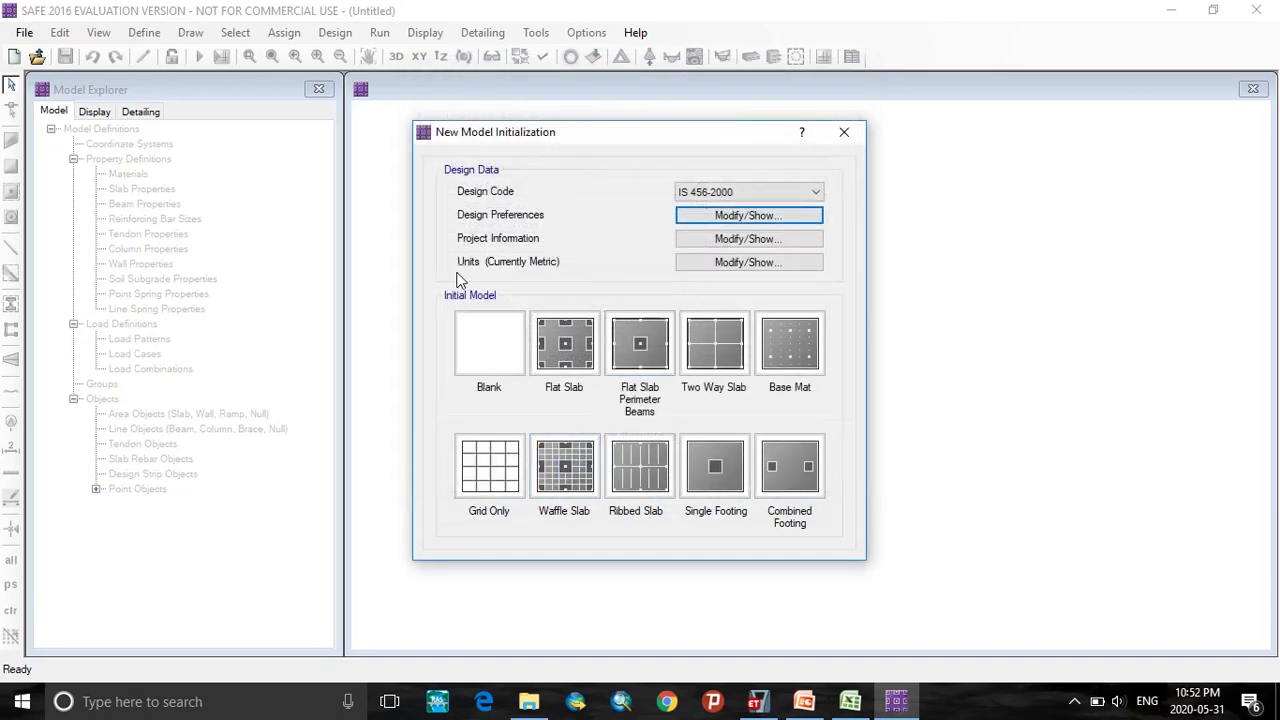
Step: Apply metric default units and choose the Grid Only template
{"action": "left_click", "coordinate": [715, 262]}
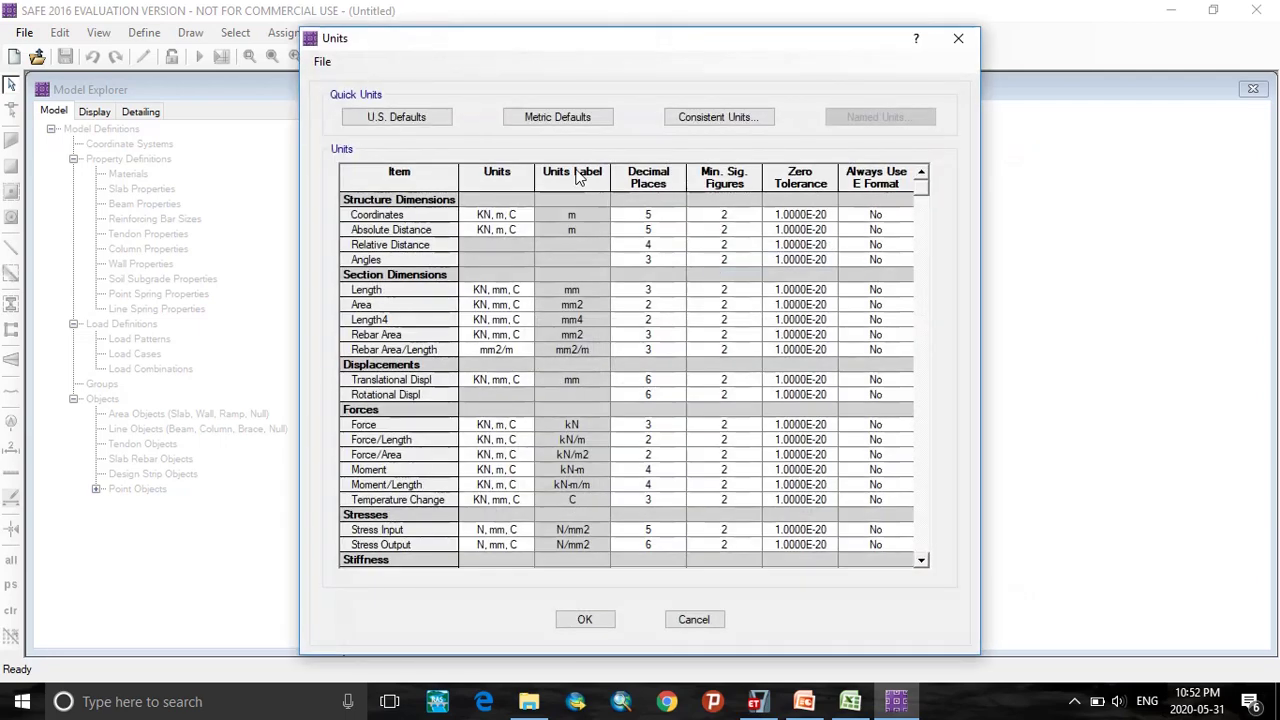
{"action": "left_click", "coordinate": [554, 118]}
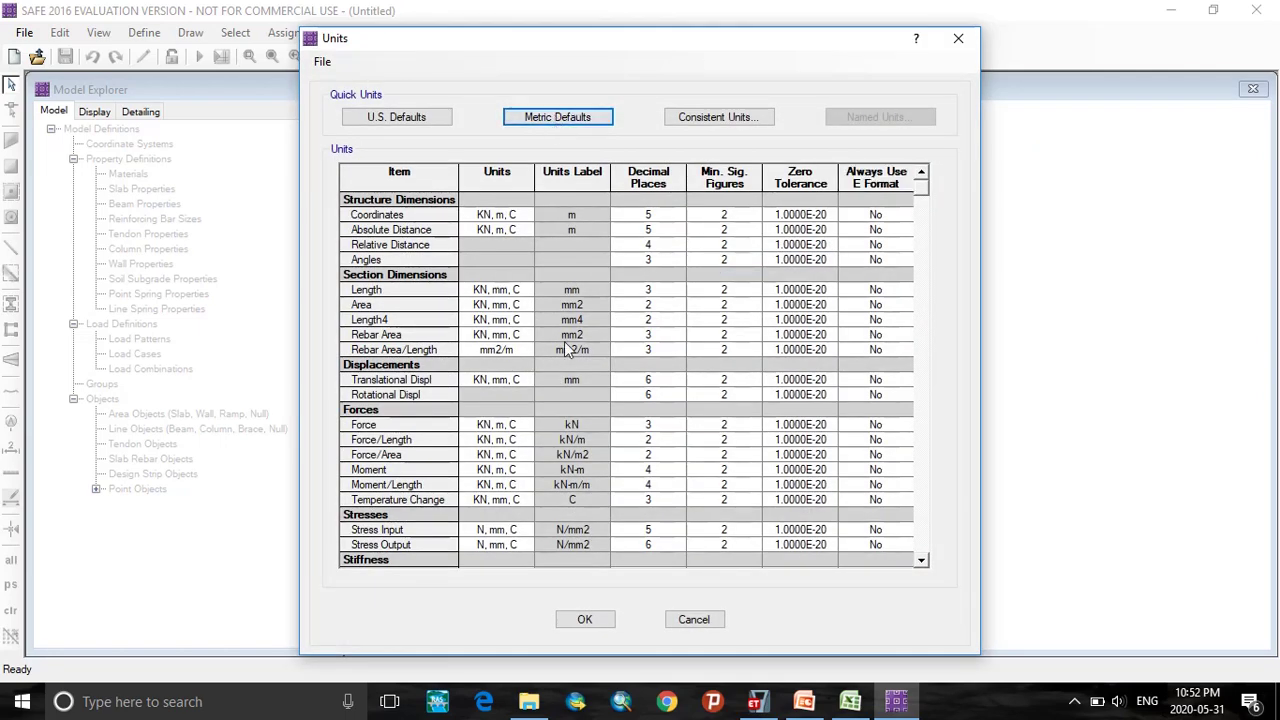
{"action": "left_click", "coordinate": [585, 620]}
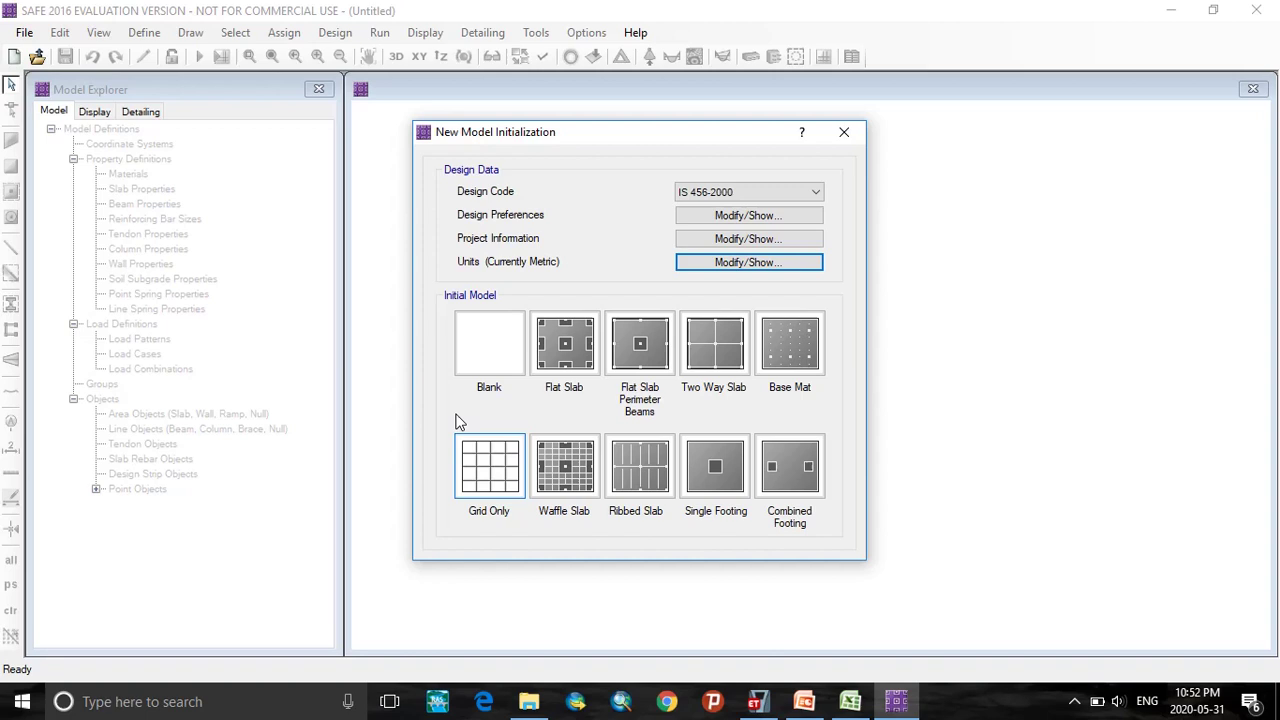
{"action": "left_click", "coordinate": [498, 490]}
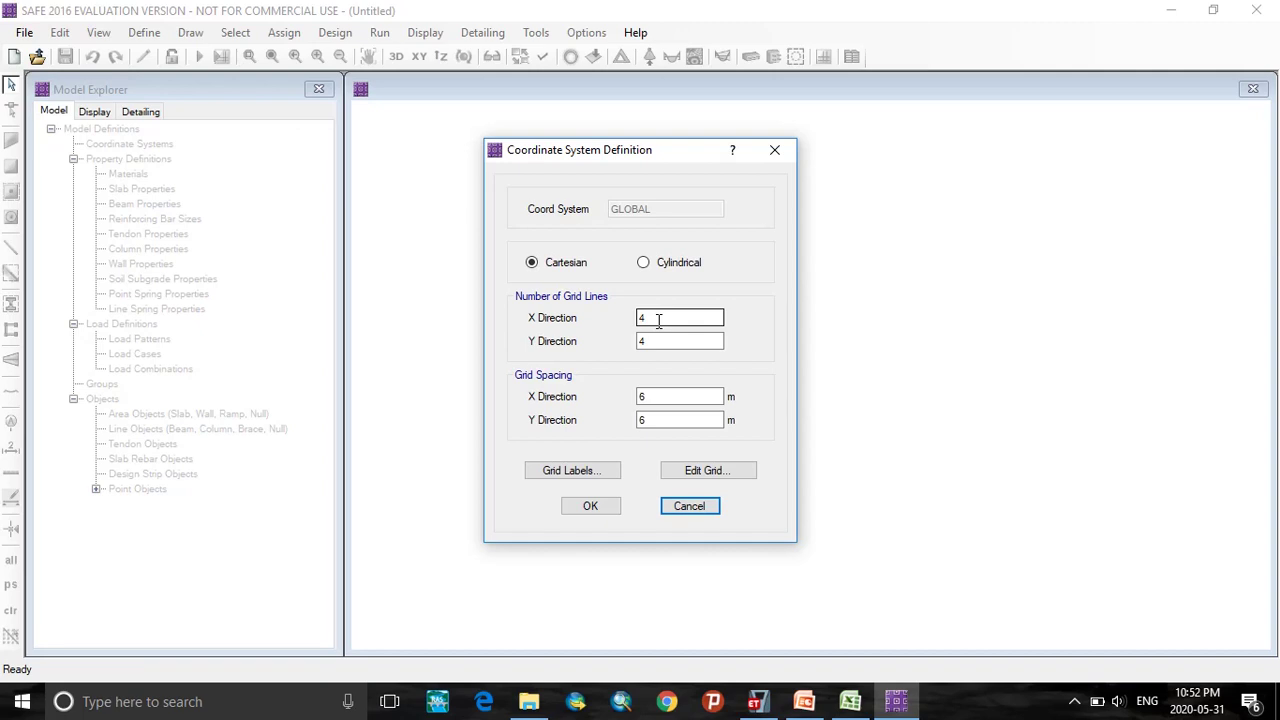
Step: Create a 19 × 19 grid with 1 m spacing in both X and Y
{"action": "left_click", "coordinate": [659, 320]}
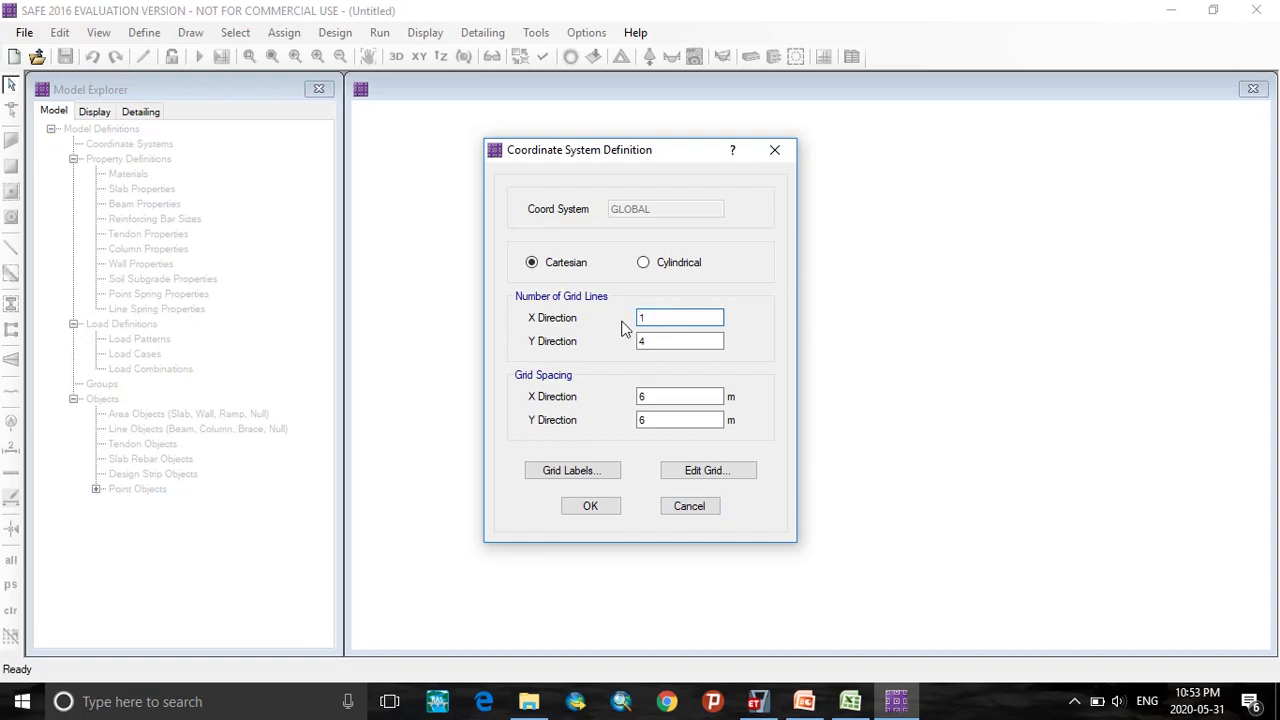
{"action": "key", "text": "Tab"}
{"action": "type", "text": "19"}
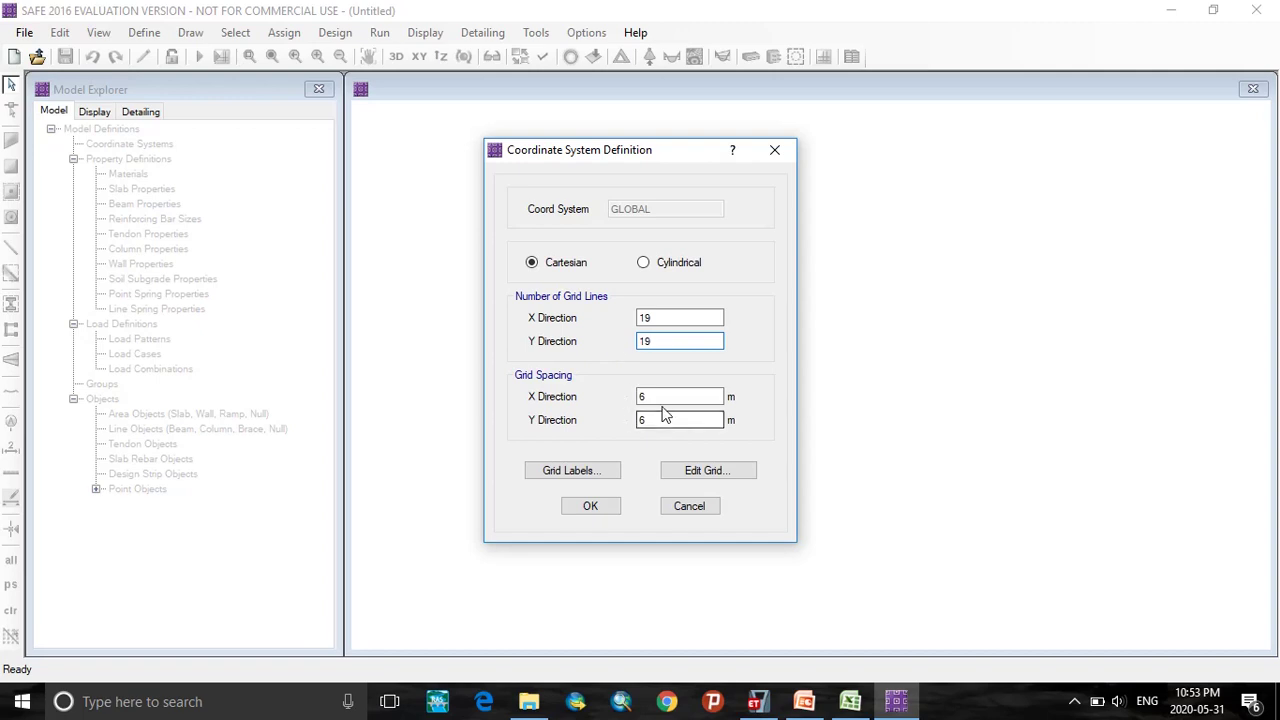
{"action": "key", "text": "Tab"}
{"action": "type", "text": "1"}
{"action": "key", "text": "Tab"}
{"action": "left_click", "coordinate": [592, 506]}
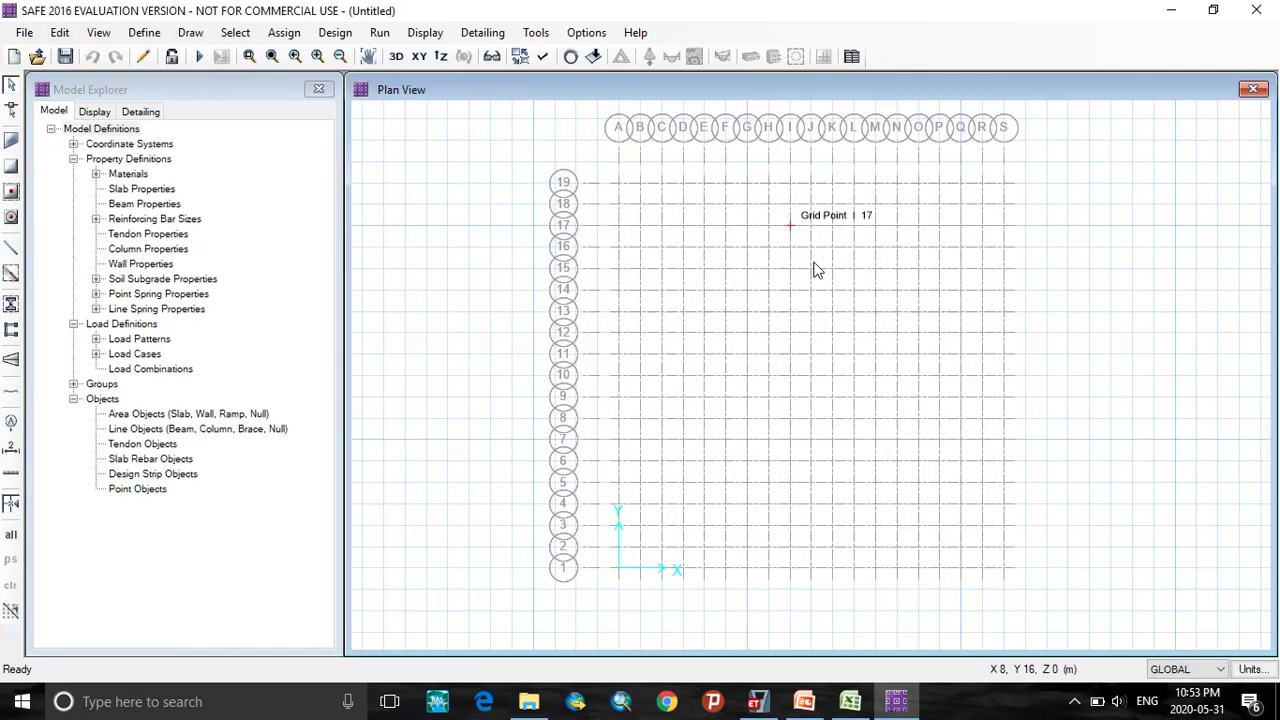
{"action": "left_click", "coordinate": [155, 34]}
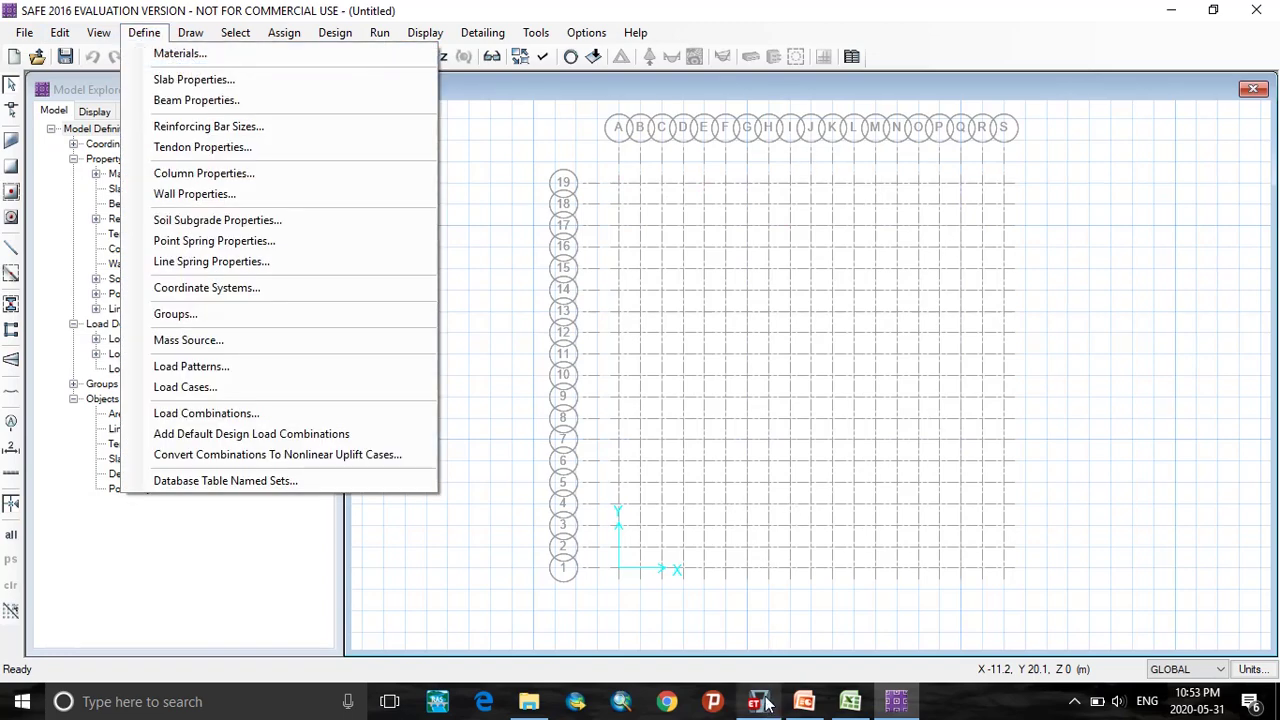
Step: In the ETABS model tree, browse the M40 and Mild250 materials and scroll down to Story1's columns
{"action": "mouse_move", "coordinate": [767, 705]}
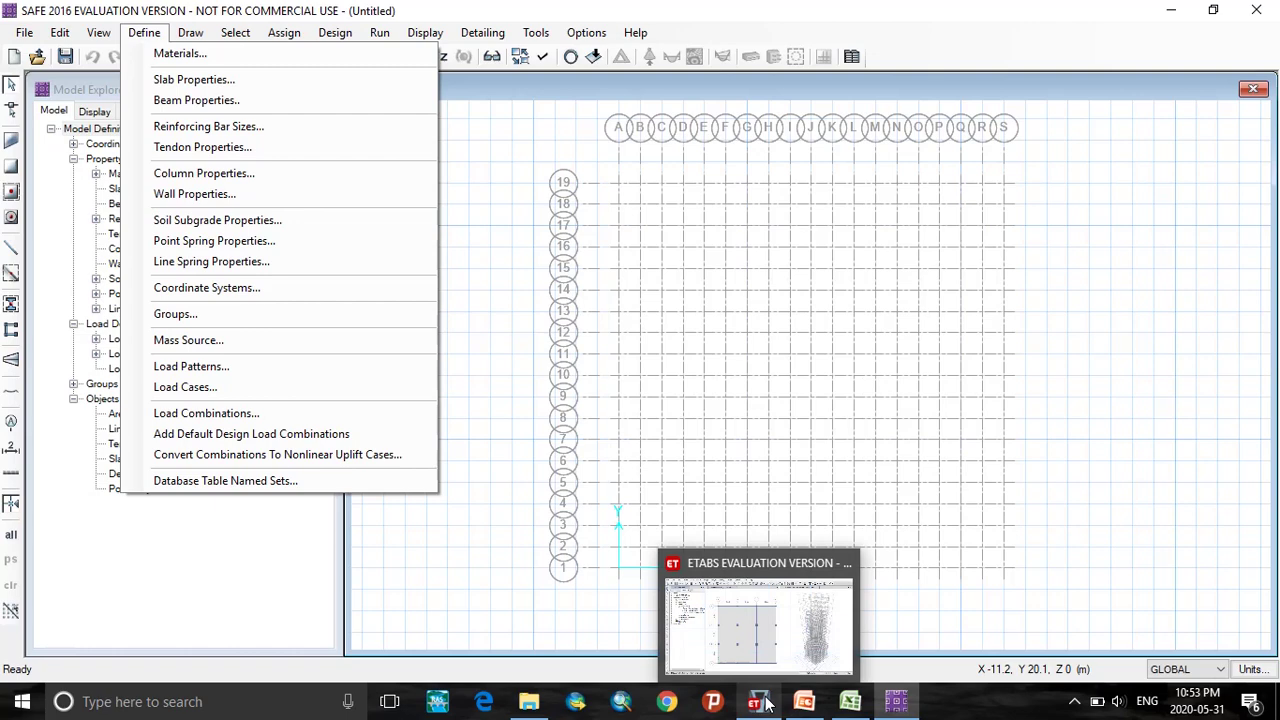
{"action": "left_click", "coordinate": [765, 704]}
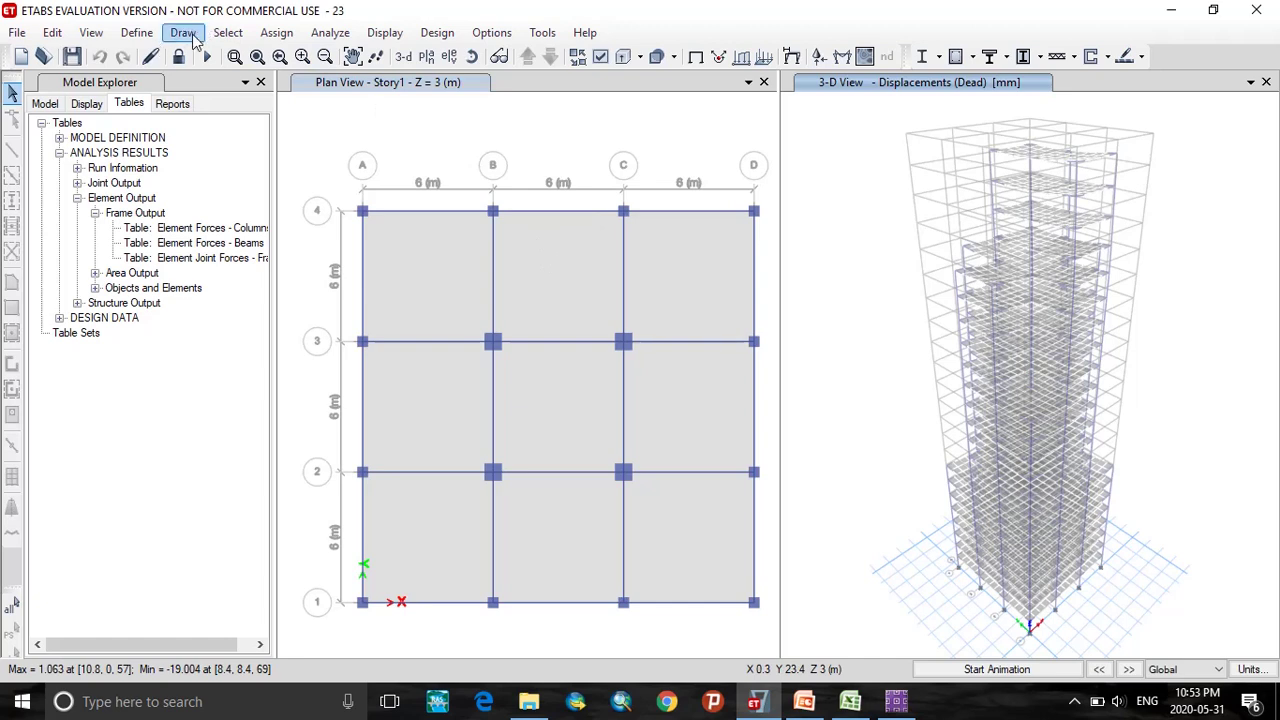
{"action": "left_click", "coordinate": [45, 103]}
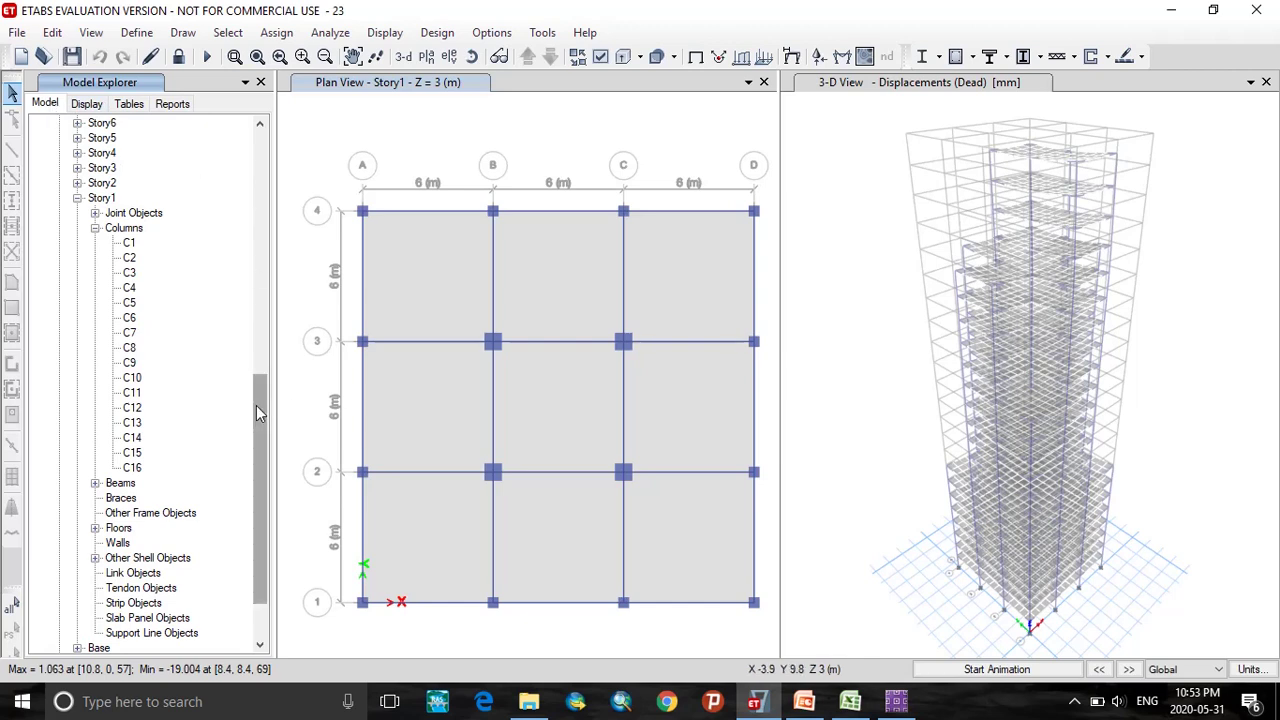
{"action": "left_click_drag", "start_coordinate": [265, 415], "coordinate": [270, 188]}
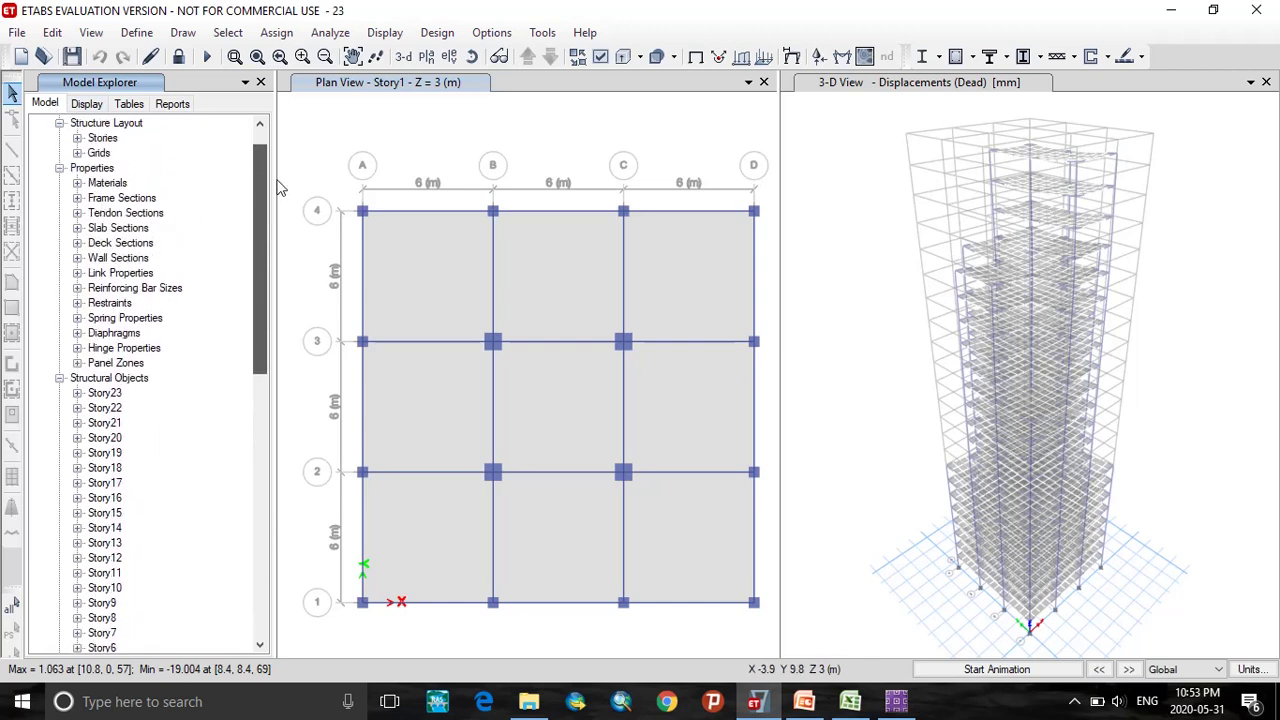
{"action": "left_click", "coordinate": [78, 184]}
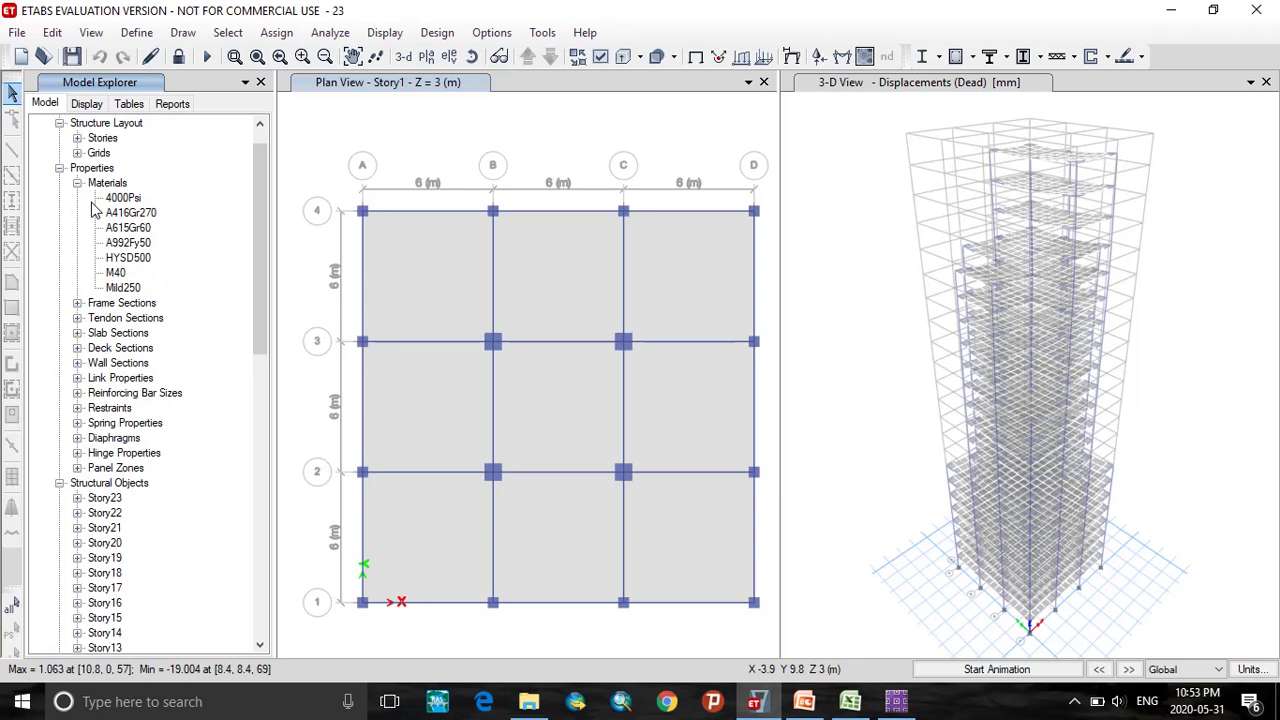
{"action": "left_click", "coordinate": [117, 273]}
{"action": "left_click", "coordinate": [126, 287]}
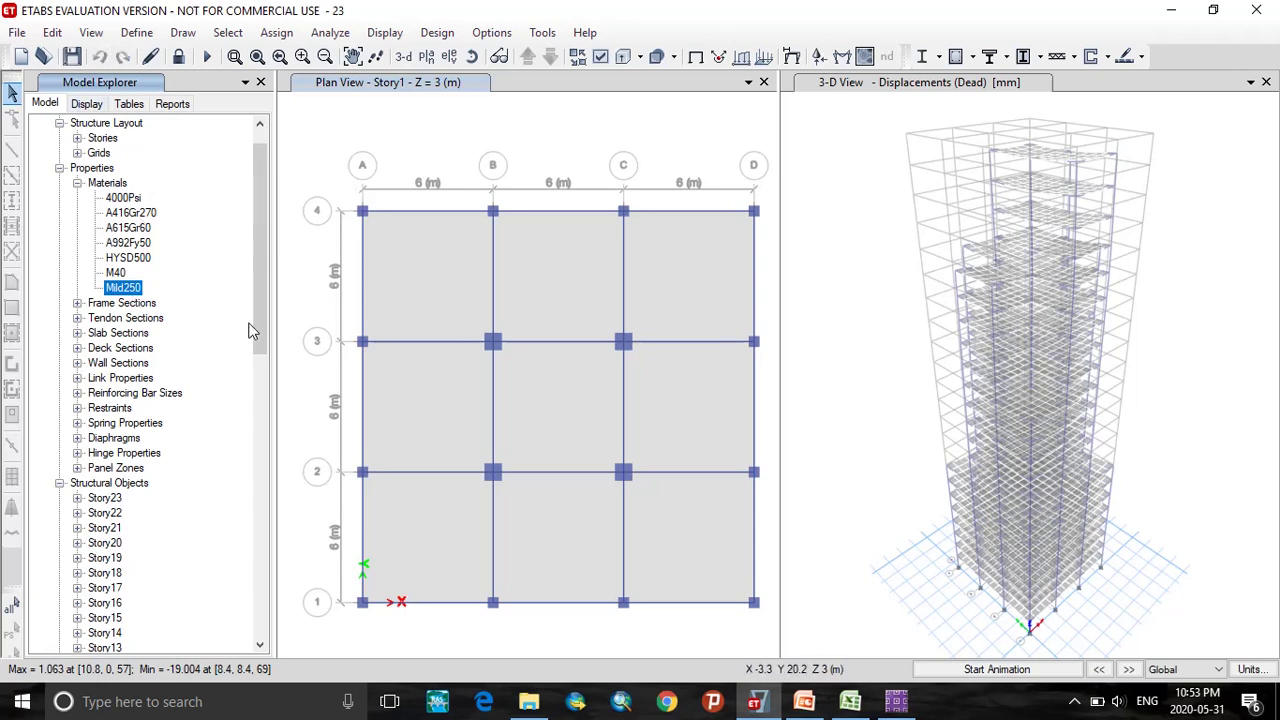
{"action": "left_click_drag", "start_coordinate": [257, 320], "coordinate": [258, 372]}
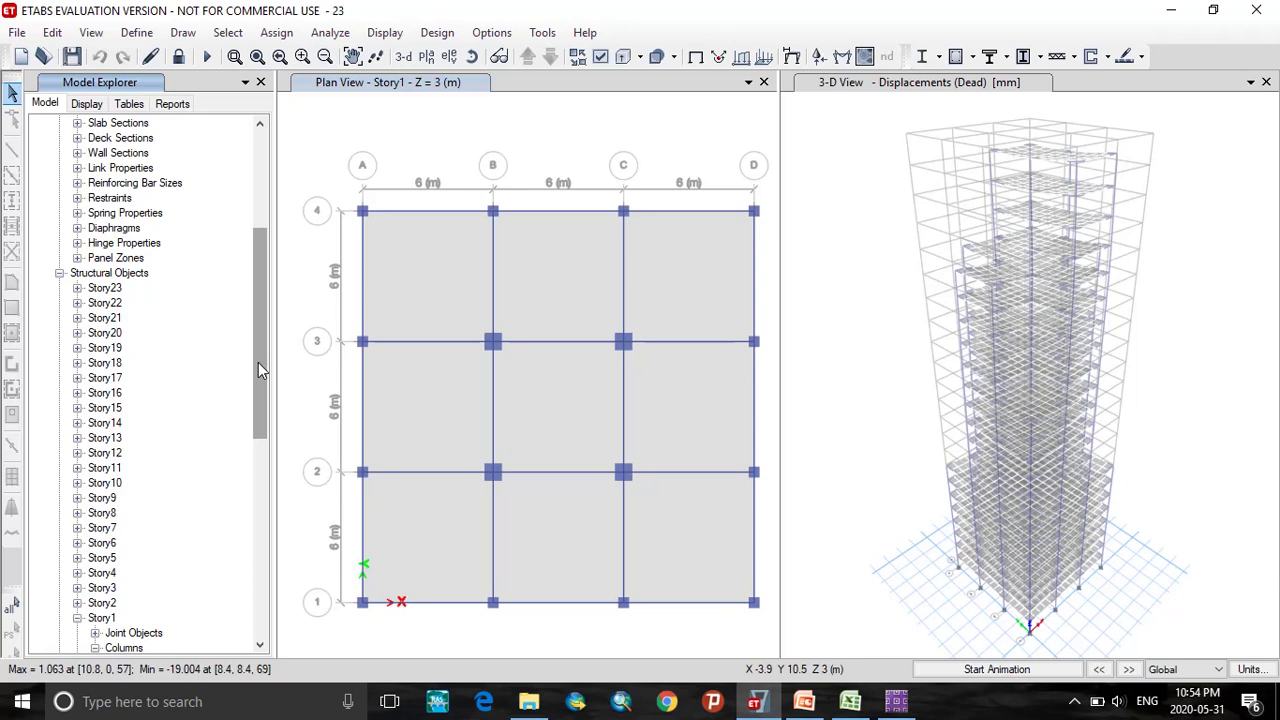
{"action": "left_click_drag", "start_coordinate": [258, 362], "coordinate": [226, 493]}
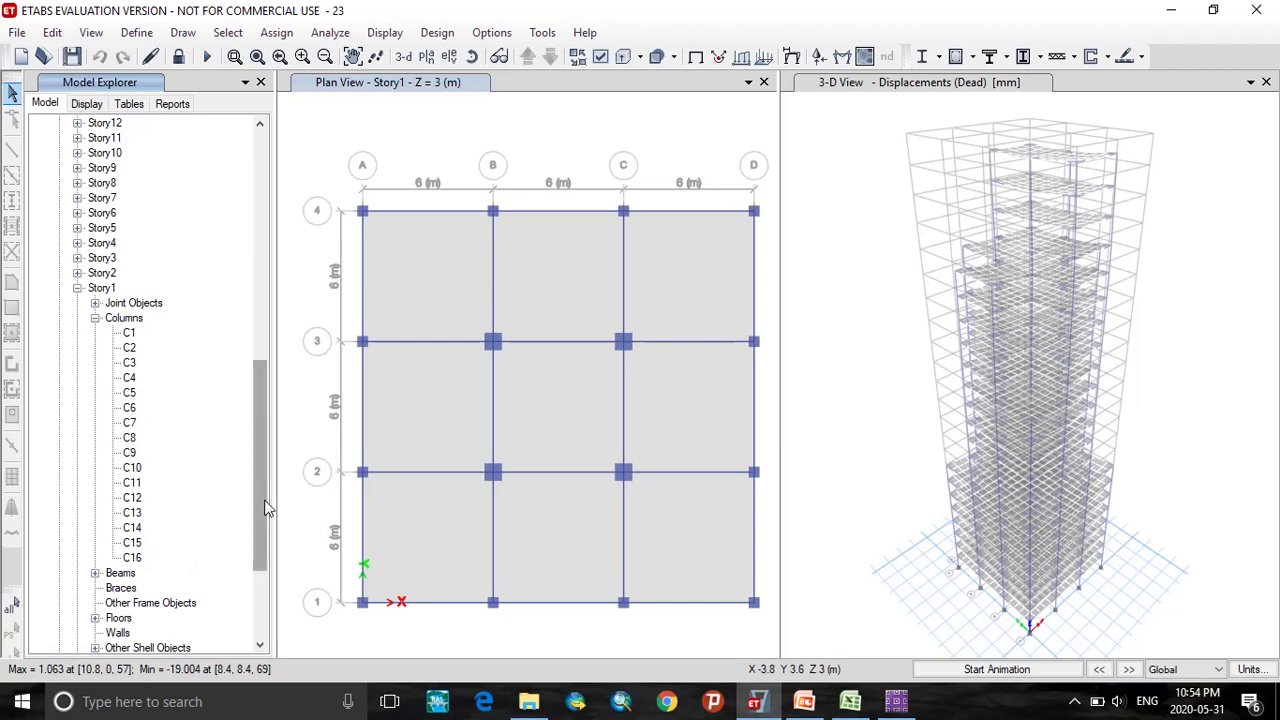
Step: Check column C1's 500X500 section property, then open column C6's information
{"action": "right_click", "coordinate": [129, 344]}
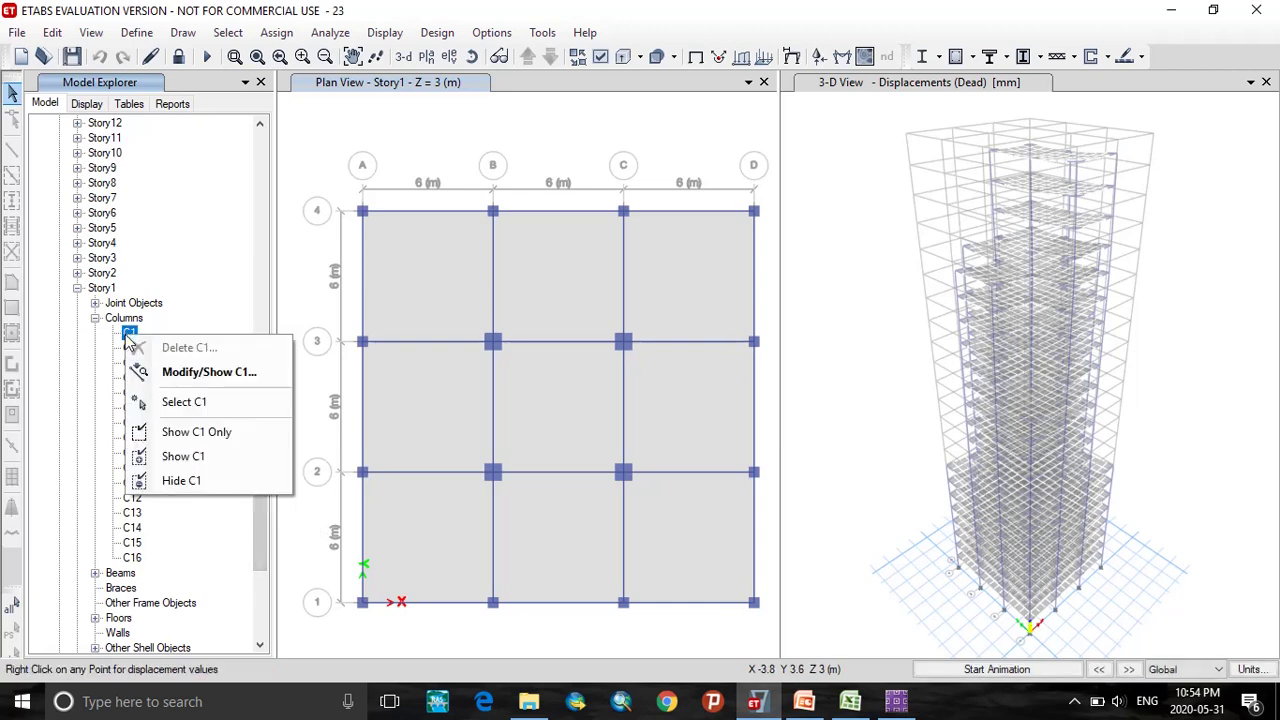
{"action": "left_click", "coordinate": [132, 337]}
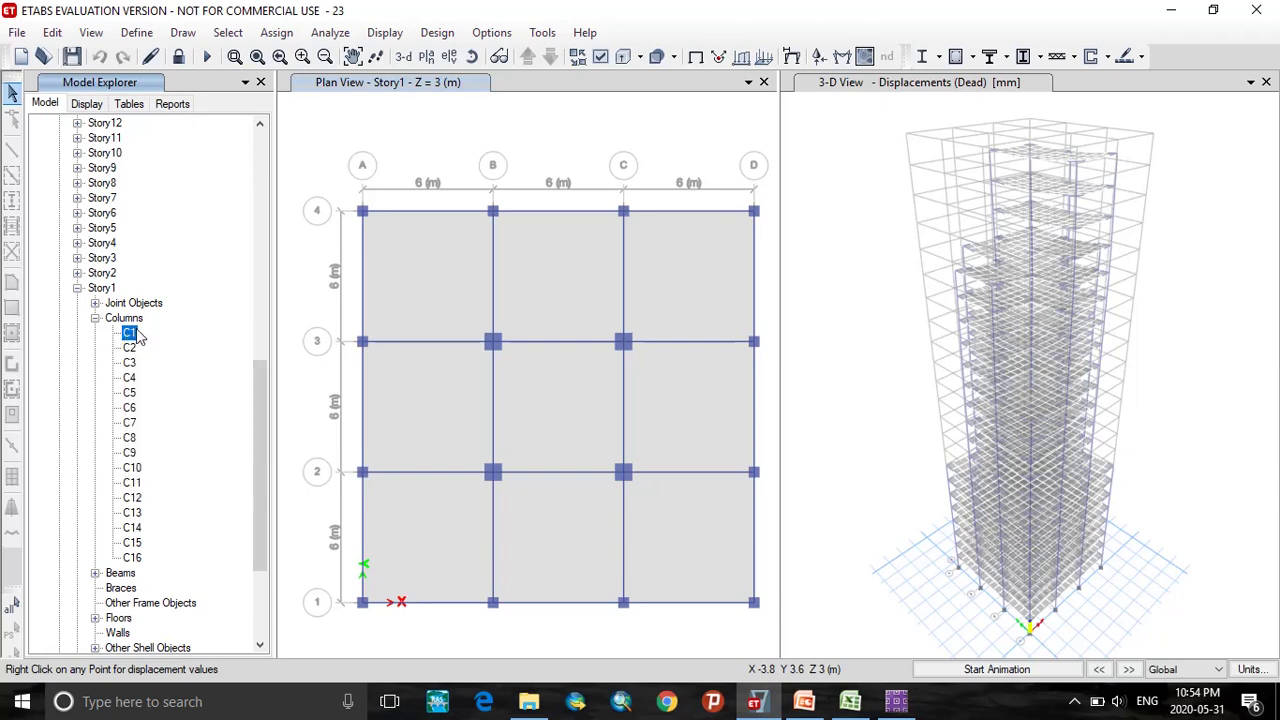
{"action": "double_click", "coordinate": [137, 336]}
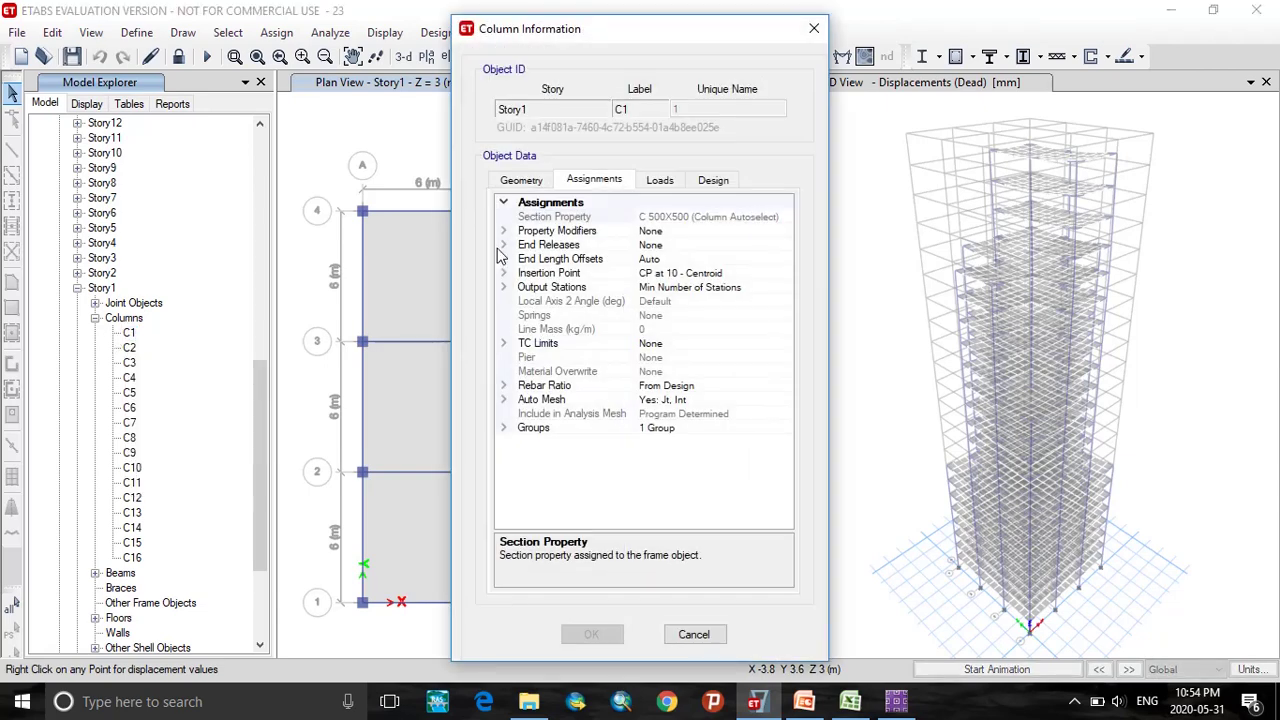
{"action": "left_click", "coordinate": [651, 220]}
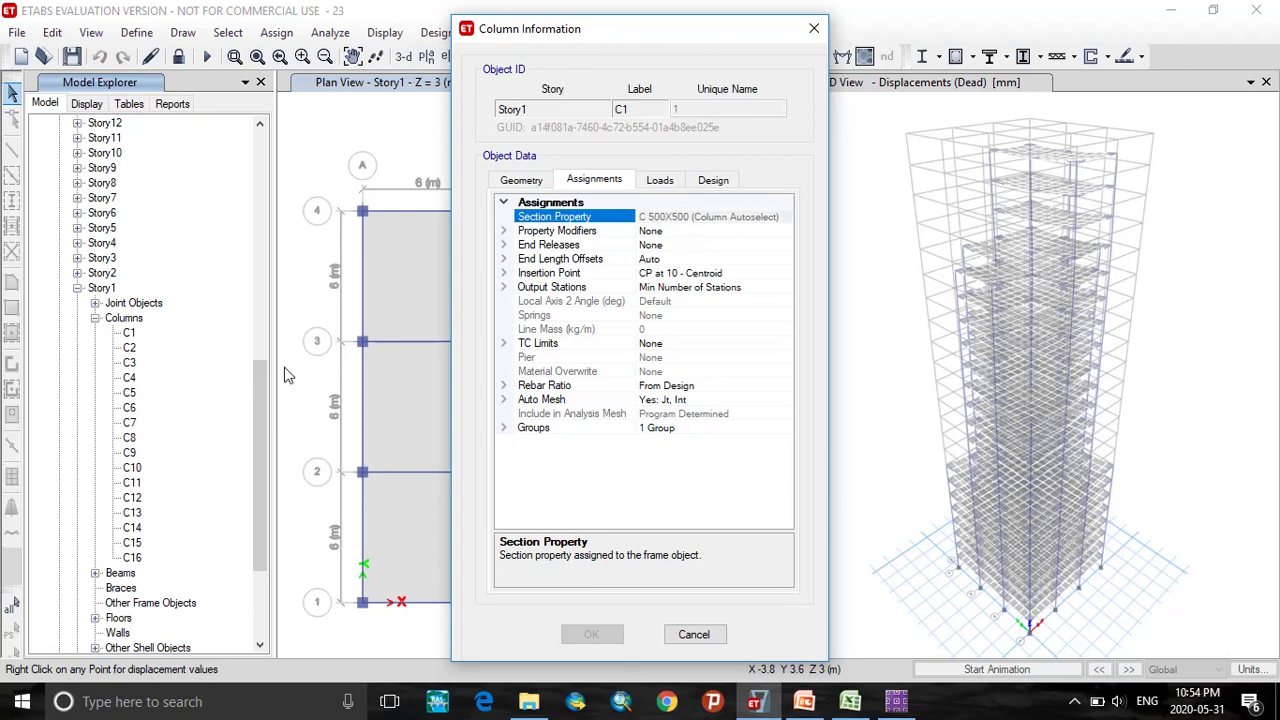
{"action": "left_click", "coordinate": [690, 635]}
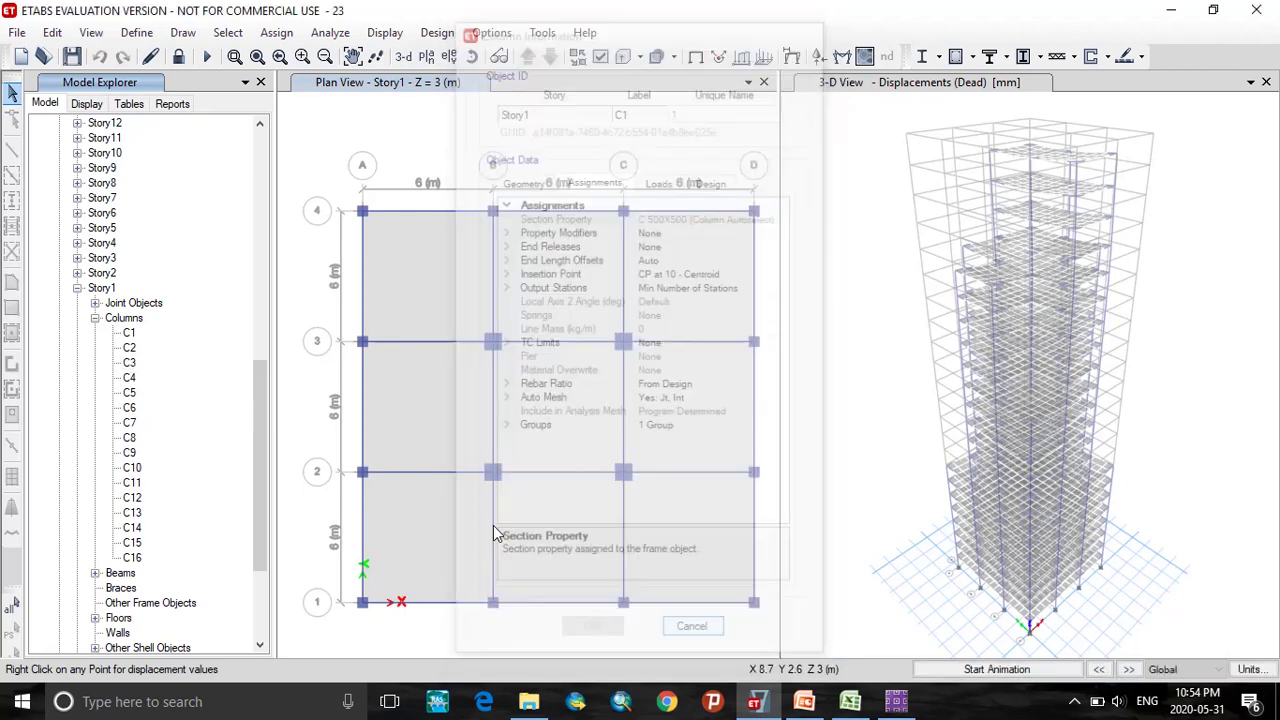
{"action": "double_click", "coordinate": [129, 407]}
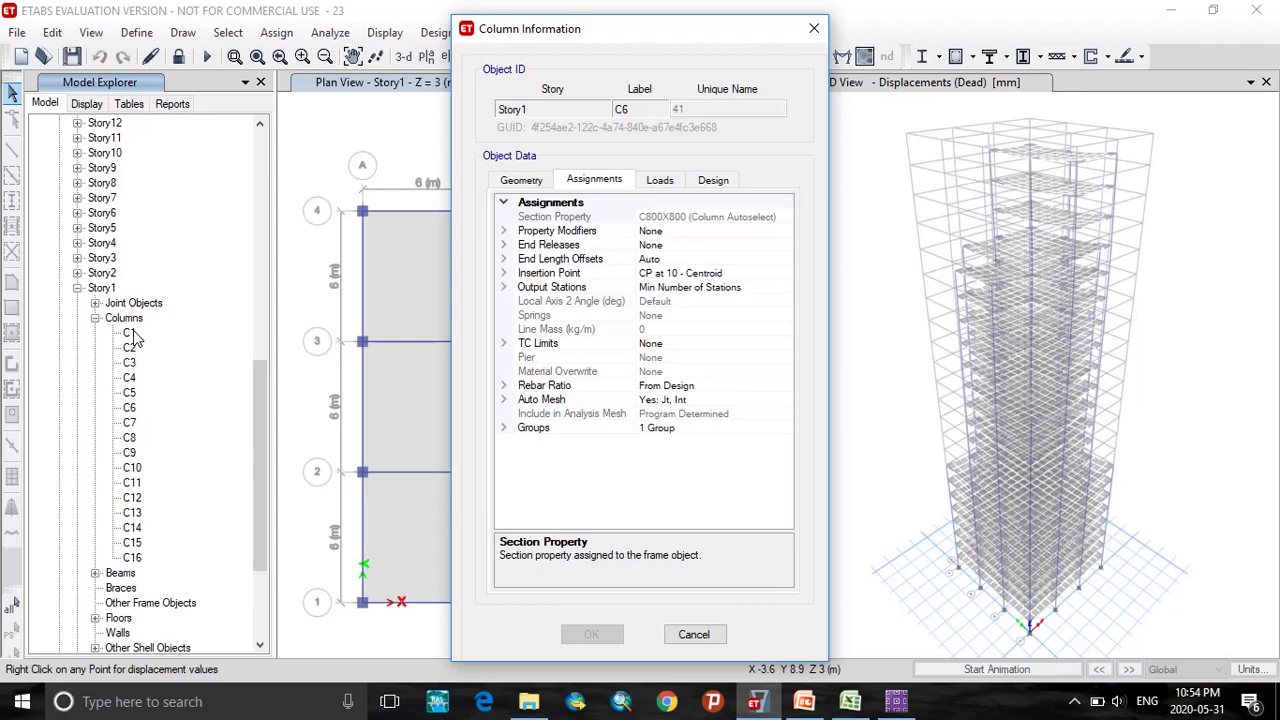
Step: In Excel, review the C1–C16 column names, dimensions and the dead load in C2
{"action": "left_click", "coordinate": [849, 701]}
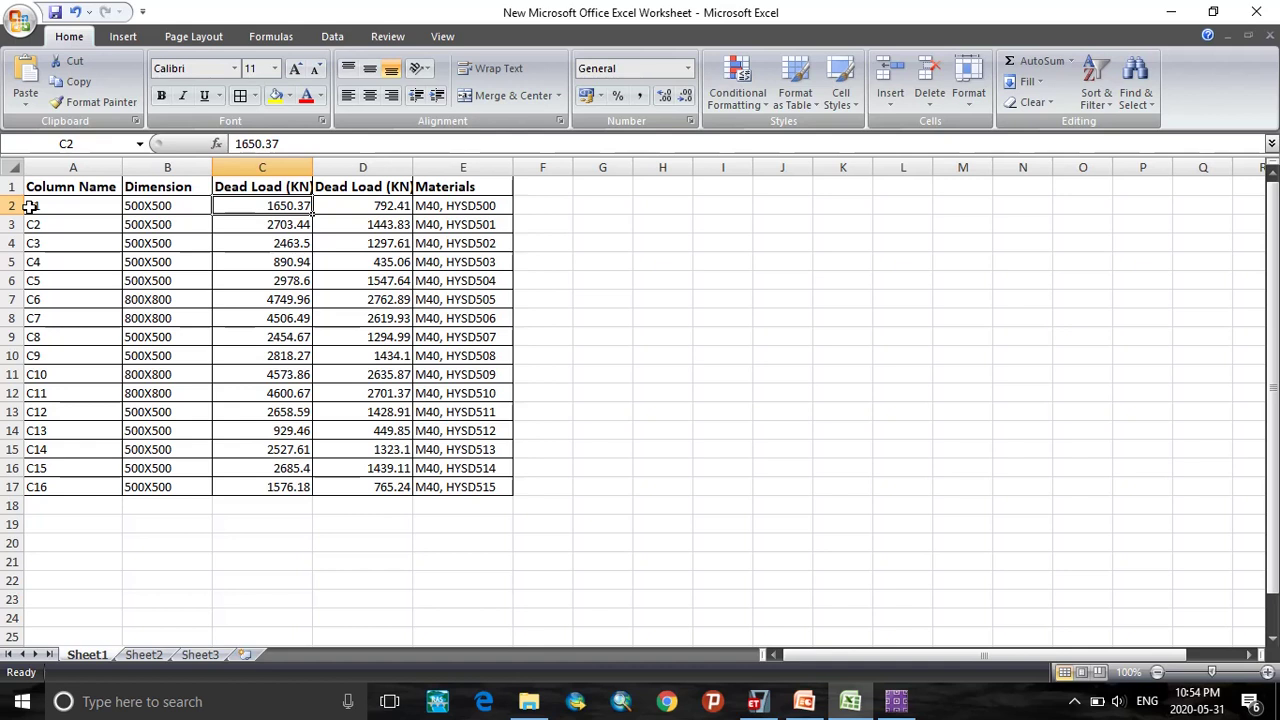
{"action": "left_click_drag", "start_coordinate": [31, 206], "coordinate": [61, 487]}
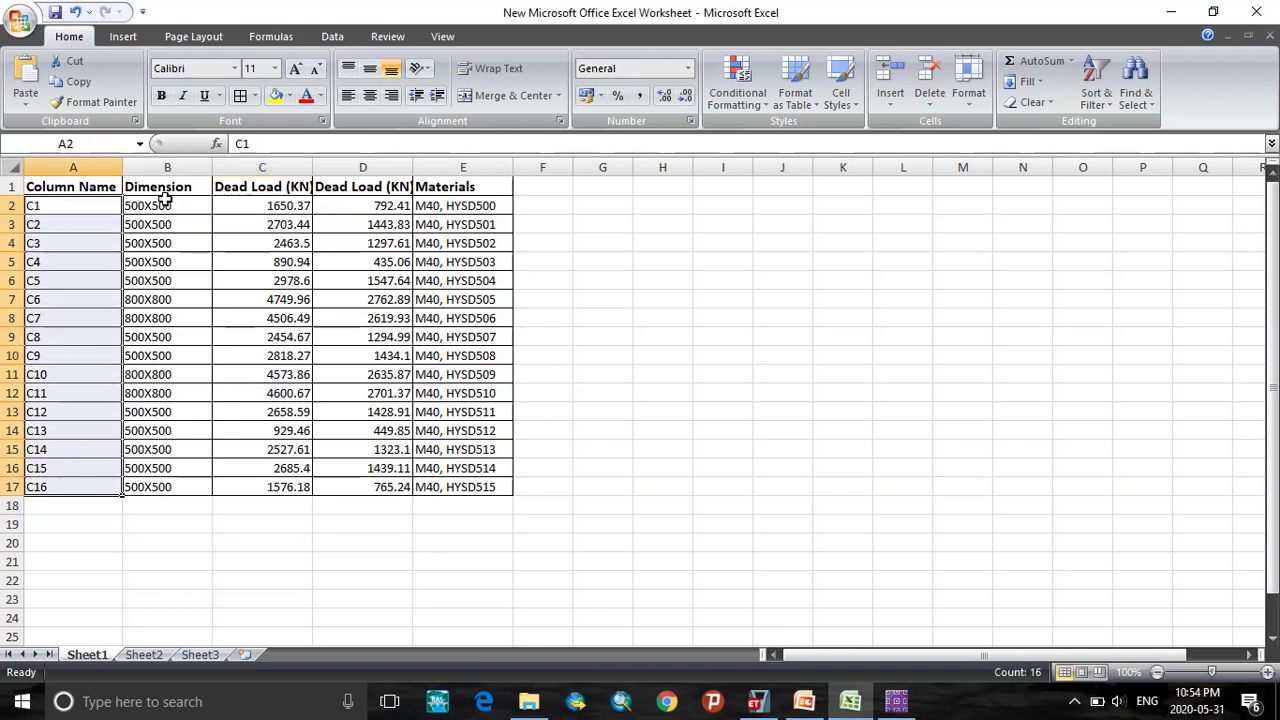
{"action": "left_click_drag", "start_coordinate": [165, 200], "coordinate": [163, 318]}
{"action": "left_click", "coordinate": [290, 206]}
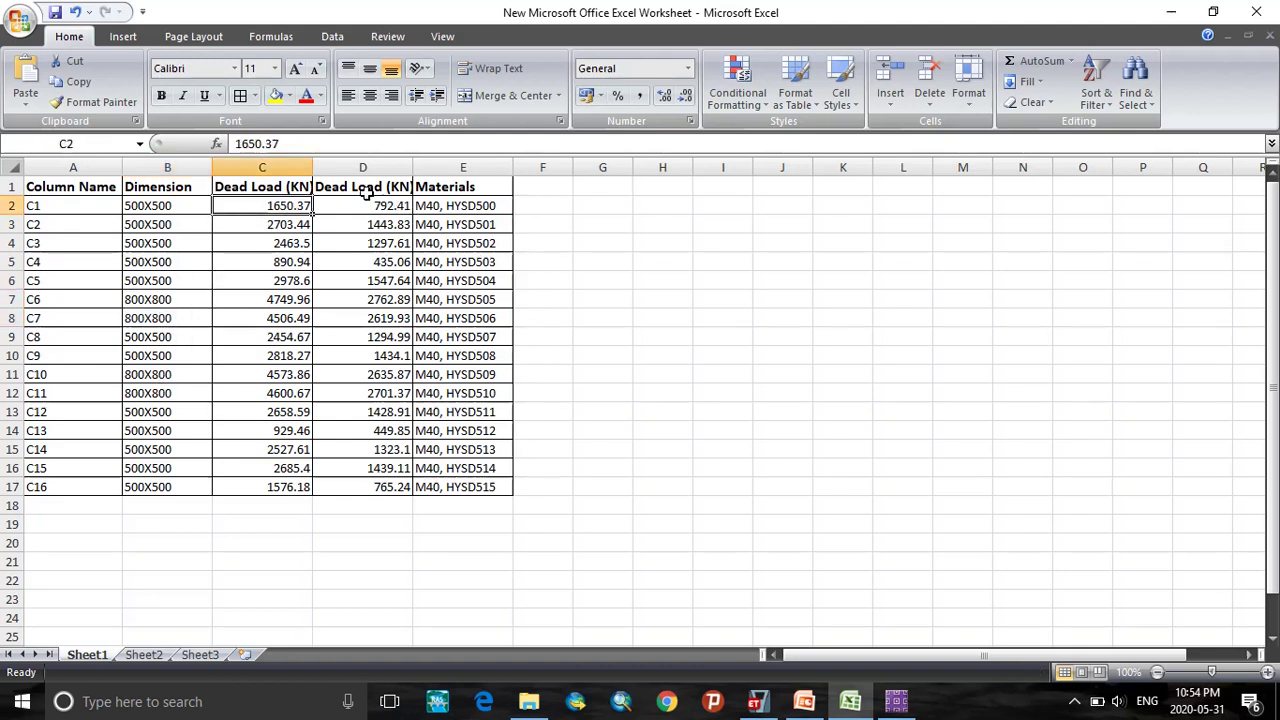
Step: Change the D1 heading from 'Dead Load (KN)' to 'live Load (KN)'
{"action": "double_click", "coordinate": [332, 186]}
{"action": "left_click_drag", "start_coordinate": [316, 186], "coordinate": [347, 187]}
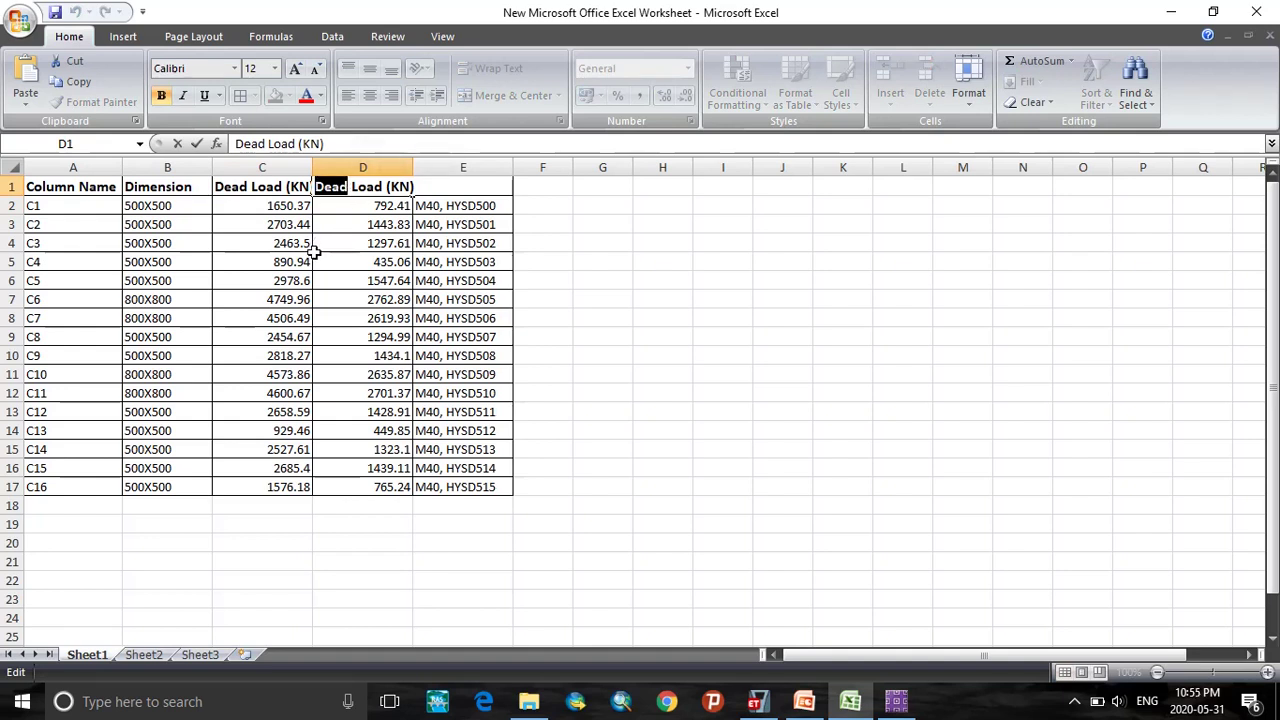
{"action": "type", "text": "l"}
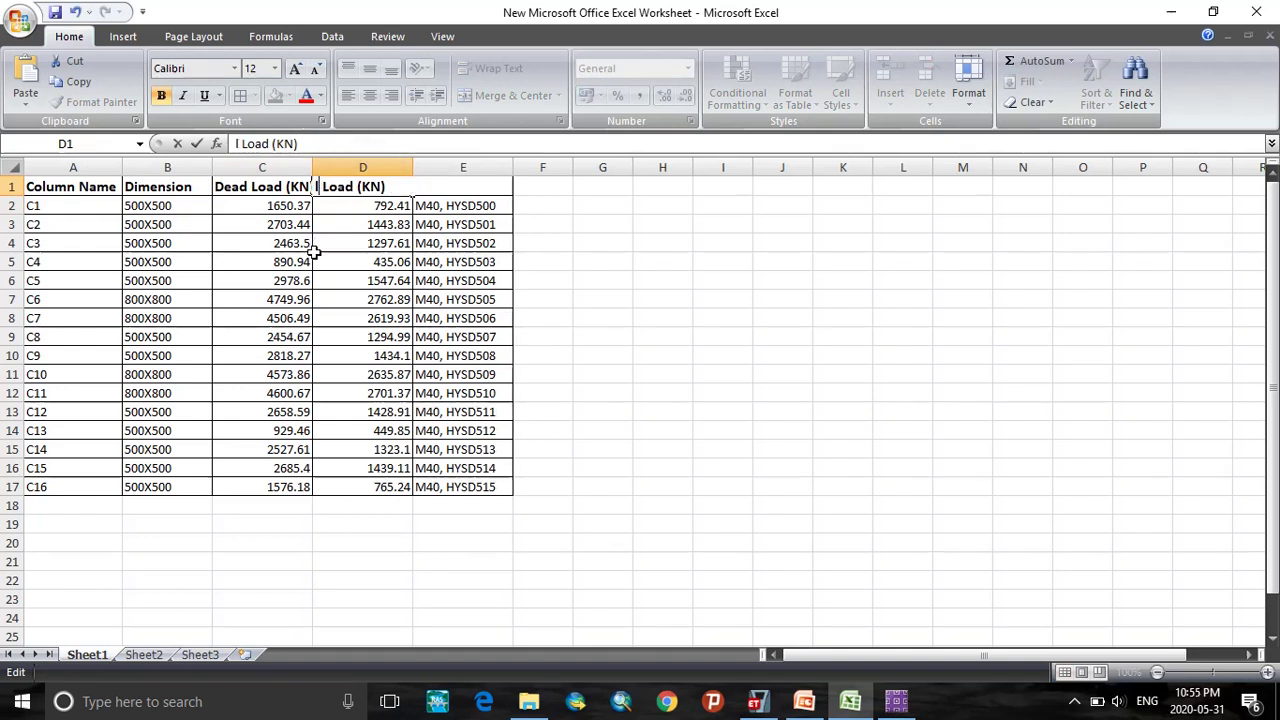
{"action": "type", "text": "i"}
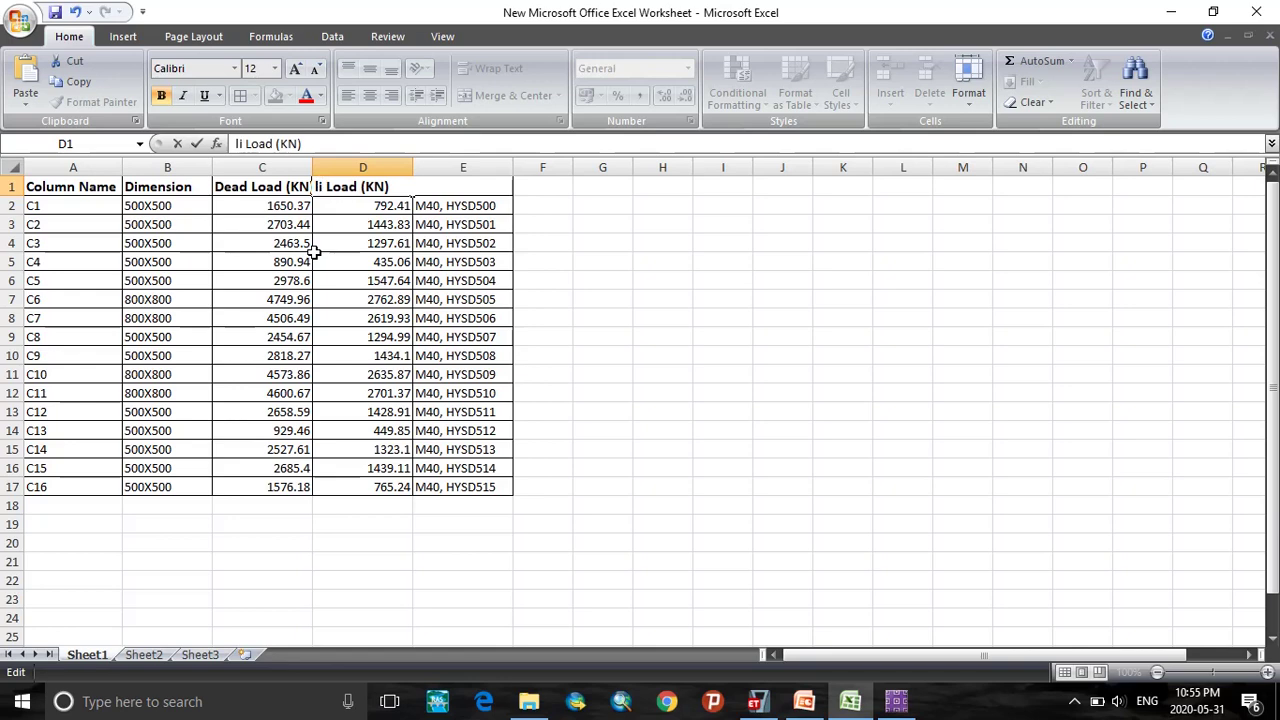
{"action": "type", "text": "ve"}
{"action": "left_click", "coordinate": [278, 320]}
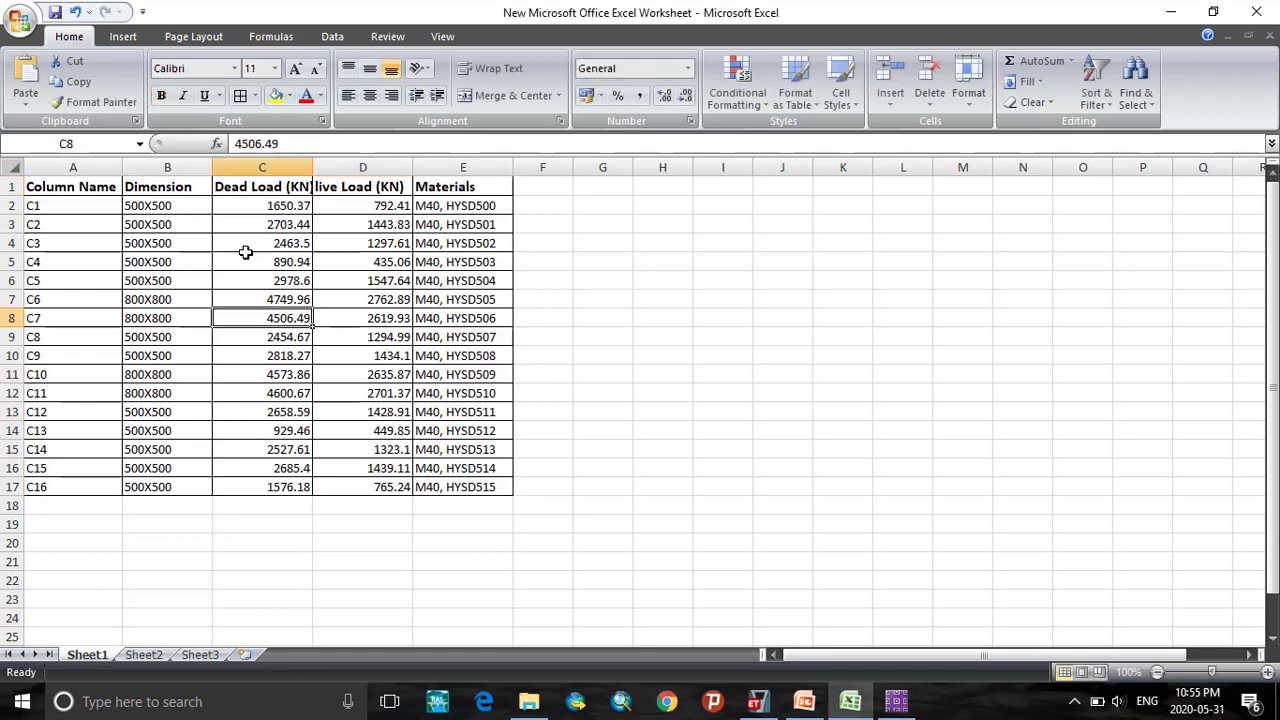
Step: Close the C6 information and display the Element Forces - Columns table
{"action": "left_click", "coordinate": [745, 706]}
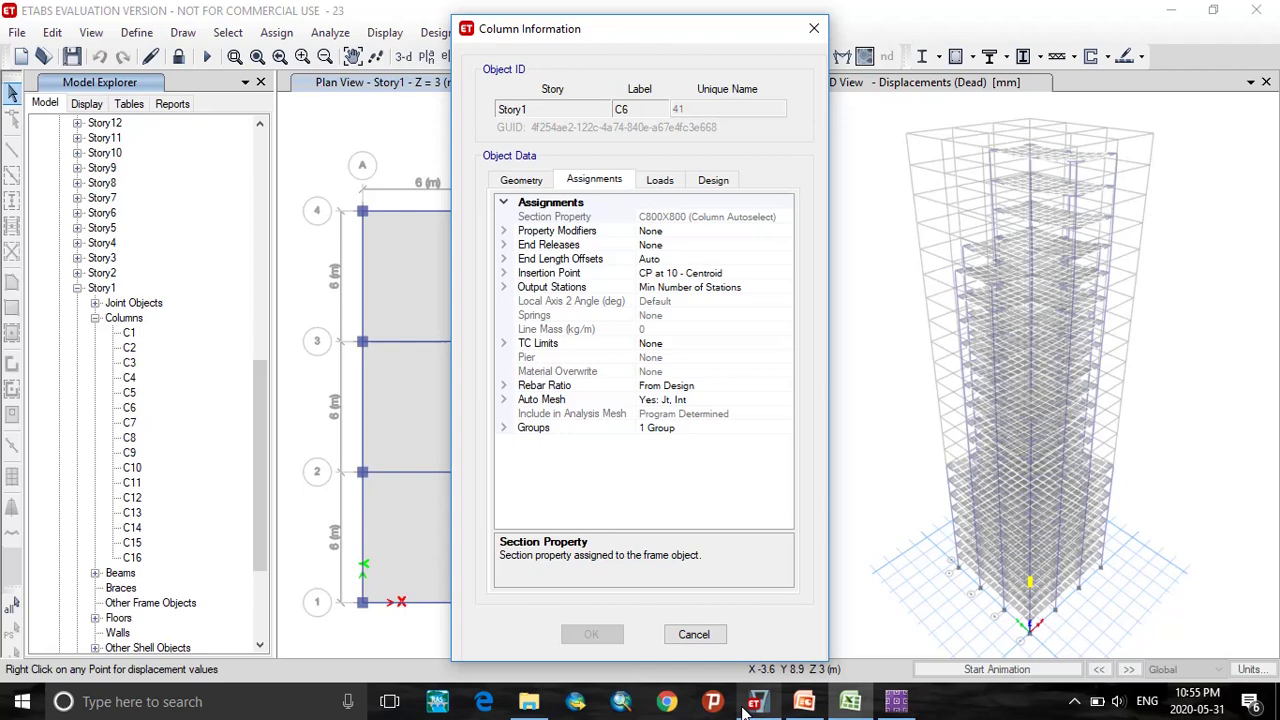
{"action": "left_click", "coordinate": [691, 634]}
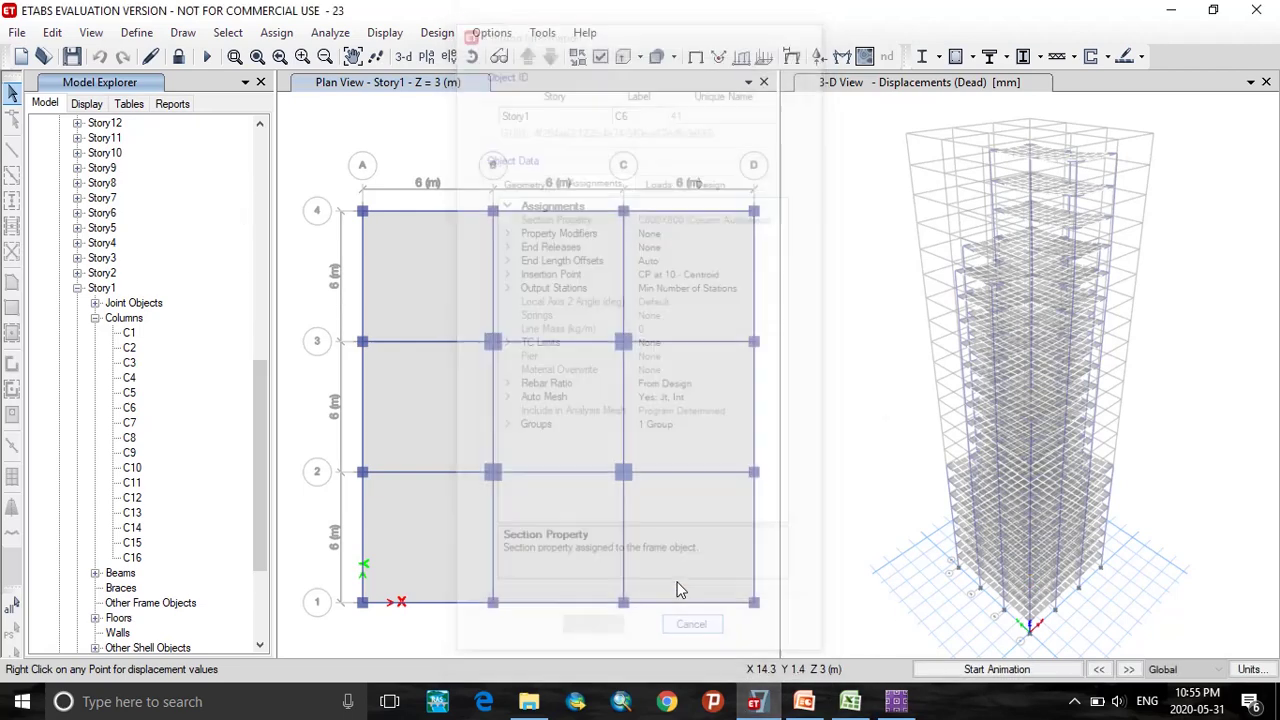
{"action": "left_click", "coordinate": [121, 106]}
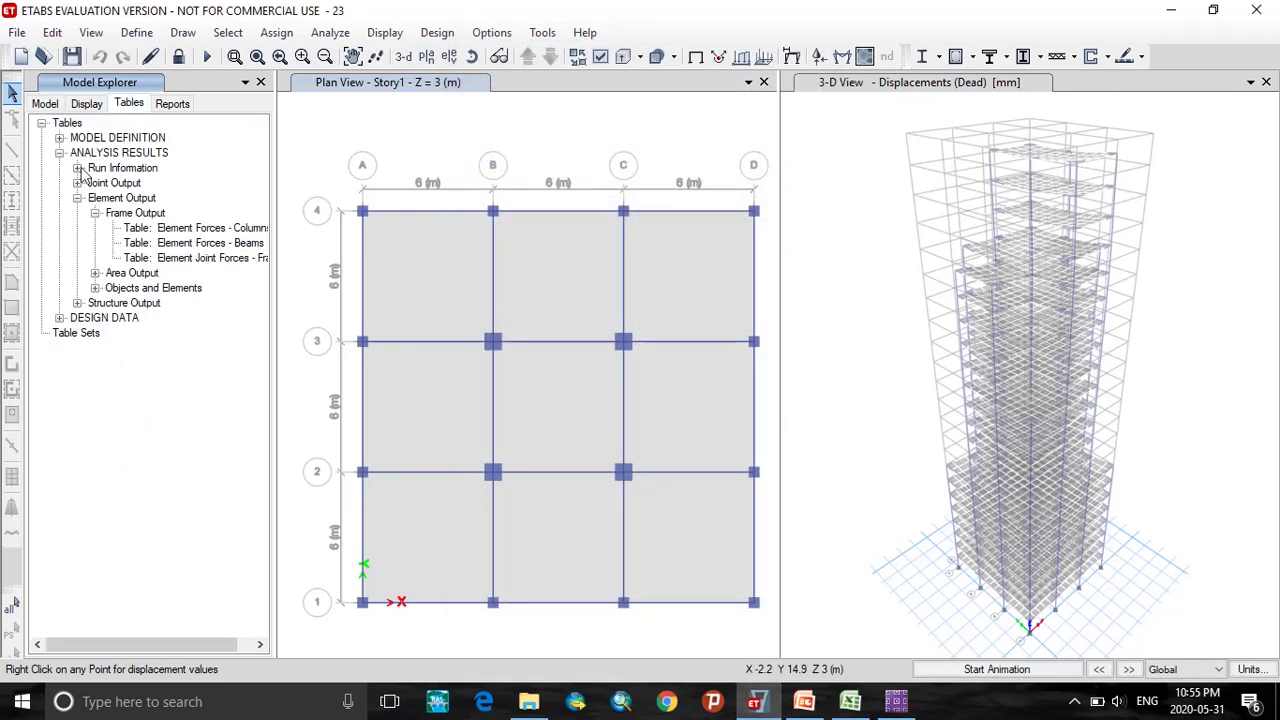
{"action": "right_click", "coordinate": [199, 232]}
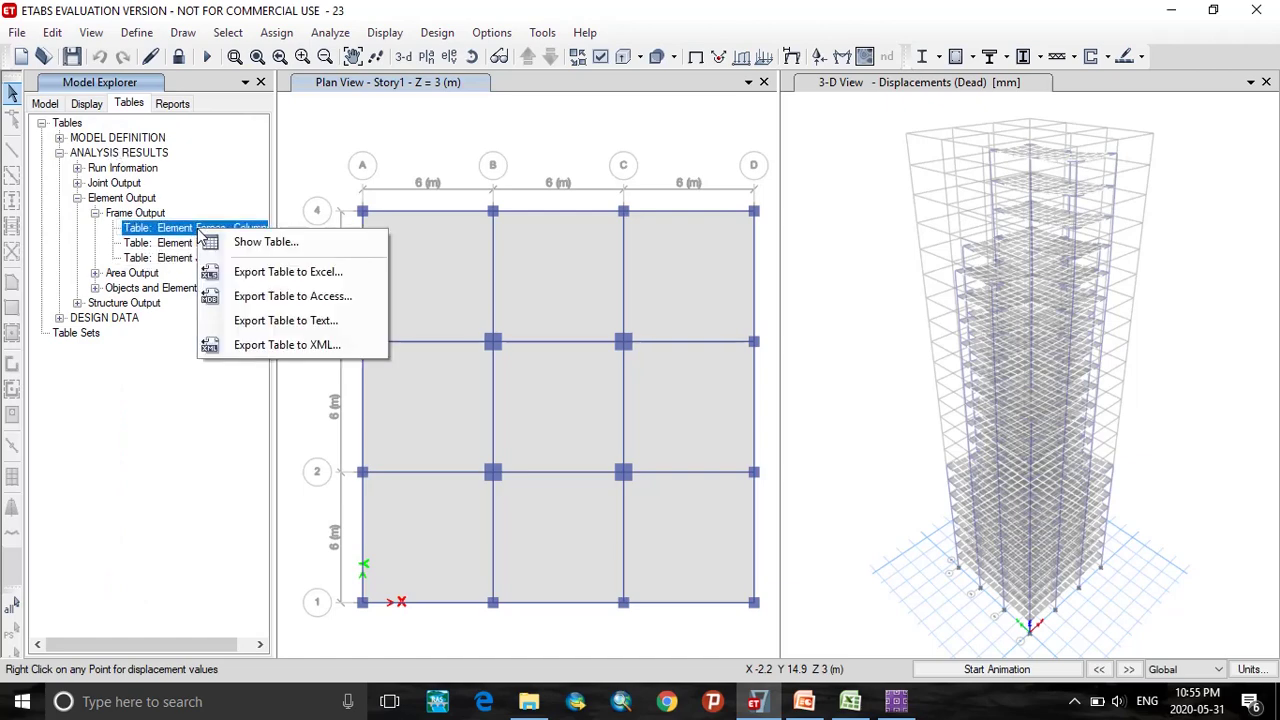
{"action": "left_click", "coordinate": [265, 243]}
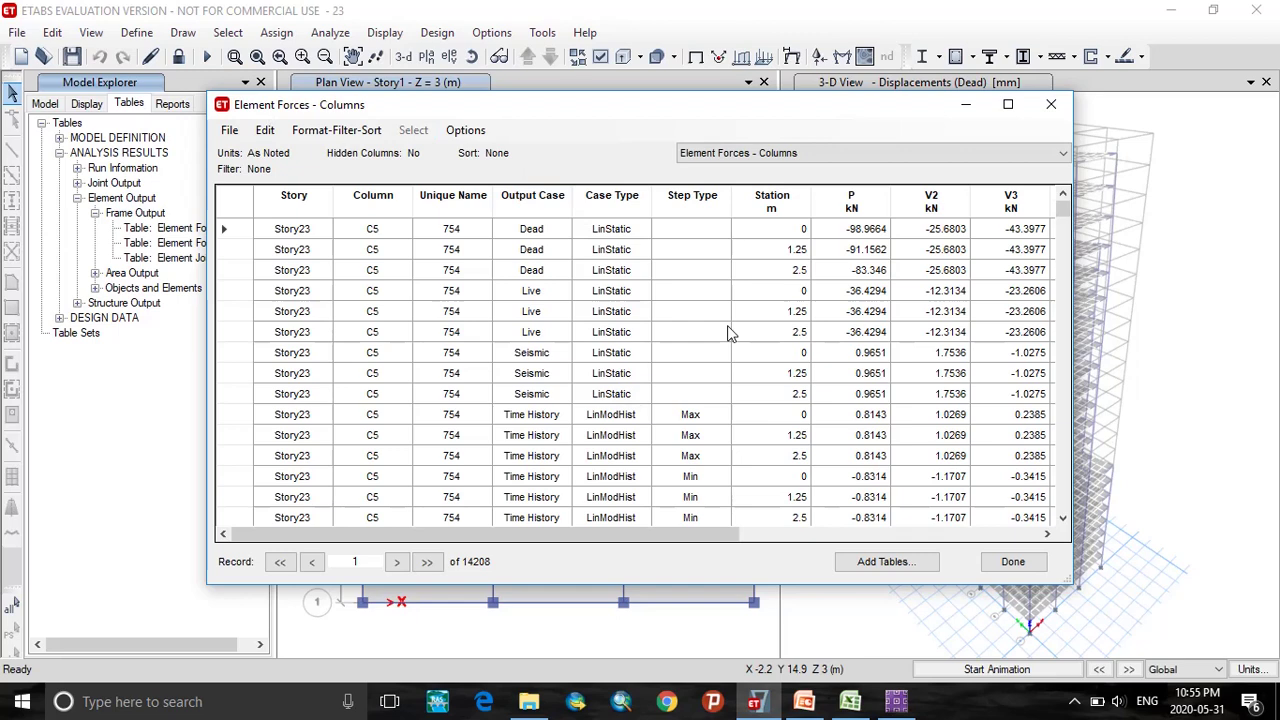
Step: Filter the column forces to Story1 and the Dead case, sorted by Station ascending, then compare with Excel
{"action": "left_click", "coordinate": [305, 210]}
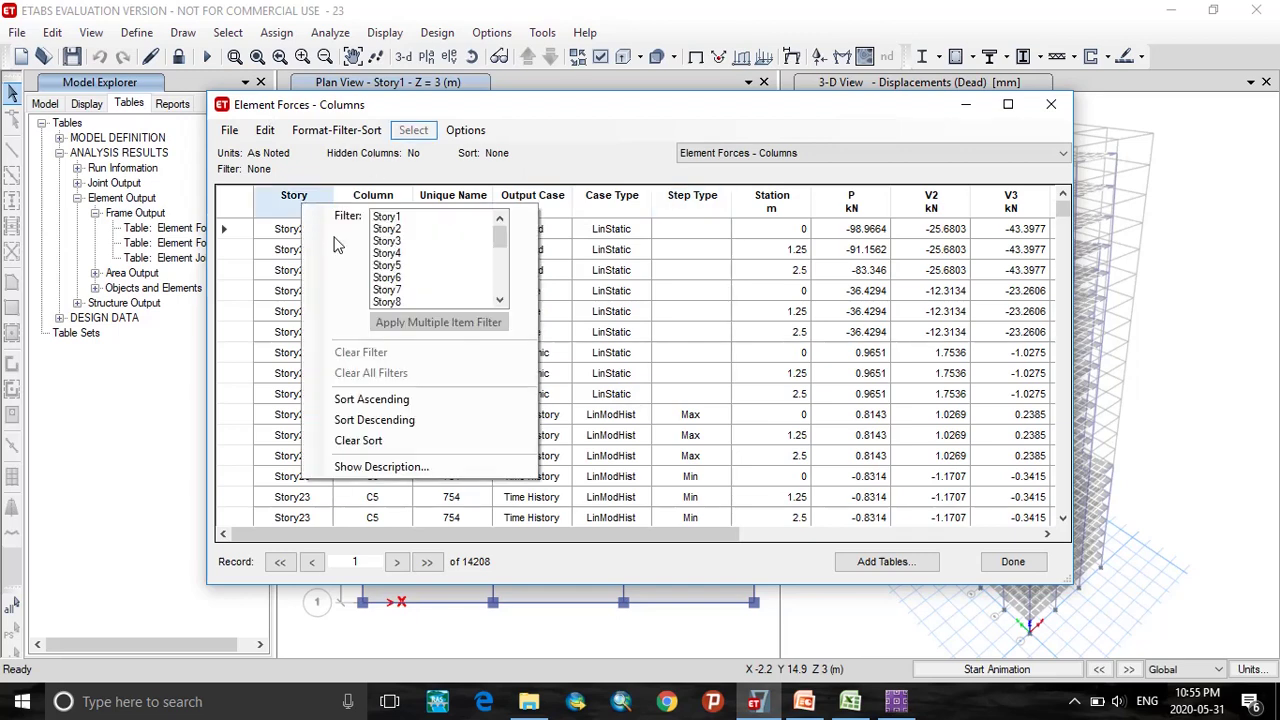
{"action": "left_click", "coordinate": [390, 218]}
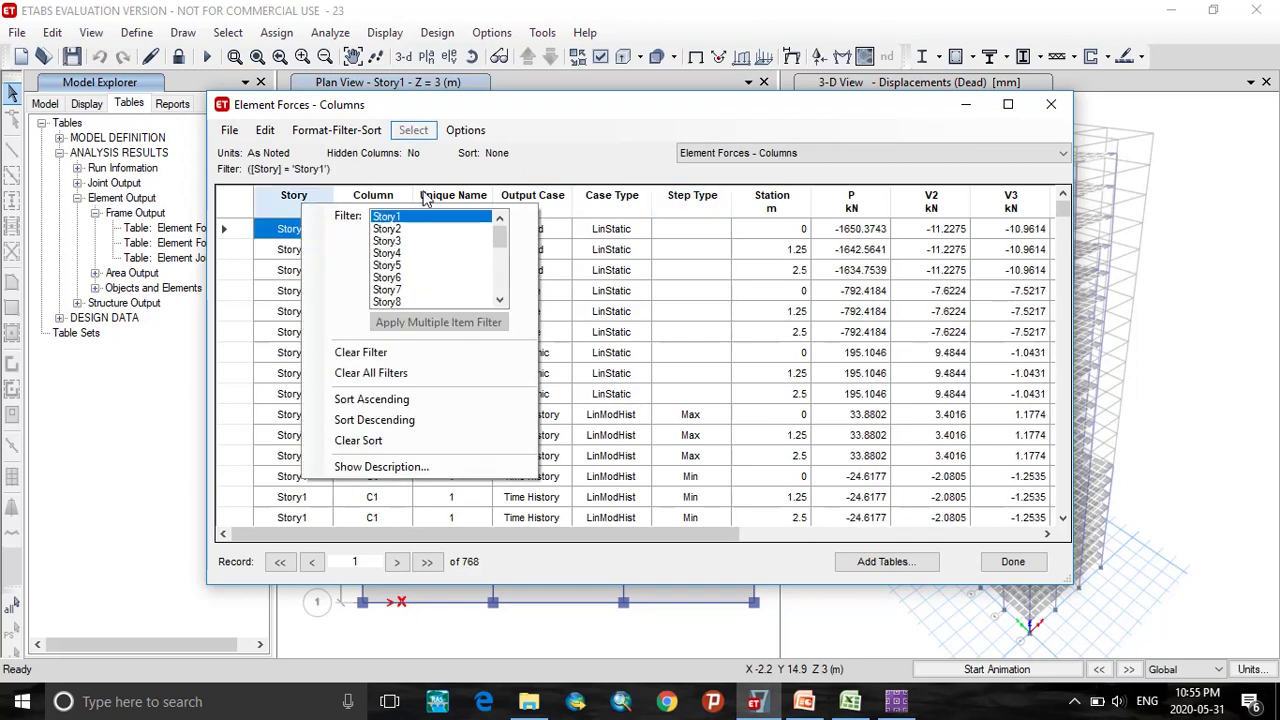
{"action": "left_click", "coordinate": [533, 196]}
{"action": "left_click", "coordinate": [533, 196]}
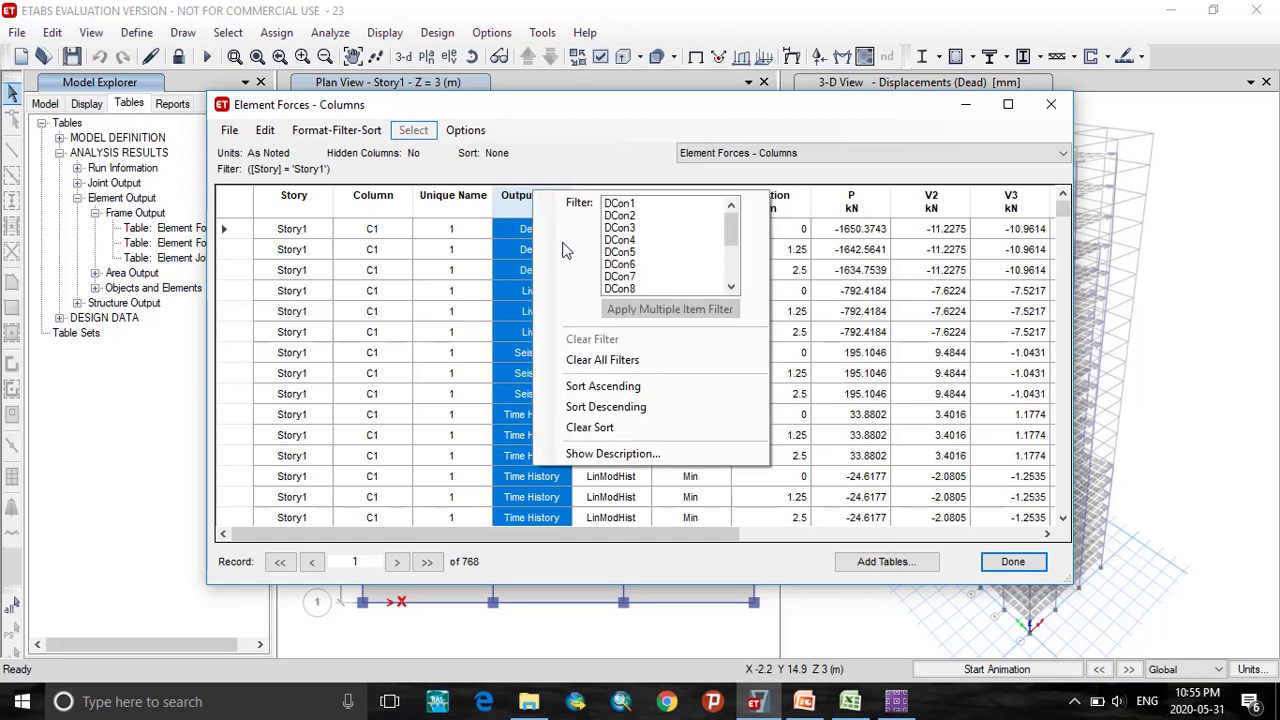
{"action": "left_click_drag", "start_coordinate": [729, 248], "coordinate": [735, 290]}
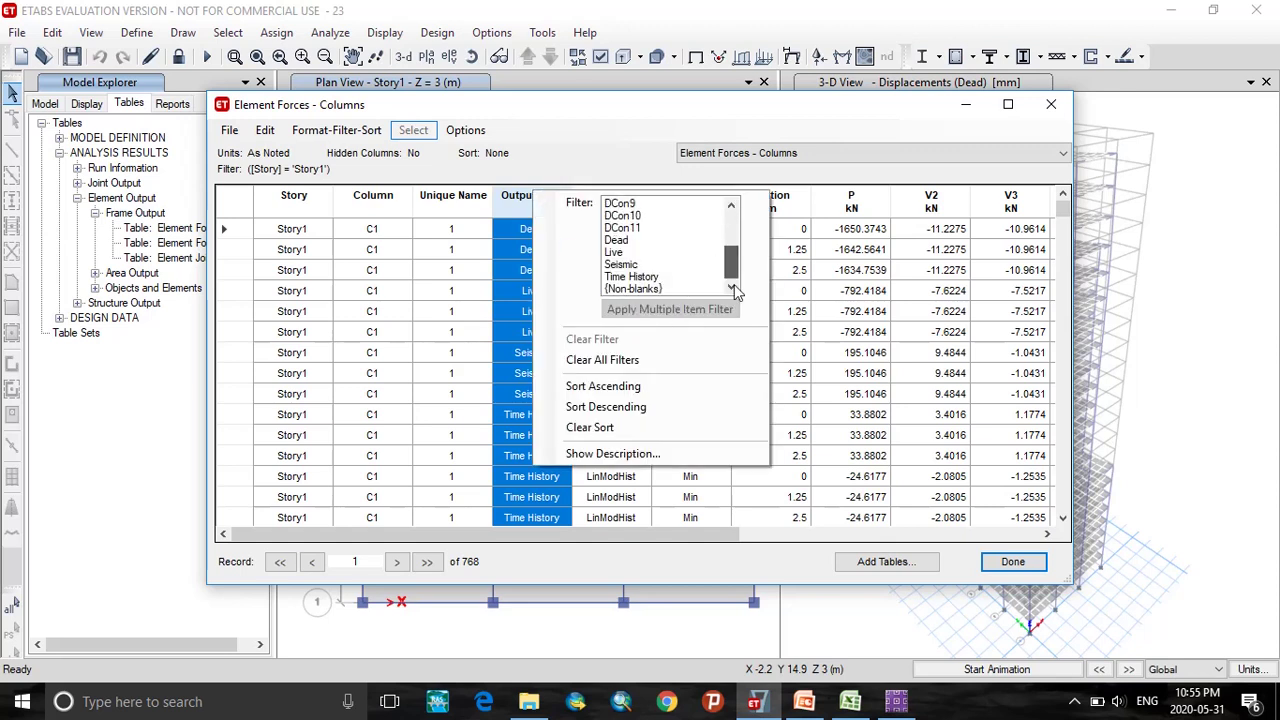
{"action": "left_click", "coordinate": [618, 240]}
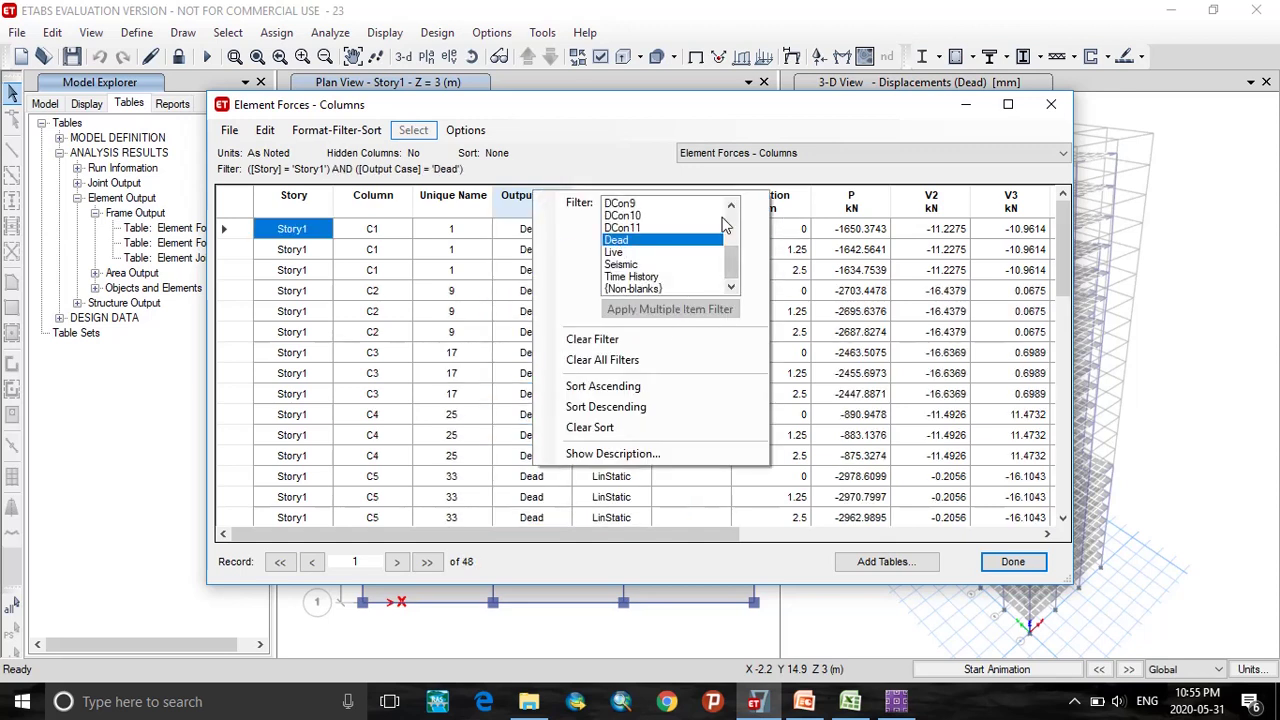
{"action": "left_click", "coordinate": [775, 200]}
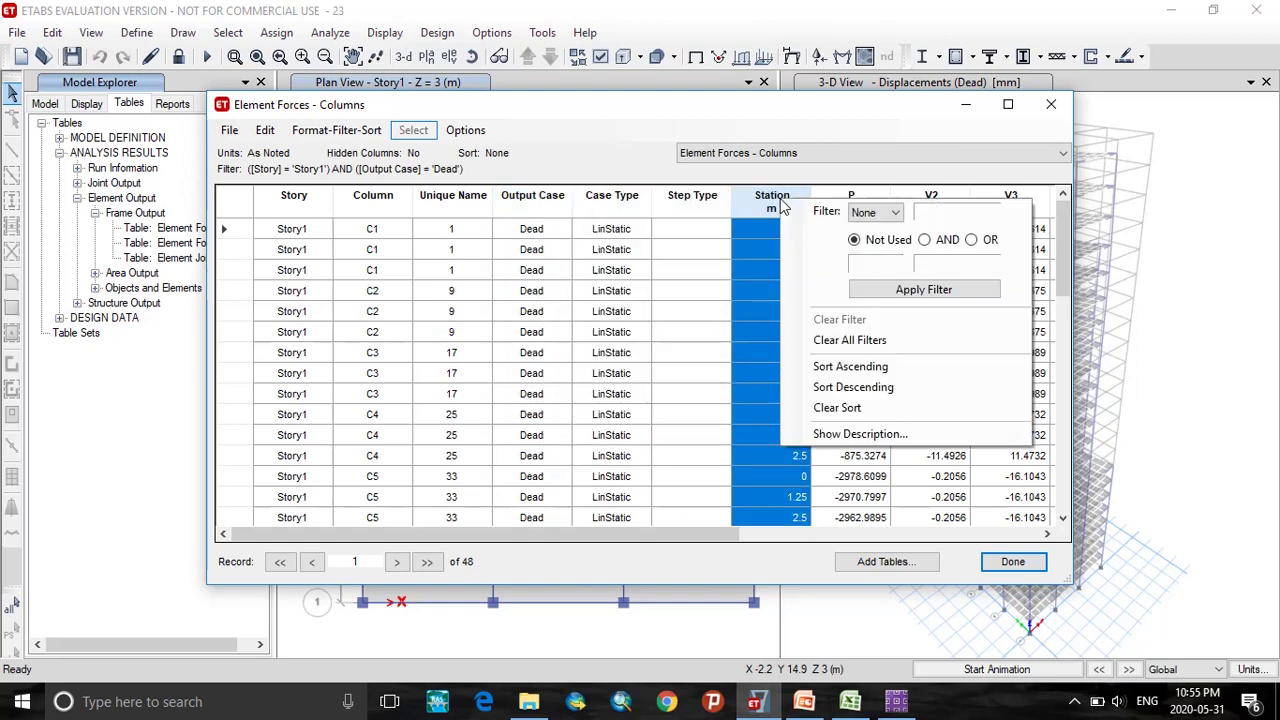
{"action": "left_click", "coordinate": [834, 370]}
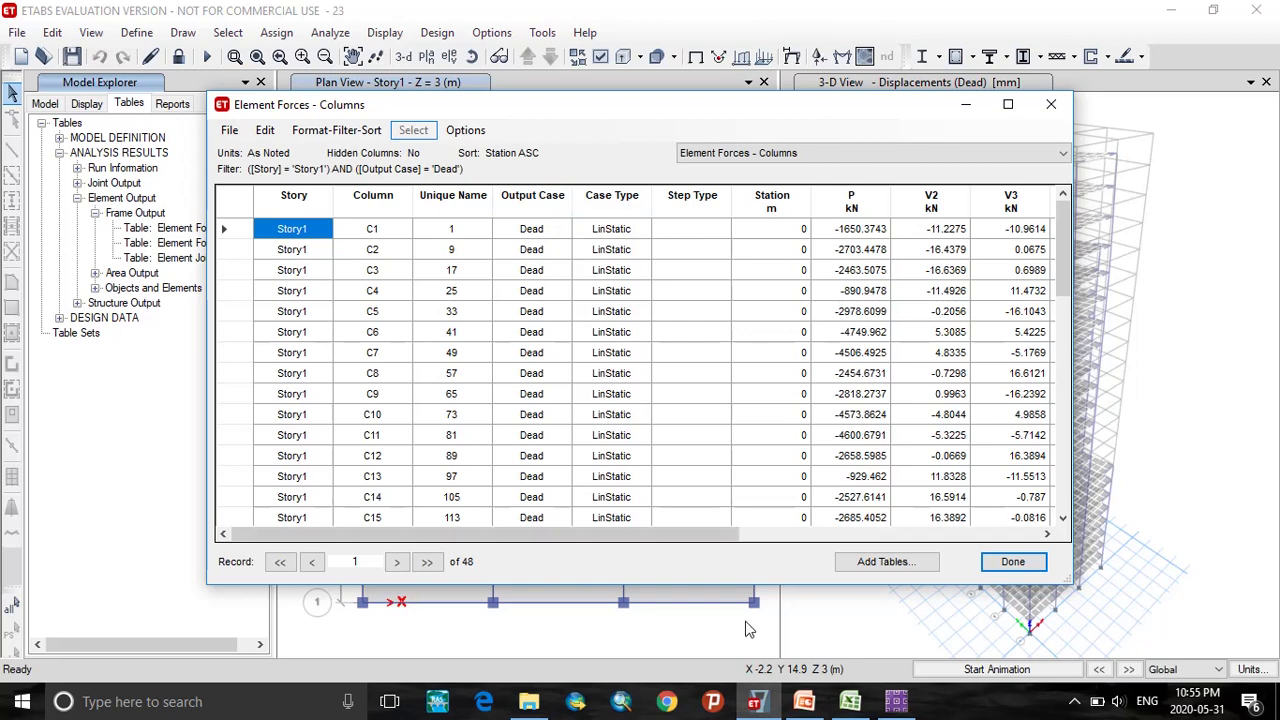
{"action": "left_click", "coordinate": [850, 701]}
{"action": "left_click", "coordinate": [265, 204]}
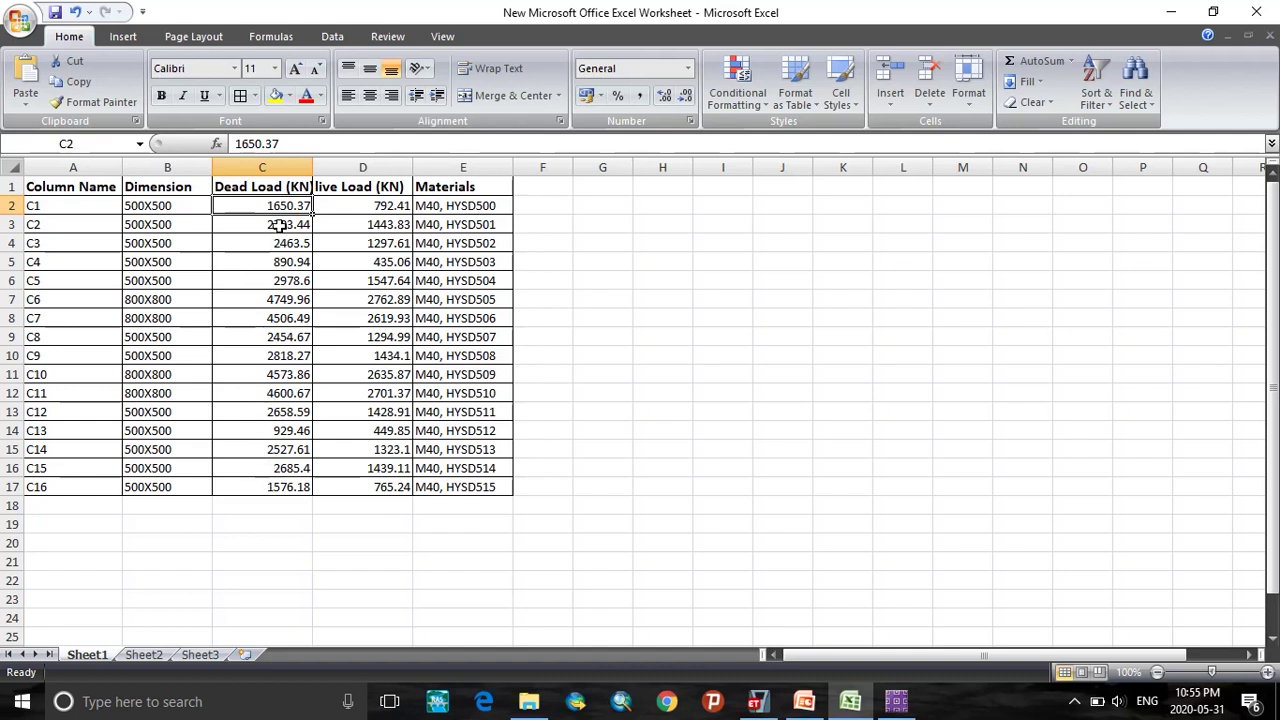
Step: Select the Dead Load values C3:C17 to confirm they total 43117.64
{"action": "left_click_drag", "start_coordinate": [280, 224], "coordinate": [280, 486]}
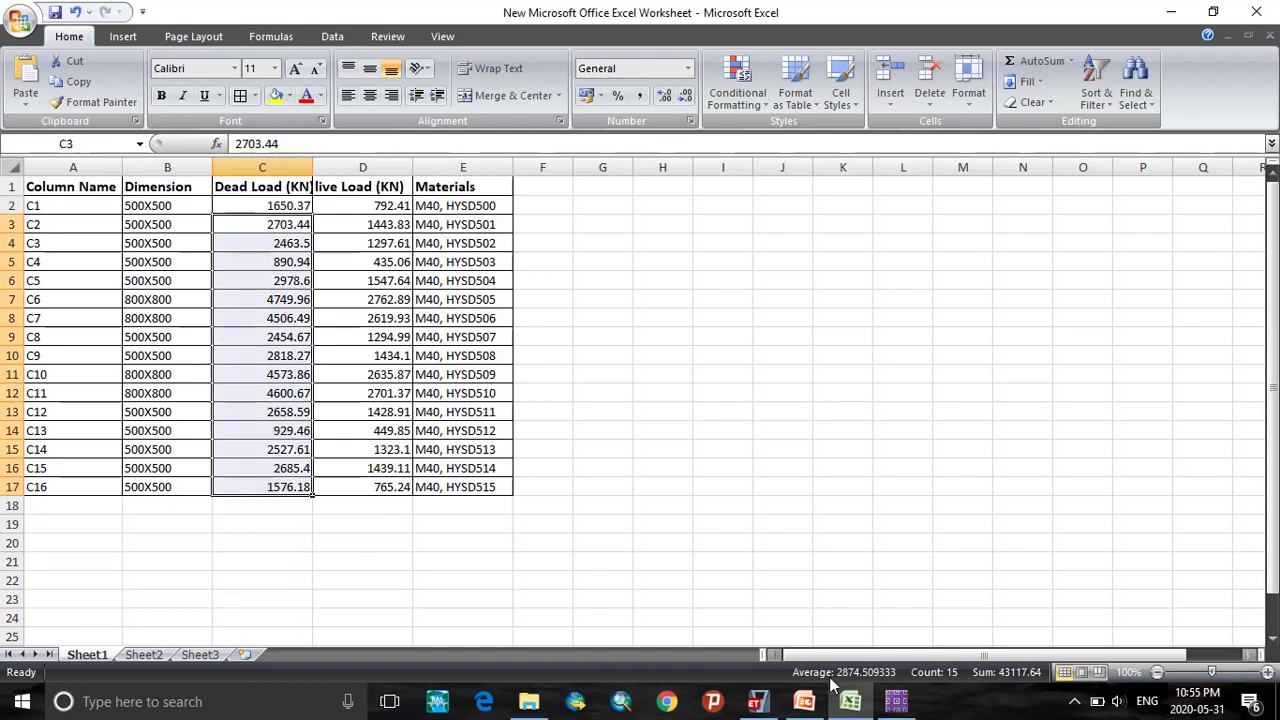
{"action": "mouse_move", "coordinate": [840, 690]}
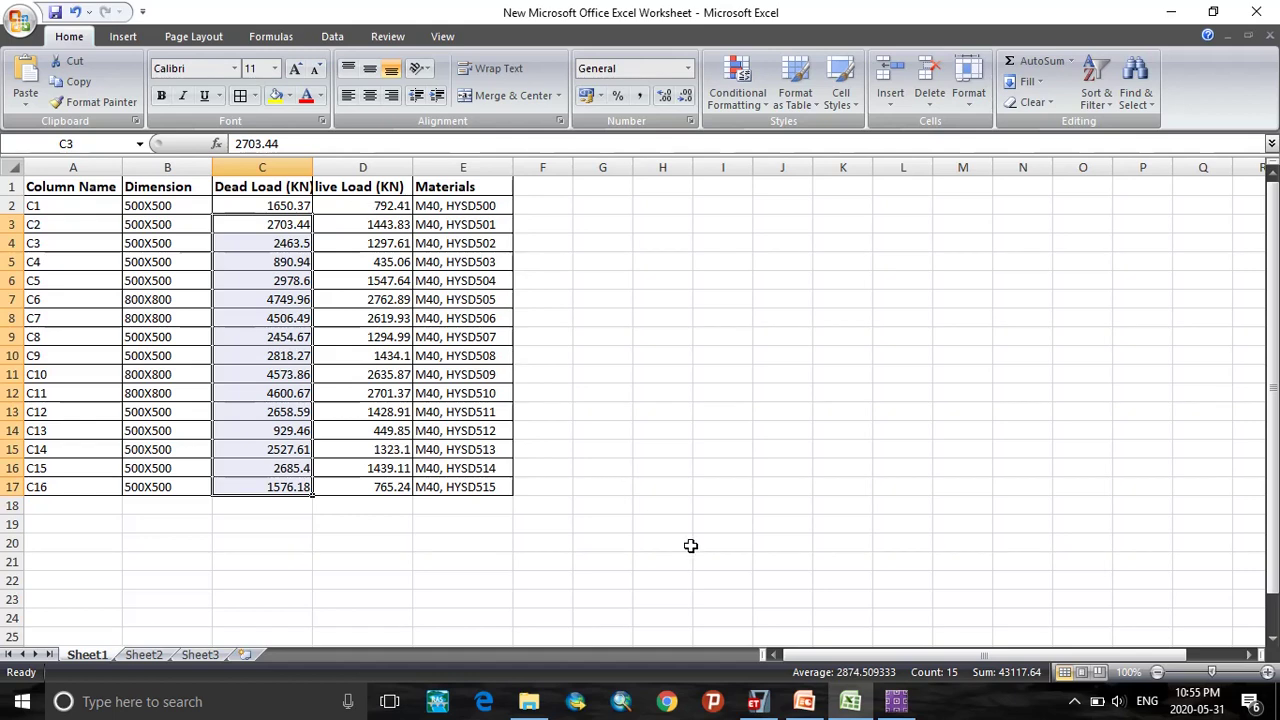
Step: Refilter the Story1 column forces to the Live case and select the axial P values
{"action": "left_click", "coordinate": [757, 701]}
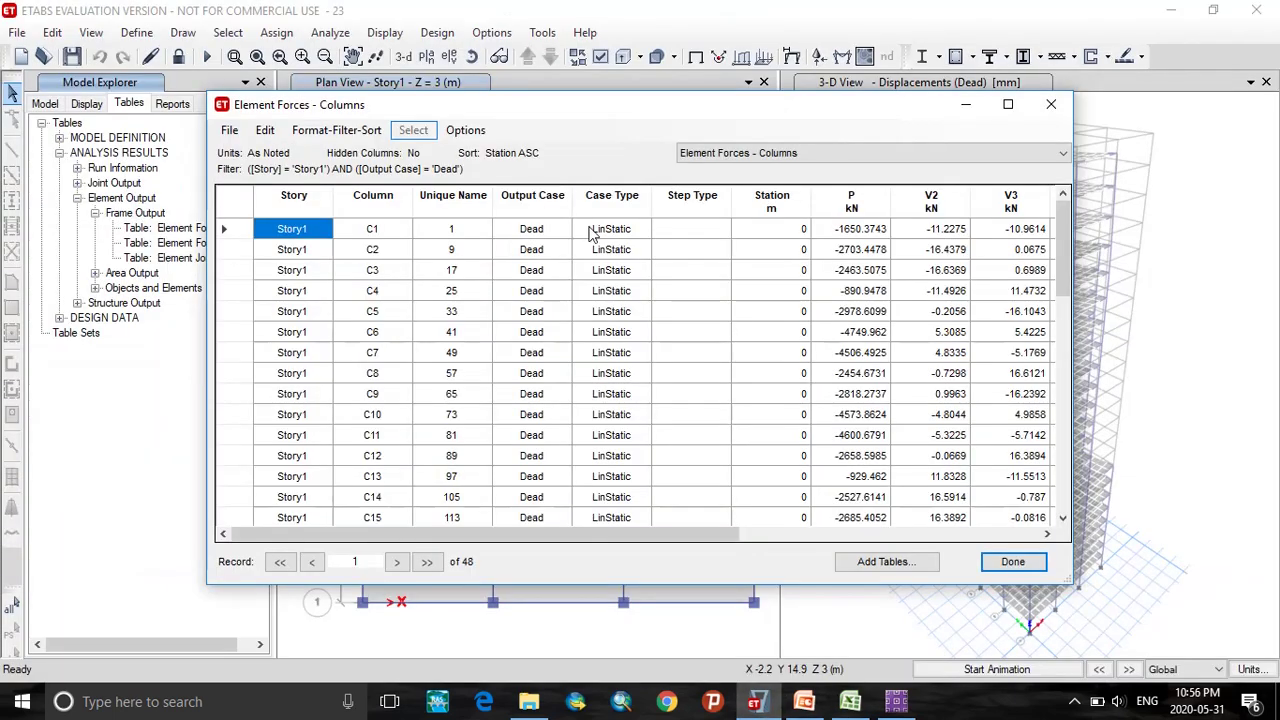
{"action": "left_click", "coordinate": [530, 205]}
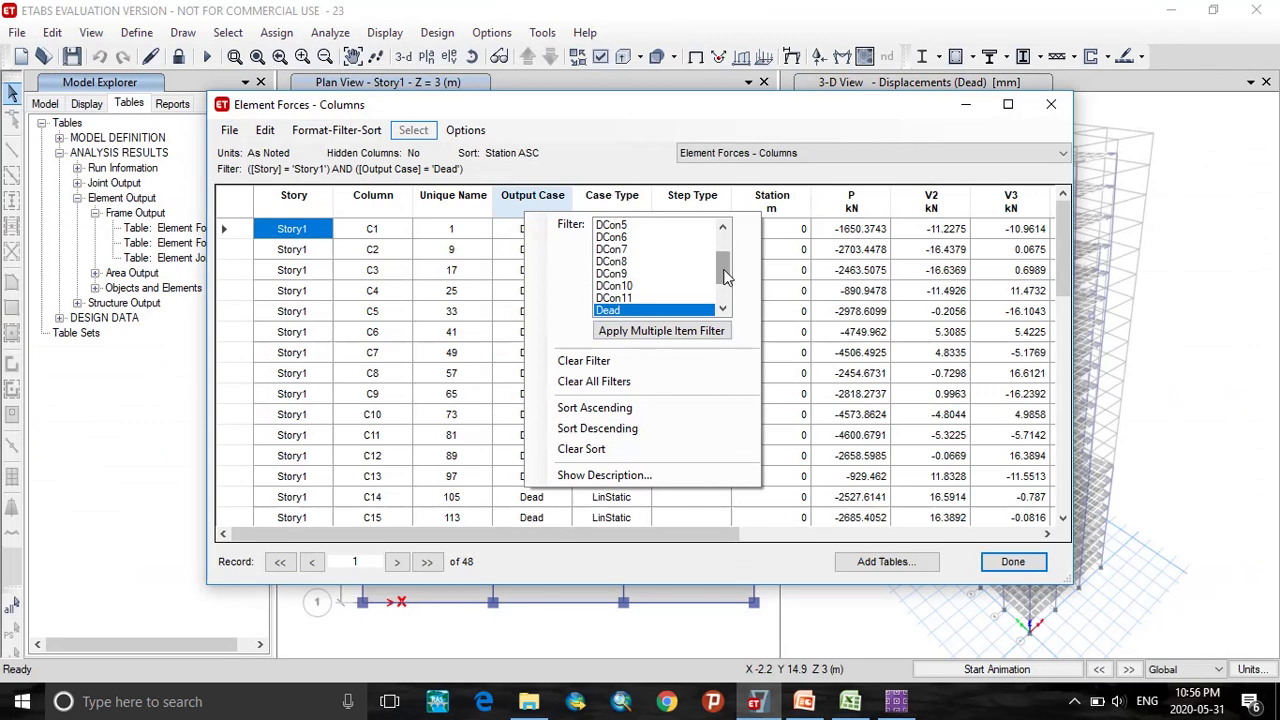
{"action": "scroll", "coordinate": [730, 300], "scroll_direction": "down", "scroll_amount": 2}
{"action": "left_click", "coordinate": [620, 285]}
{"action": "left_click", "coordinate": [620, 274]}
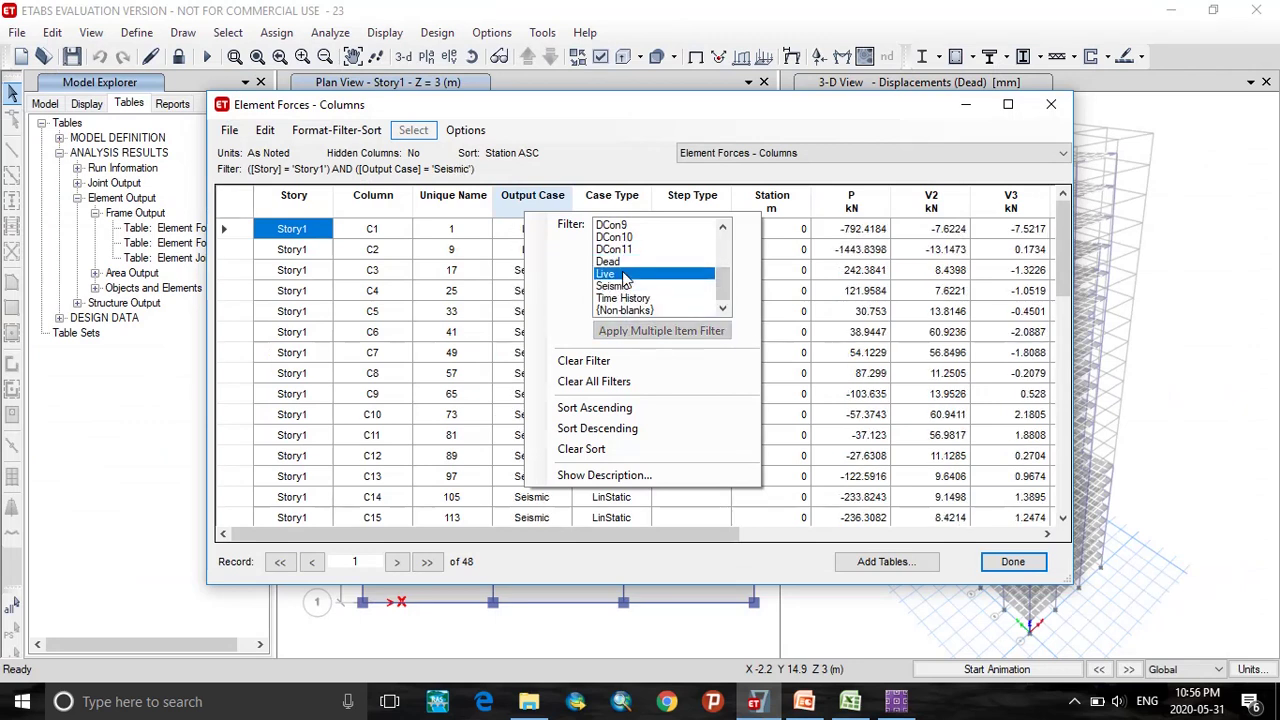
{"action": "left_click", "coordinate": [845, 202]}
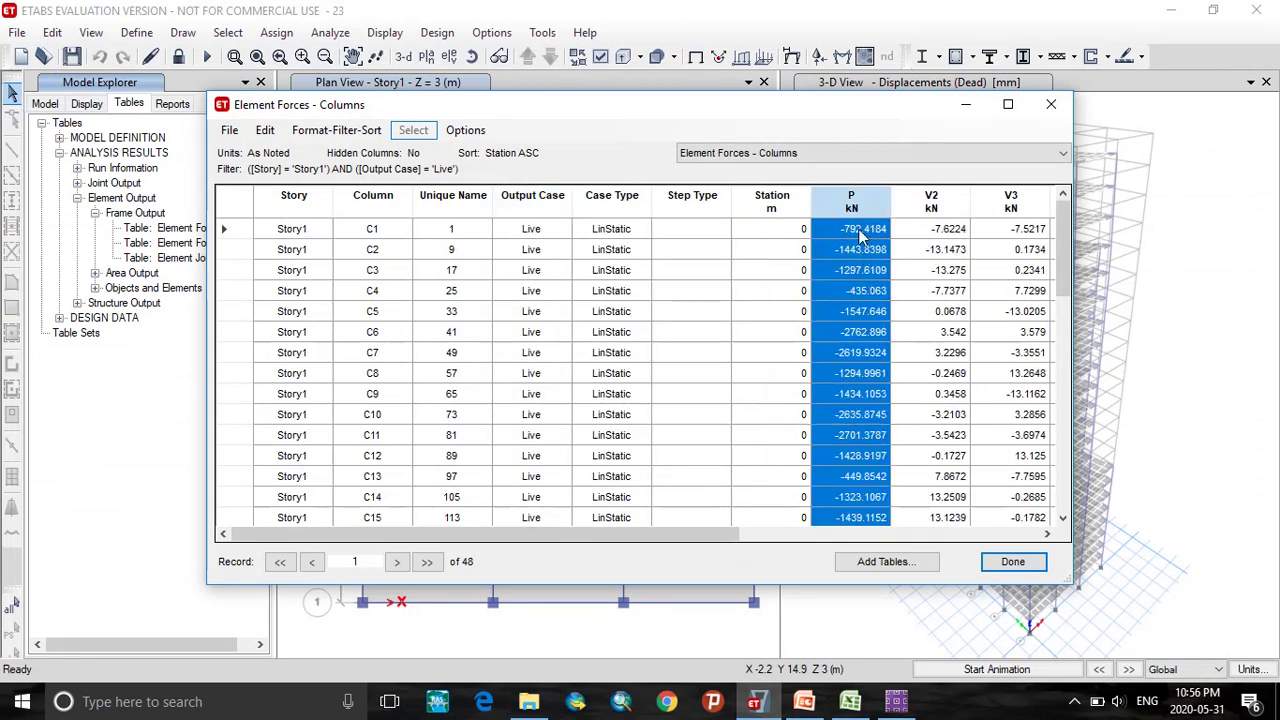
{"action": "left_click_drag", "start_coordinate": [866, 229], "coordinate": [845, 432]}
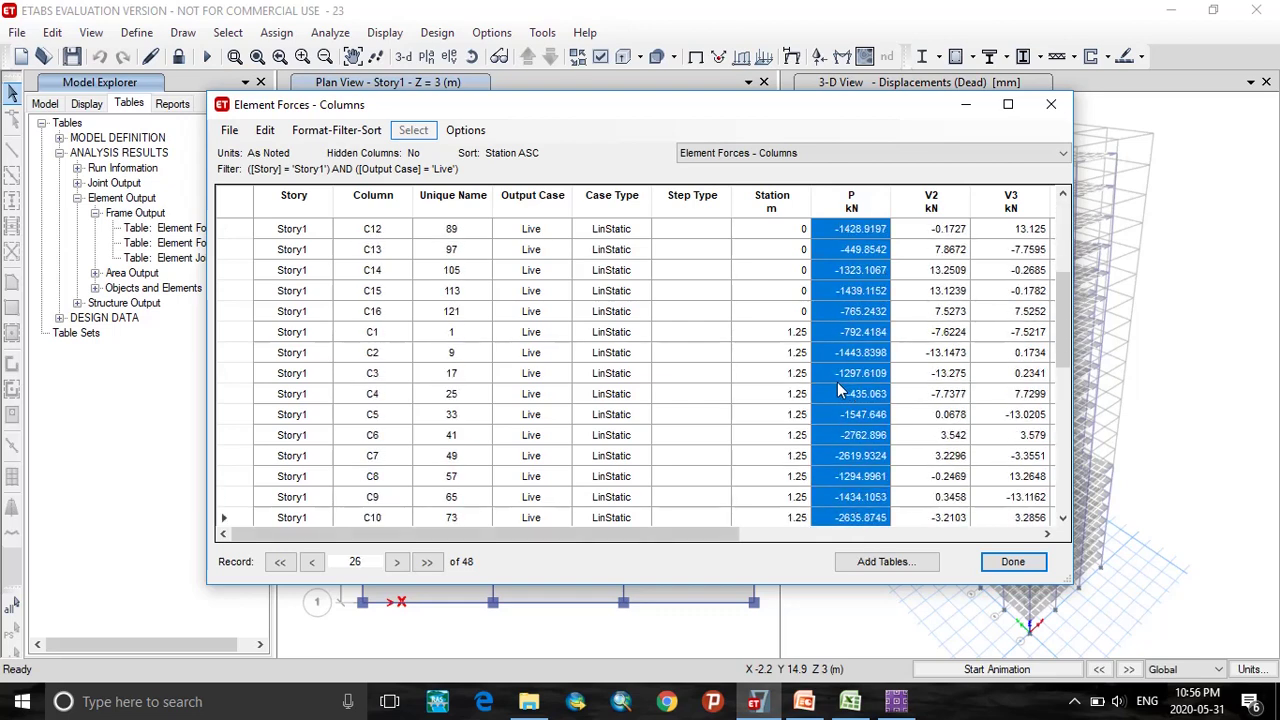
{"action": "scroll", "coordinate": [837, 382], "scroll_direction": "up", "scroll_amount": 4}
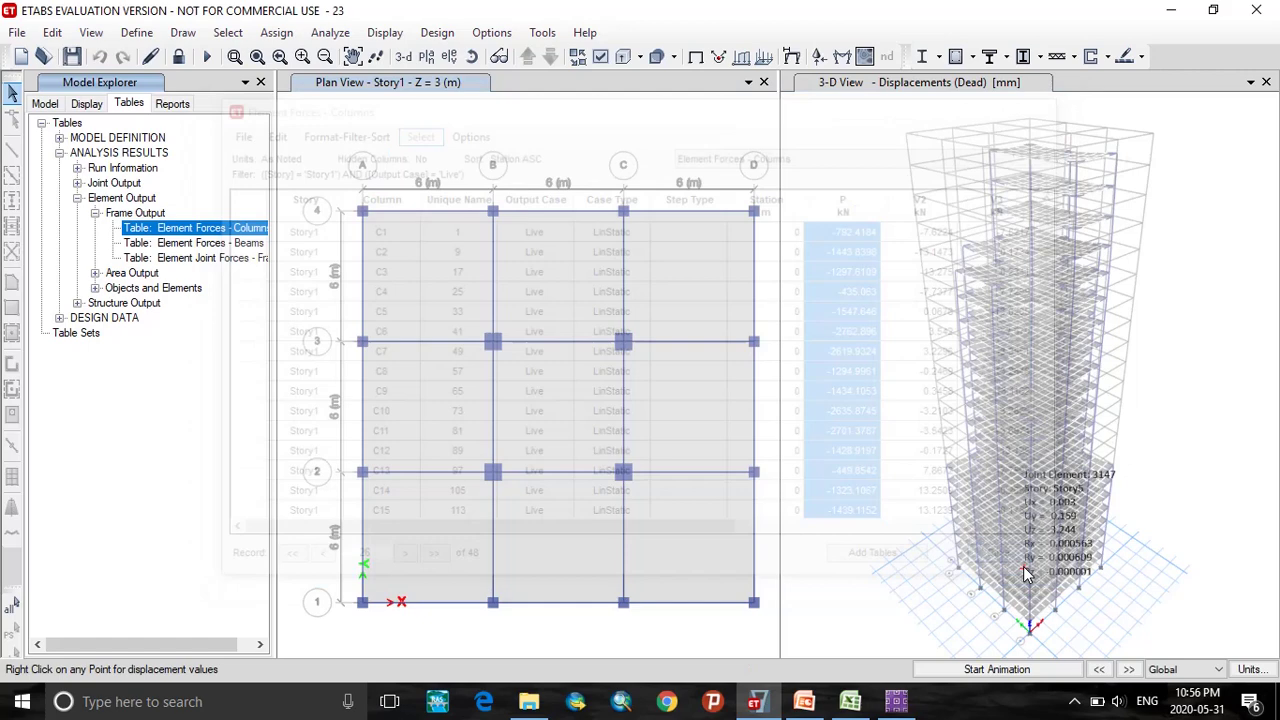
{"action": "mouse_move", "coordinate": [754, 706]}
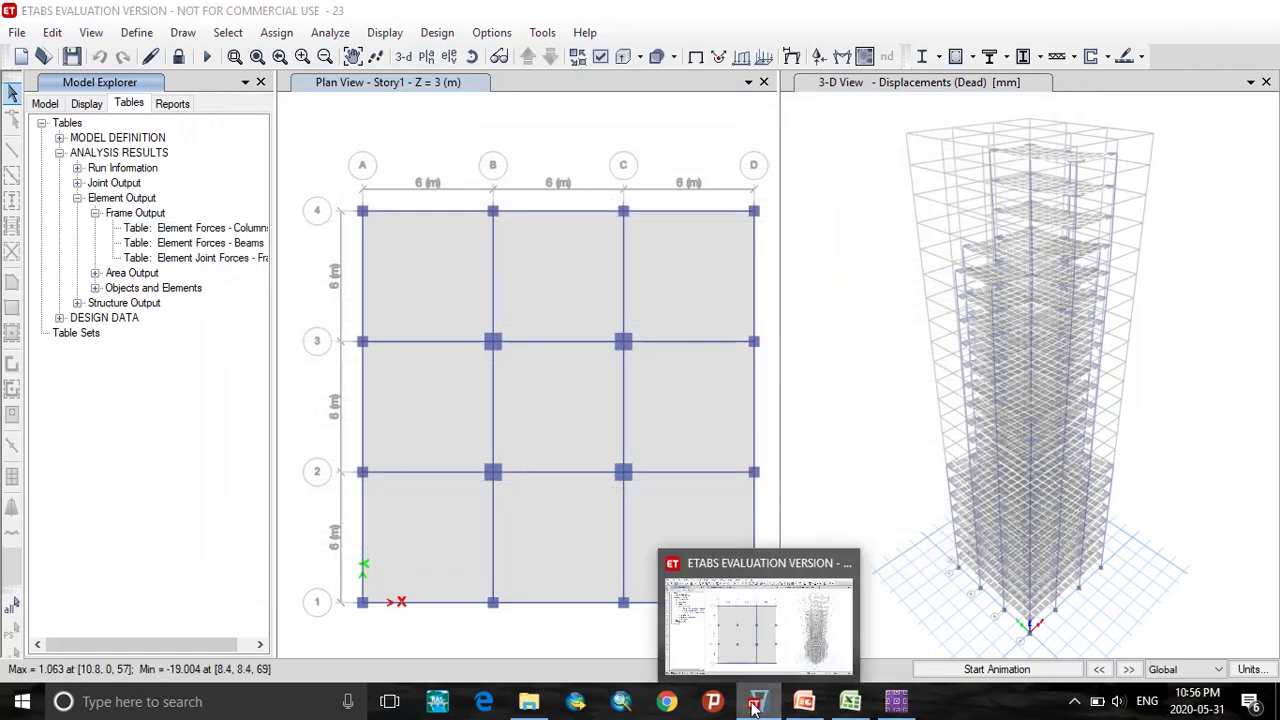
Step: In SAFE, add a new material named M40 with type Concrete
{"action": "left_click", "coordinate": [754, 706]}
{"action": "left_click", "coordinate": [896, 701]}
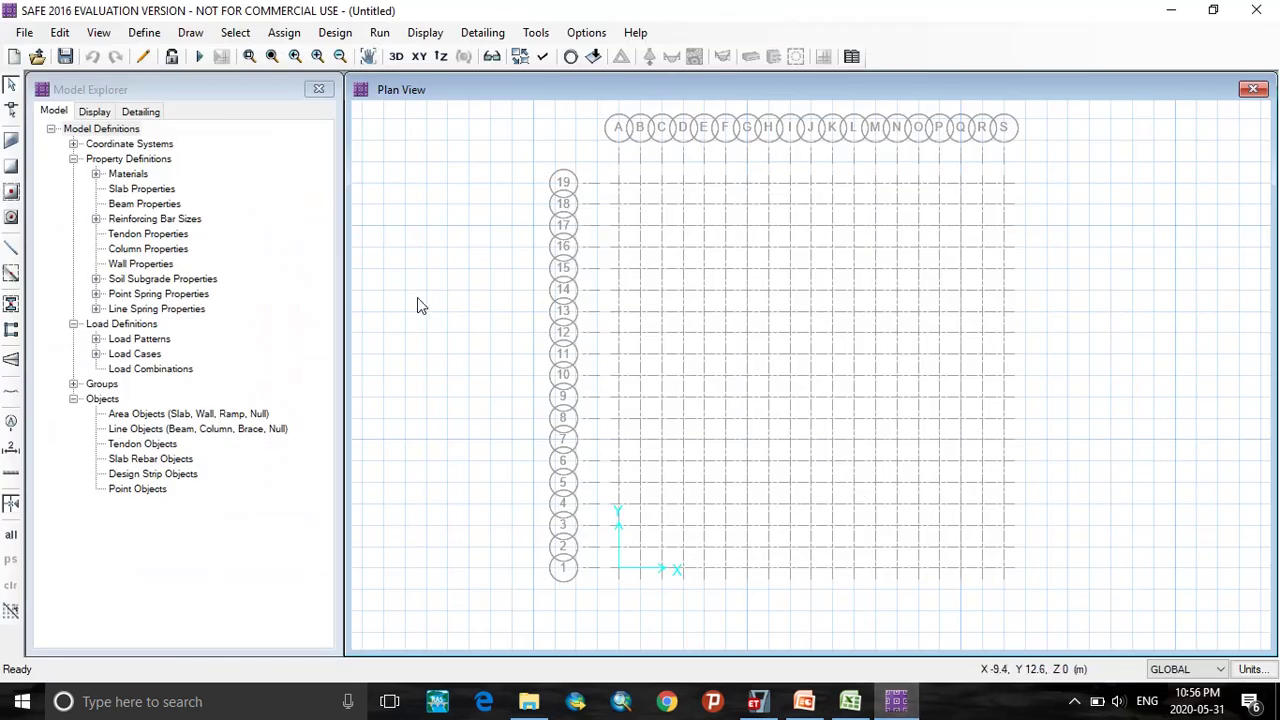
{"action": "left_click", "coordinate": [144, 33]}
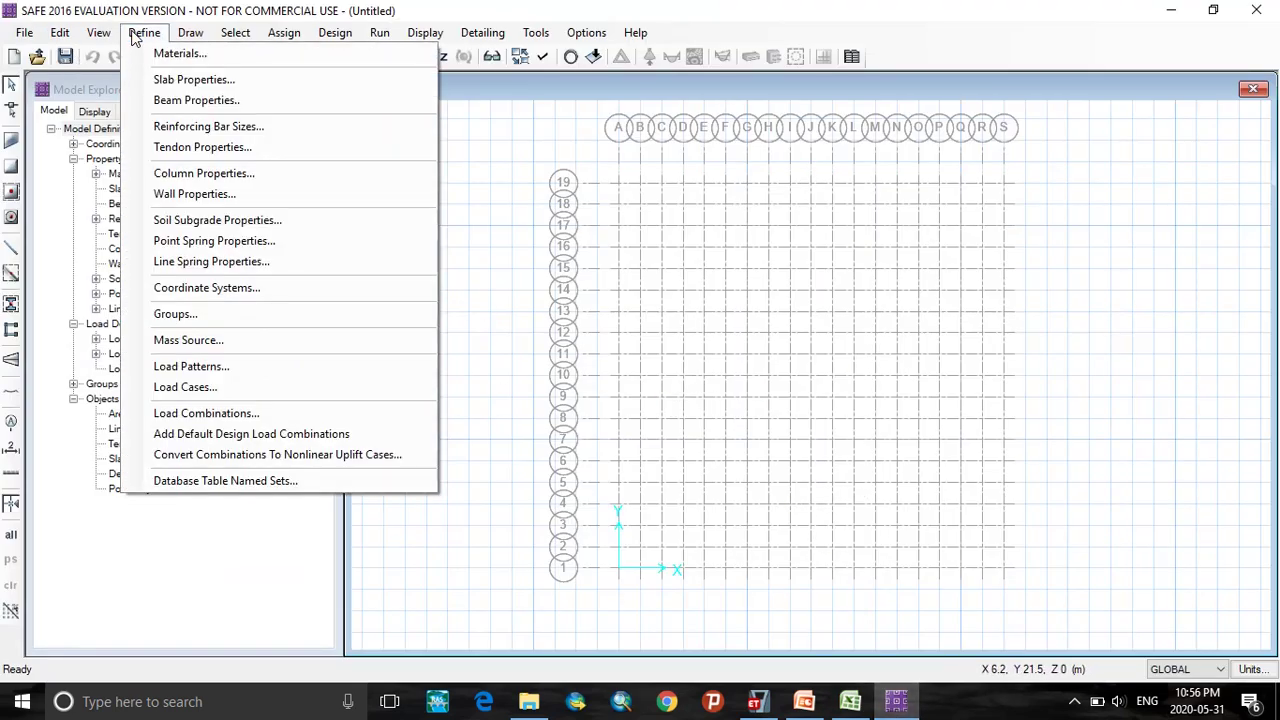
{"action": "left_click", "coordinate": [185, 54]}
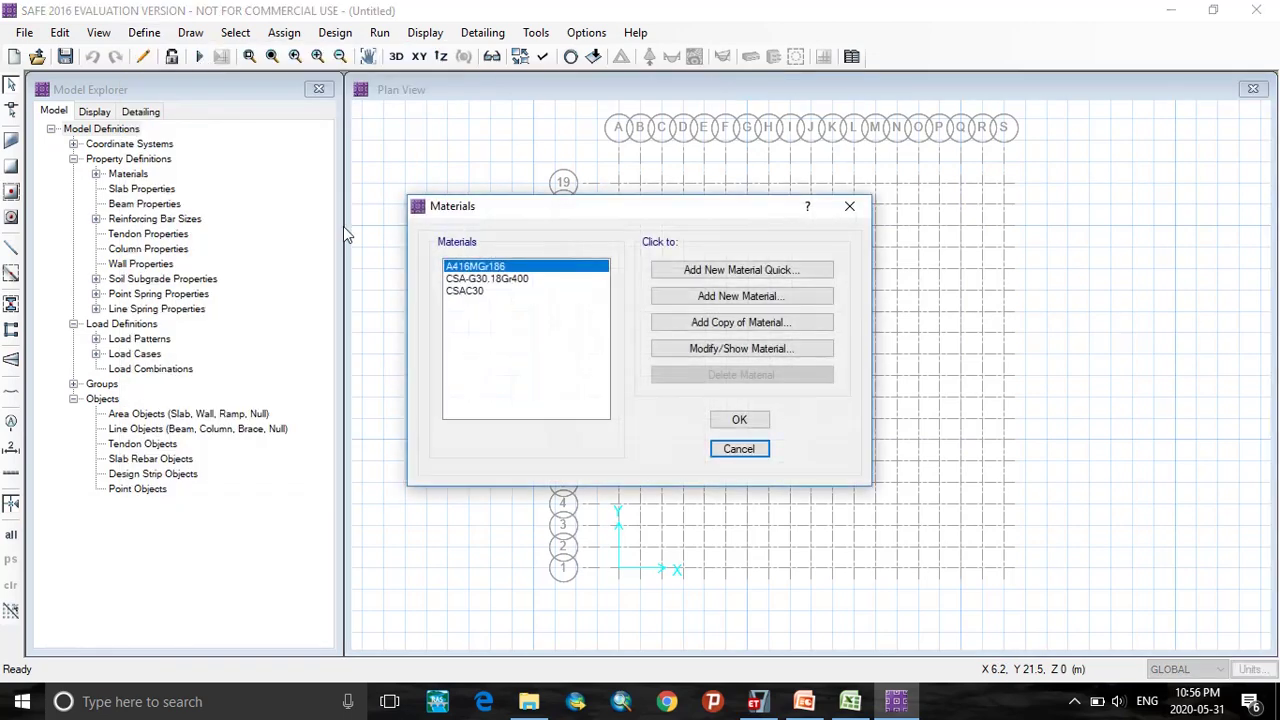
{"action": "left_click", "coordinate": [712, 297]}
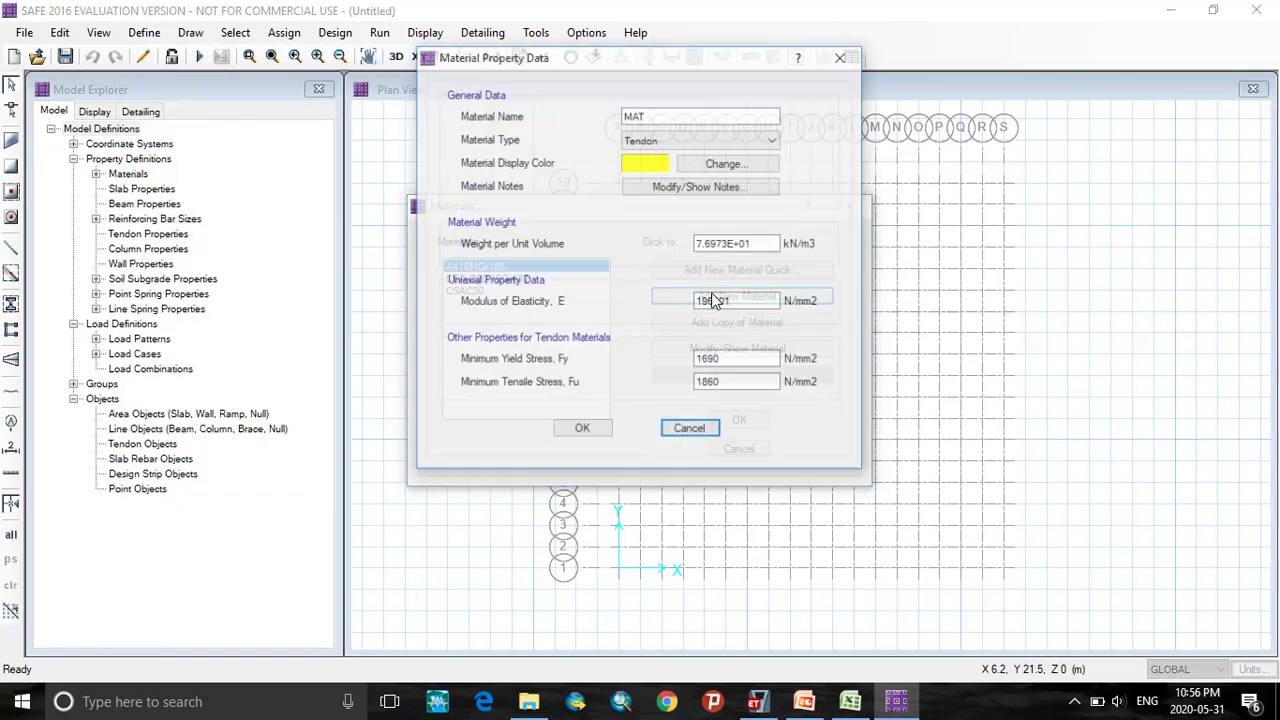
{"action": "left_click_drag", "start_coordinate": [647, 114], "coordinate": [633, 114]}
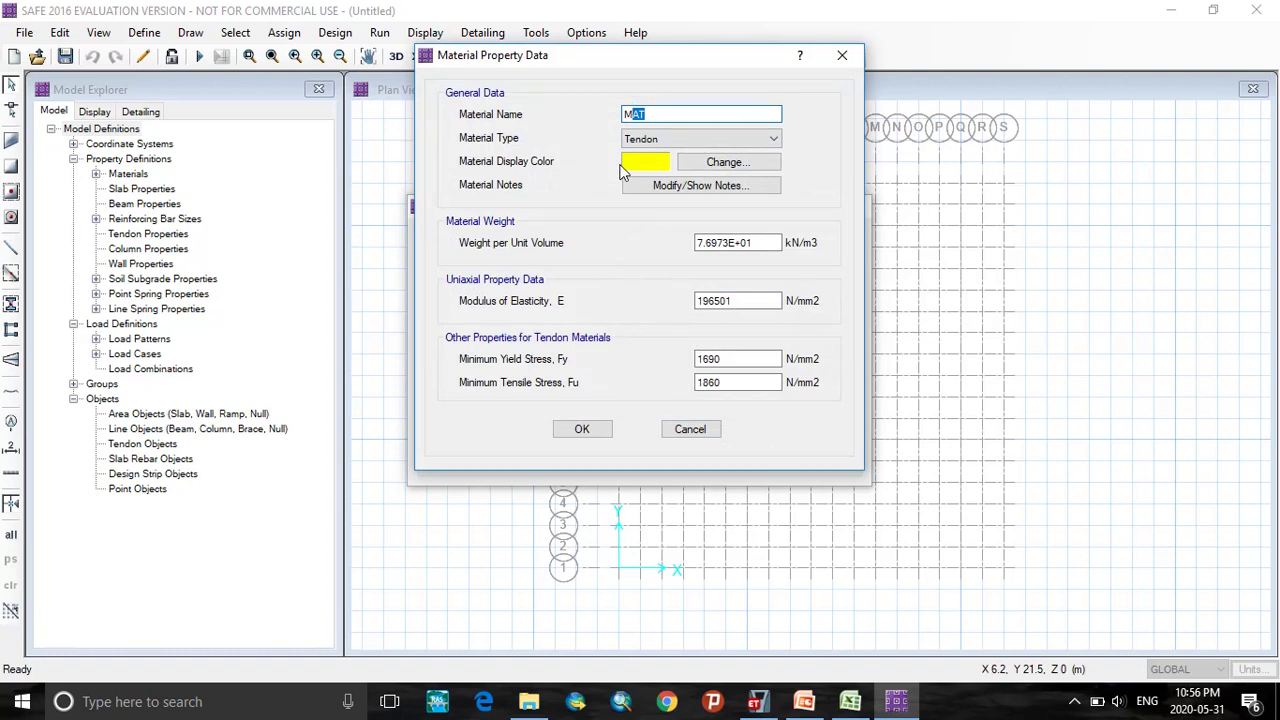
{"action": "left_click", "coordinate": [701, 133]}
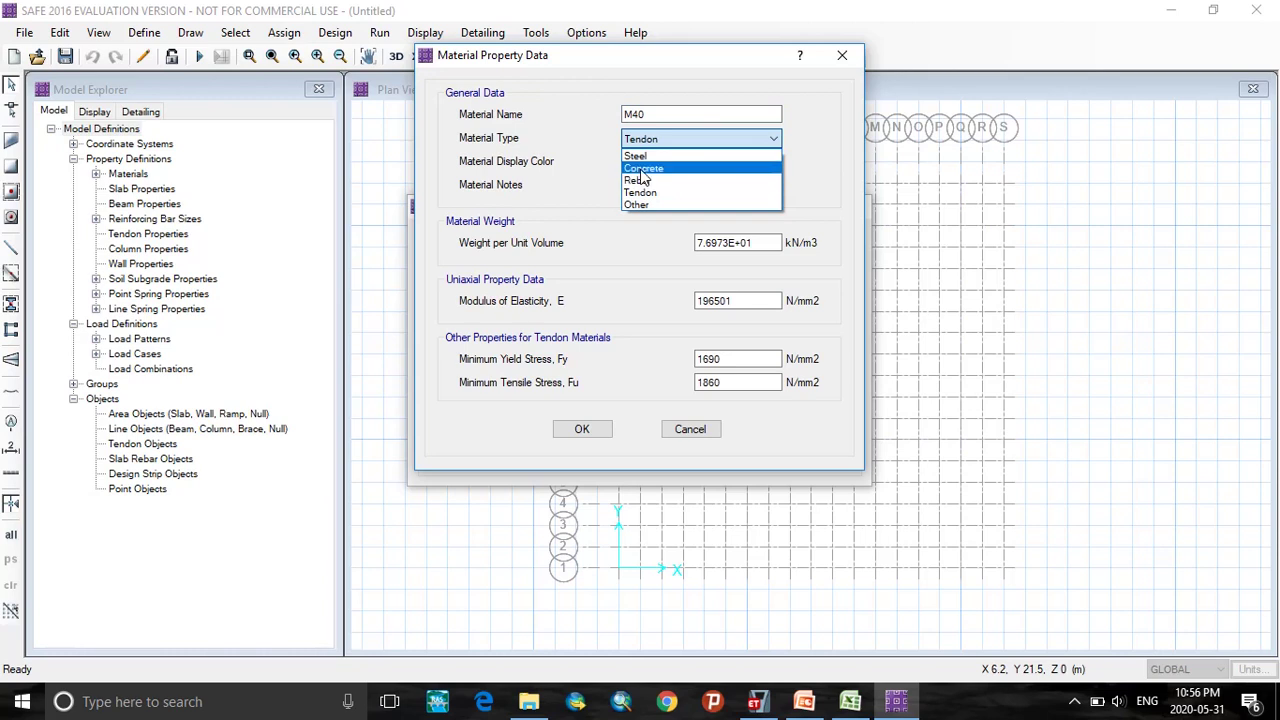
{"action": "left_click", "coordinate": [640, 168]}
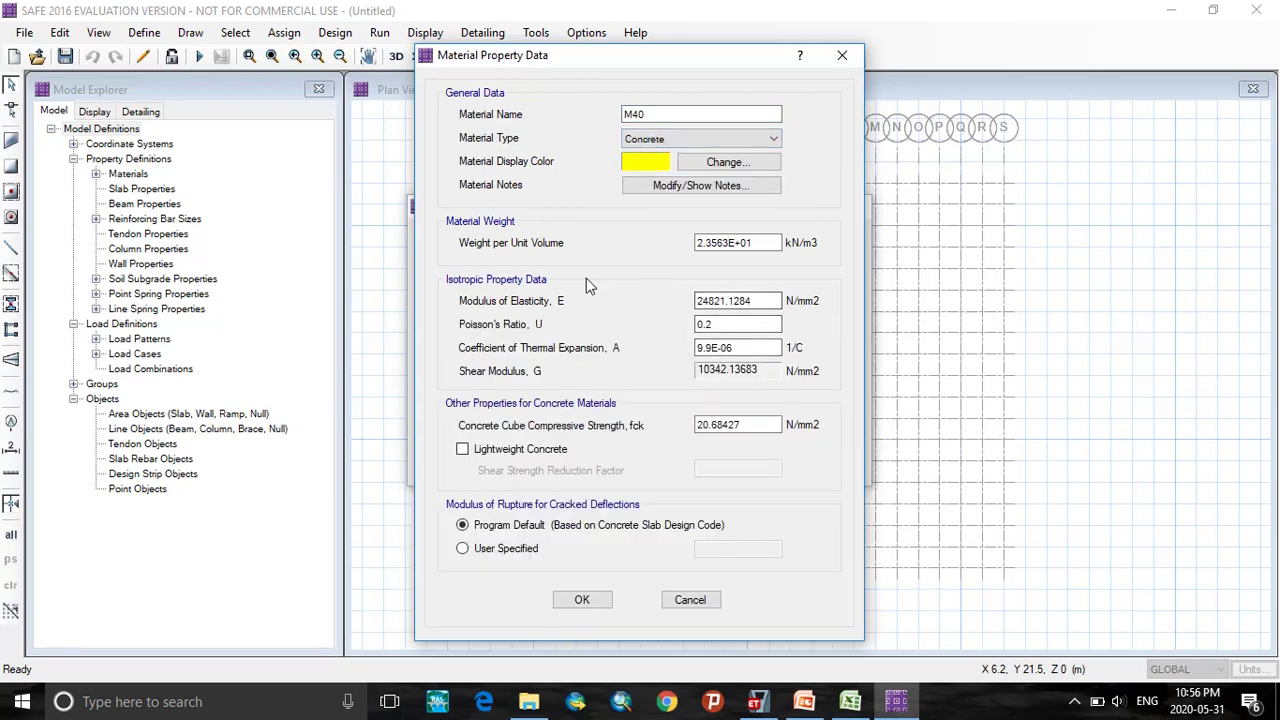
Step: Give M40 unit weight 25, E 31, thermal coefficient 0.000005 and fck 40 N/mm2, and save it
{"action": "left_click", "coordinate": [739, 241]}
{"action": "left_click_drag", "start_coordinate": [757, 242], "coordinate": [691, 242]}
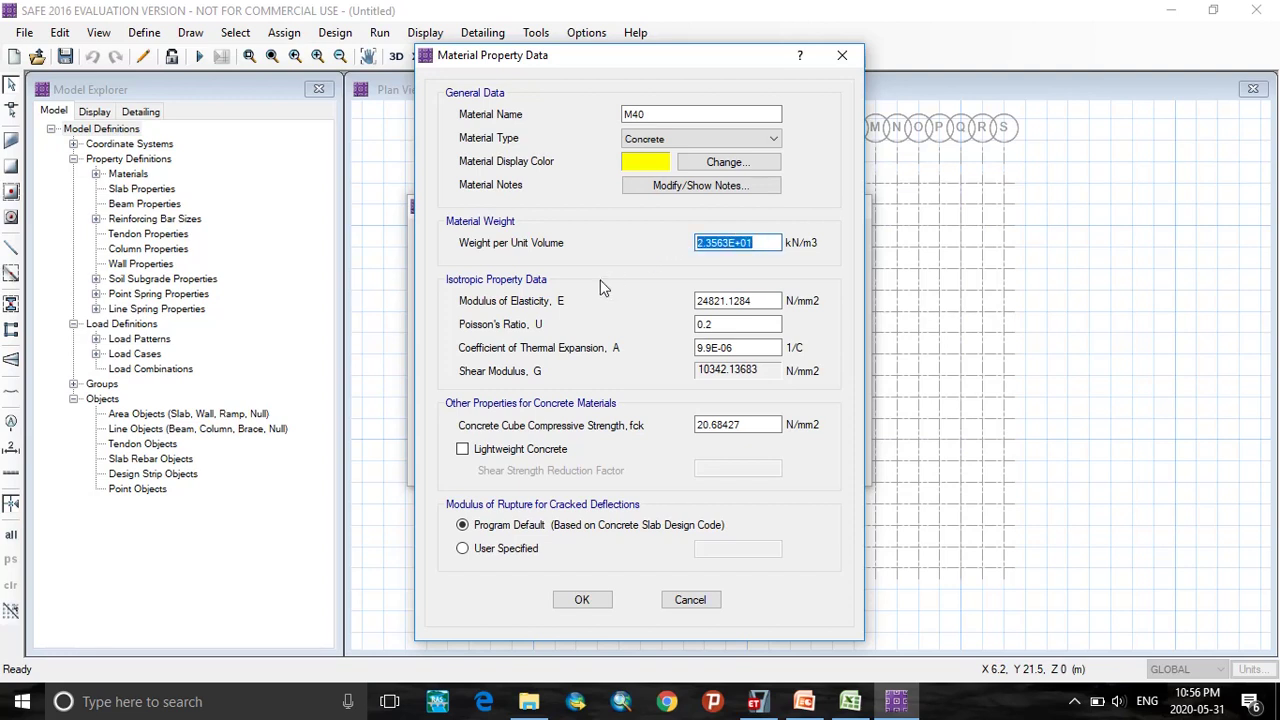
{"action": "type", "text": "25"}
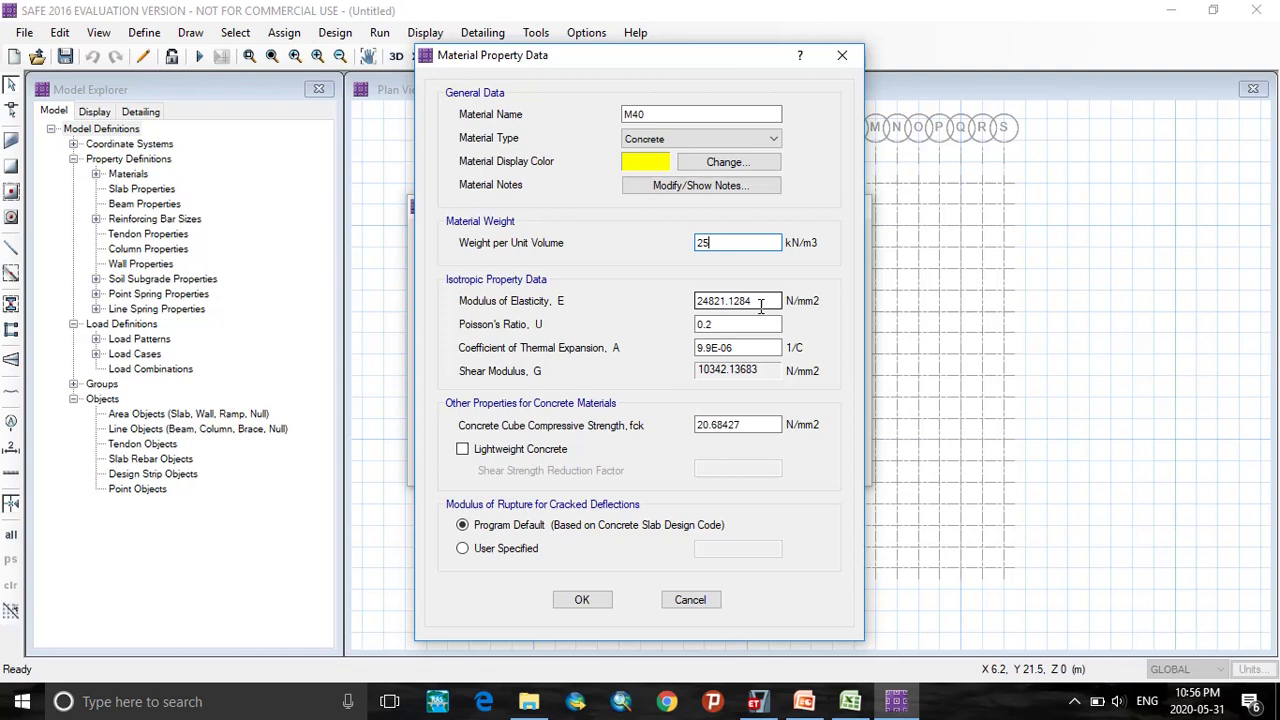
{"action": "left_click_drag", "start_coordinate": [778, 301], "coordinate": [642, 289]}
{"action": "type", "text": "31"}
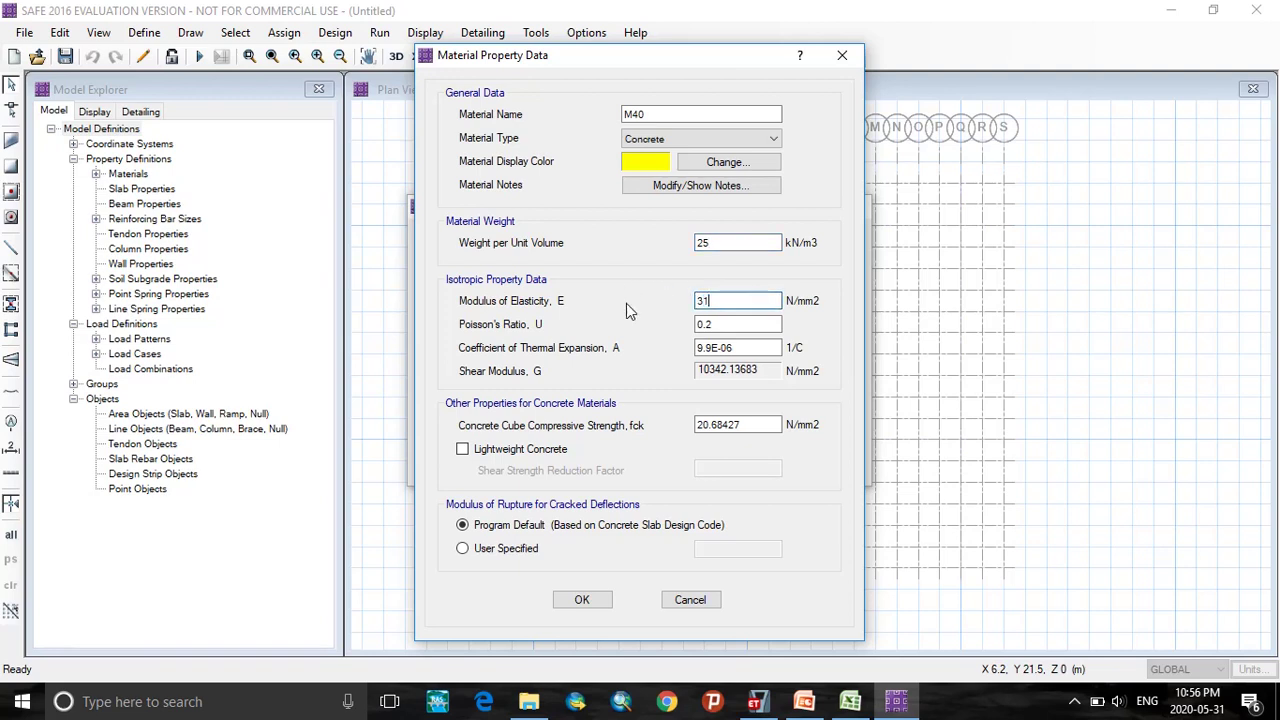
{"action": "left_click", "coordinate": [737, 349]}
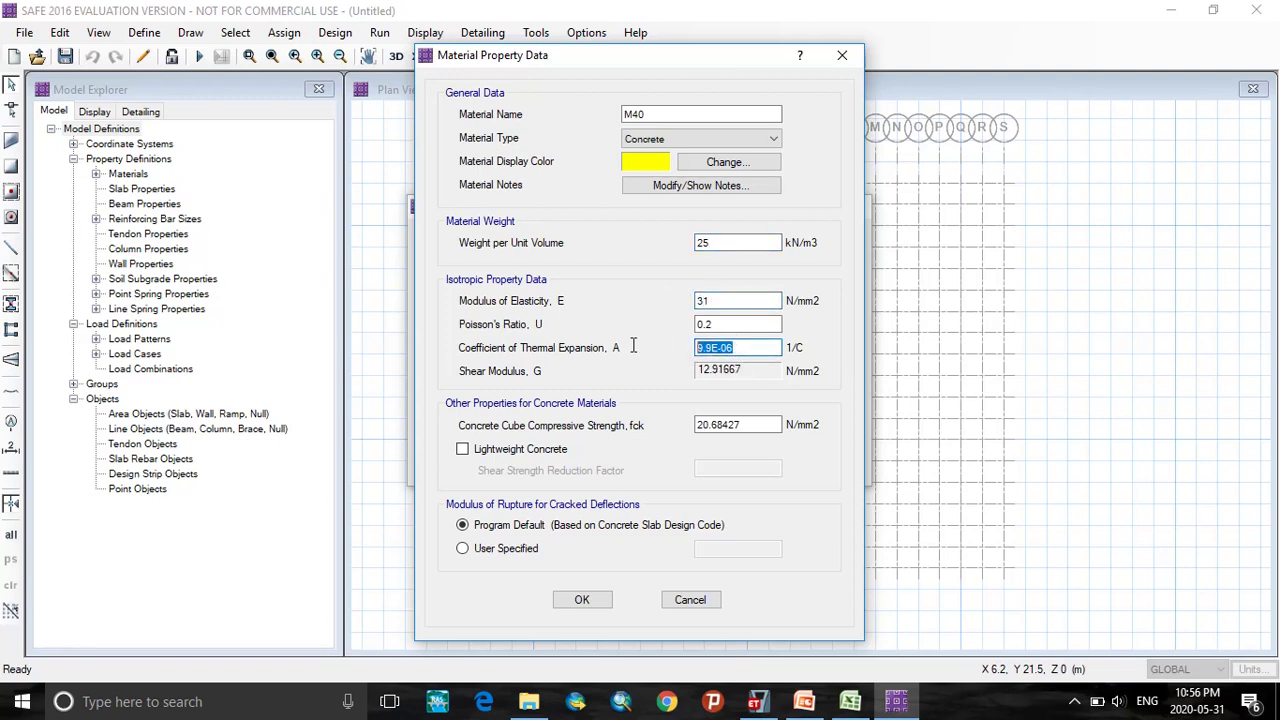
{"action": "type", "text": "0.000005"}
{"action": "left_click_drag", "start_coordinate": [748, 431], "coordinate": [613, 428]}
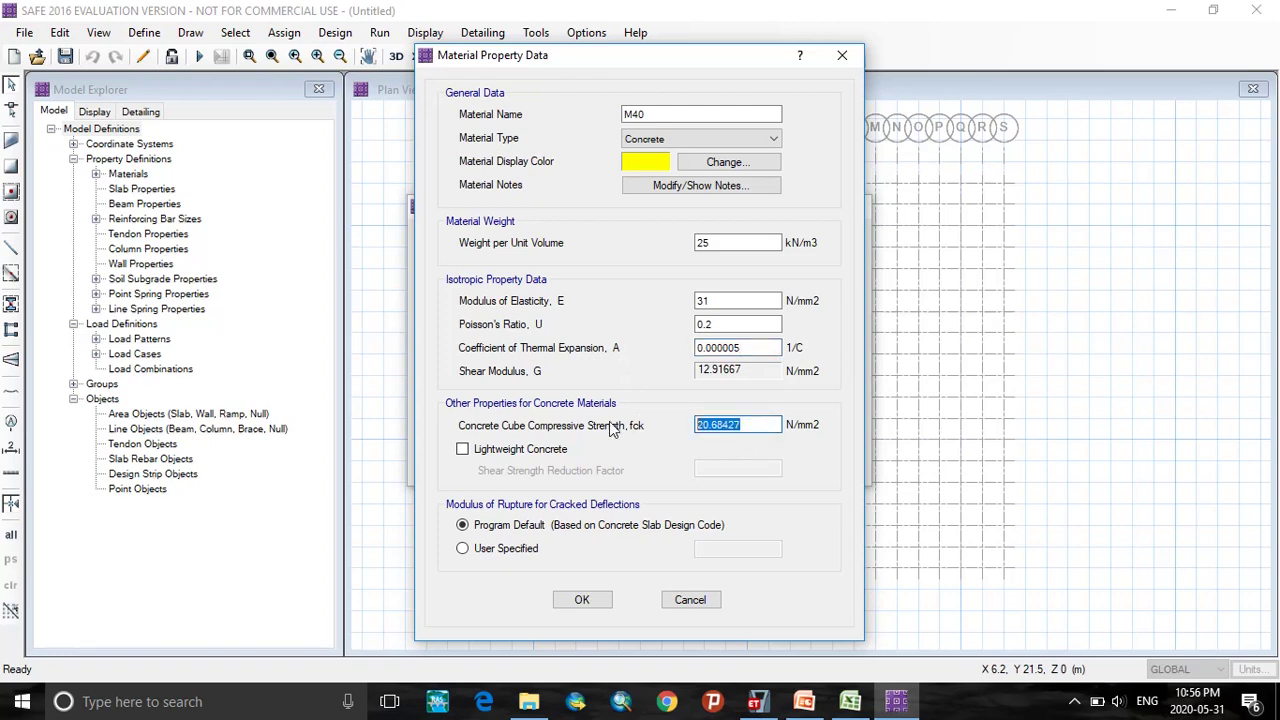
{"action": "type", "text": "40"}
{"action": "left_click", "coordinate": [580, 604]}
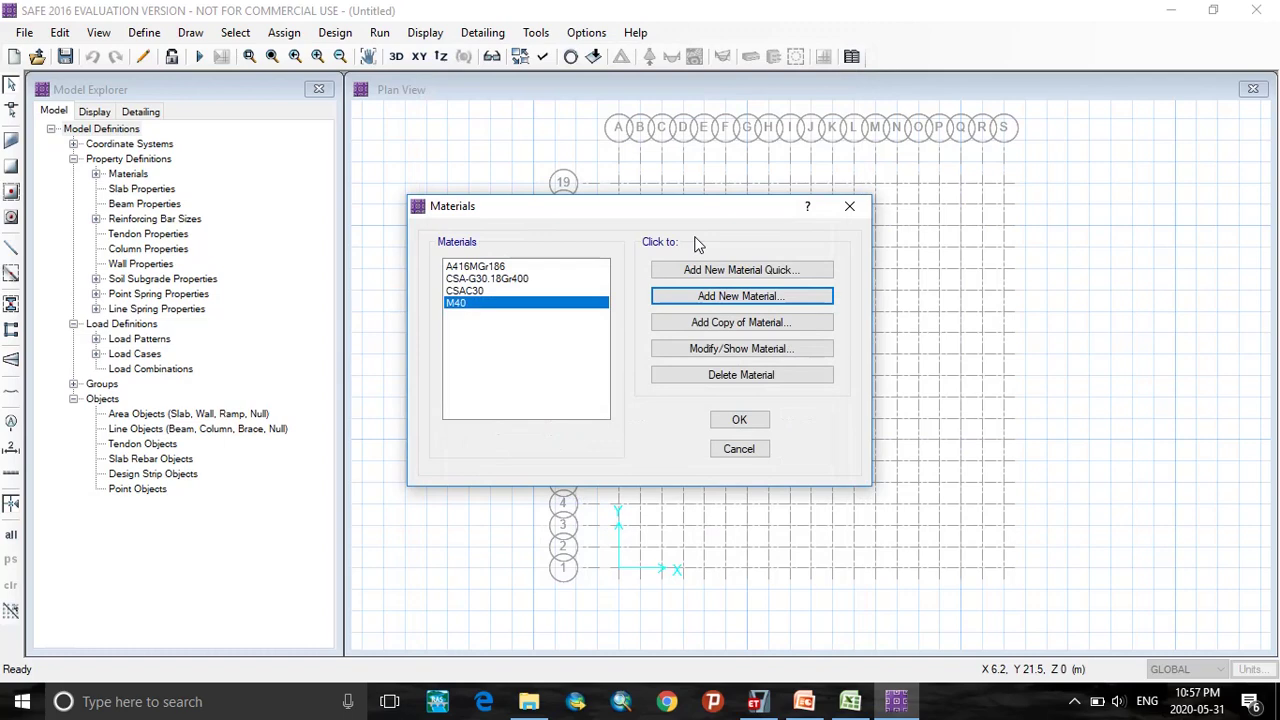
Step: Start a new material named HYSD500 with material type Rebar
{"action": "left_click", "coordinate": [731, 296]}
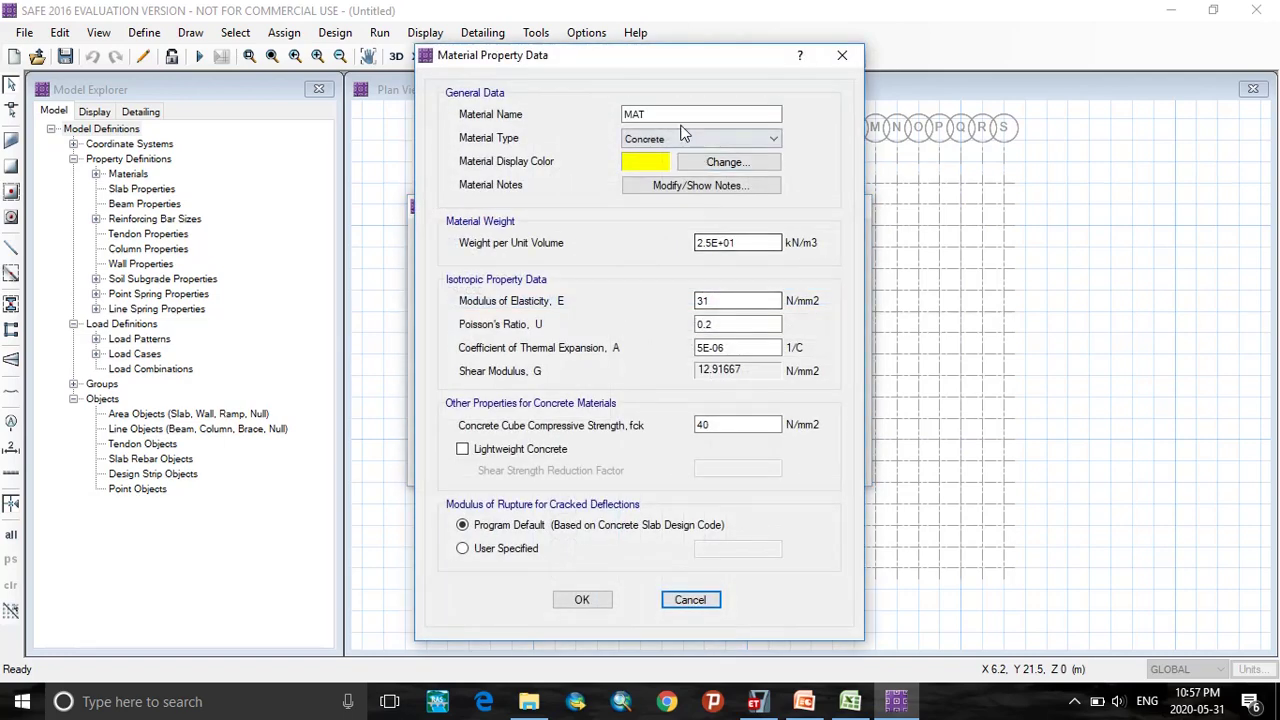
{"action": "left_click", "coordinate": [636, 114]}
{"action": "left_click_drag", "start_coordinate": [657, 114], "coordinate": [597, 113]}
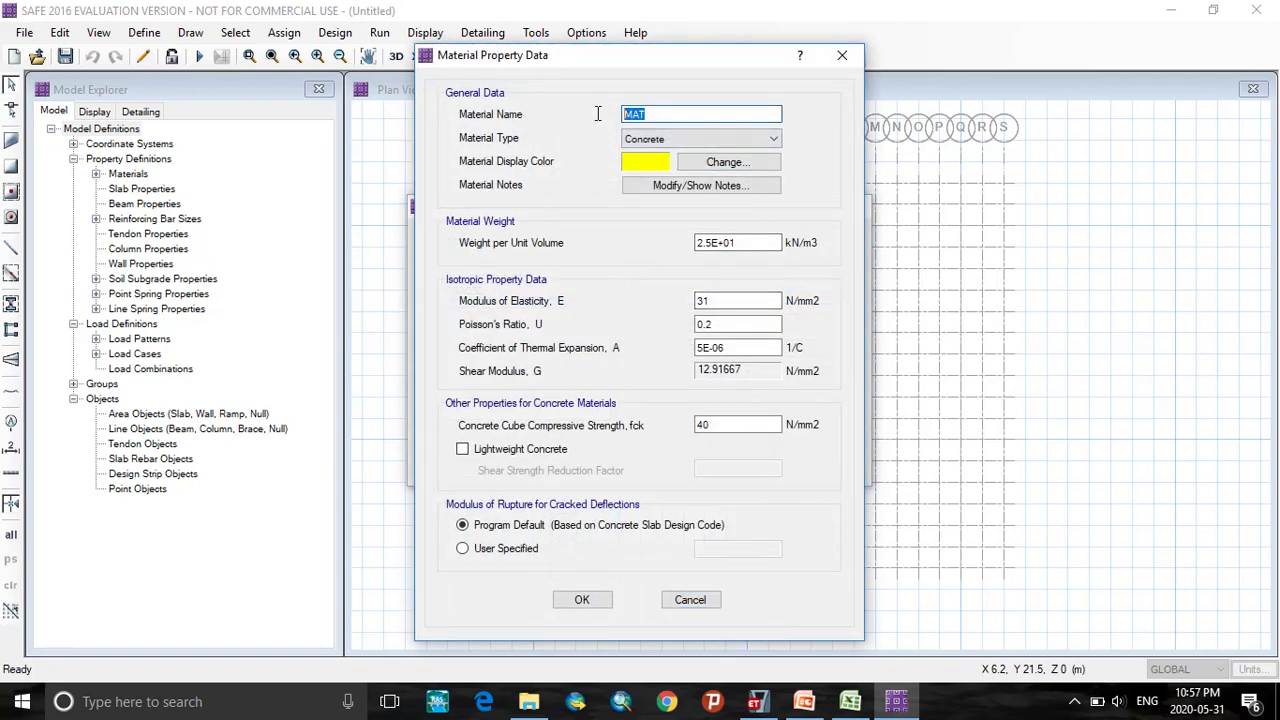
{"action": "type", "text": "HYSD5000"}
{"action": "left_click", "coordinate": [685, 141]}
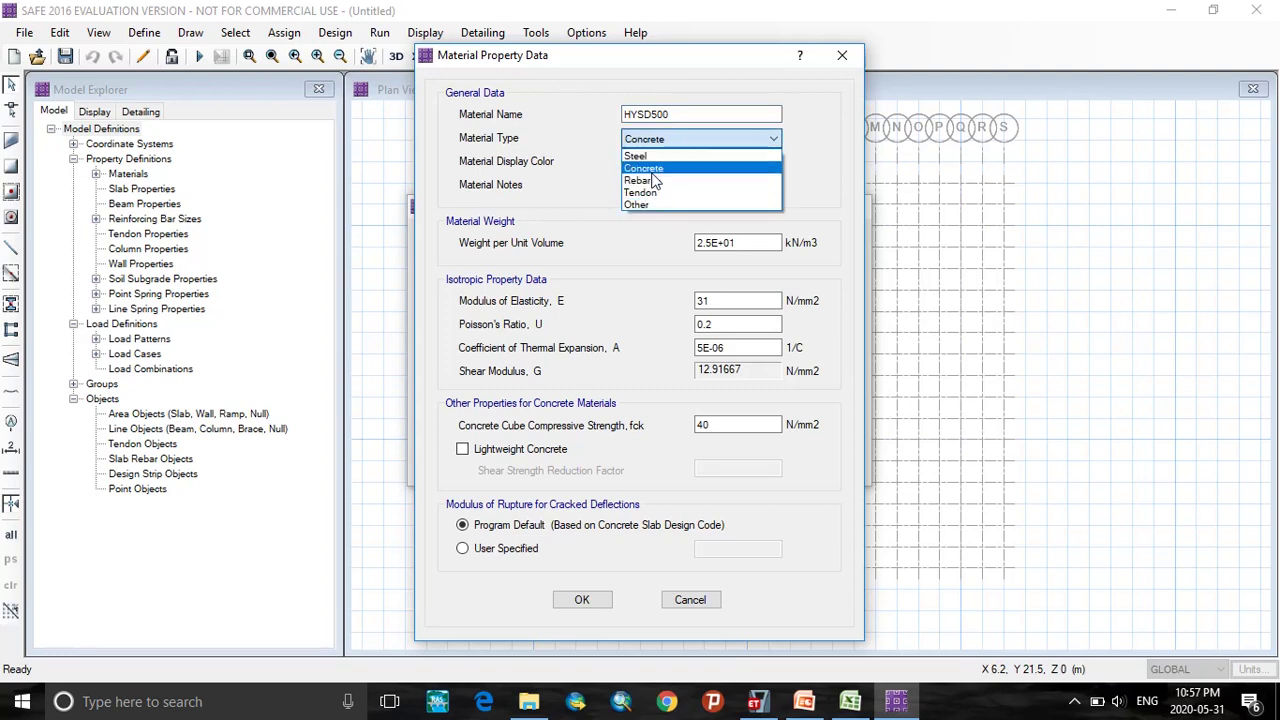
{"action": "left_click", "coordinate": [652, 180]}
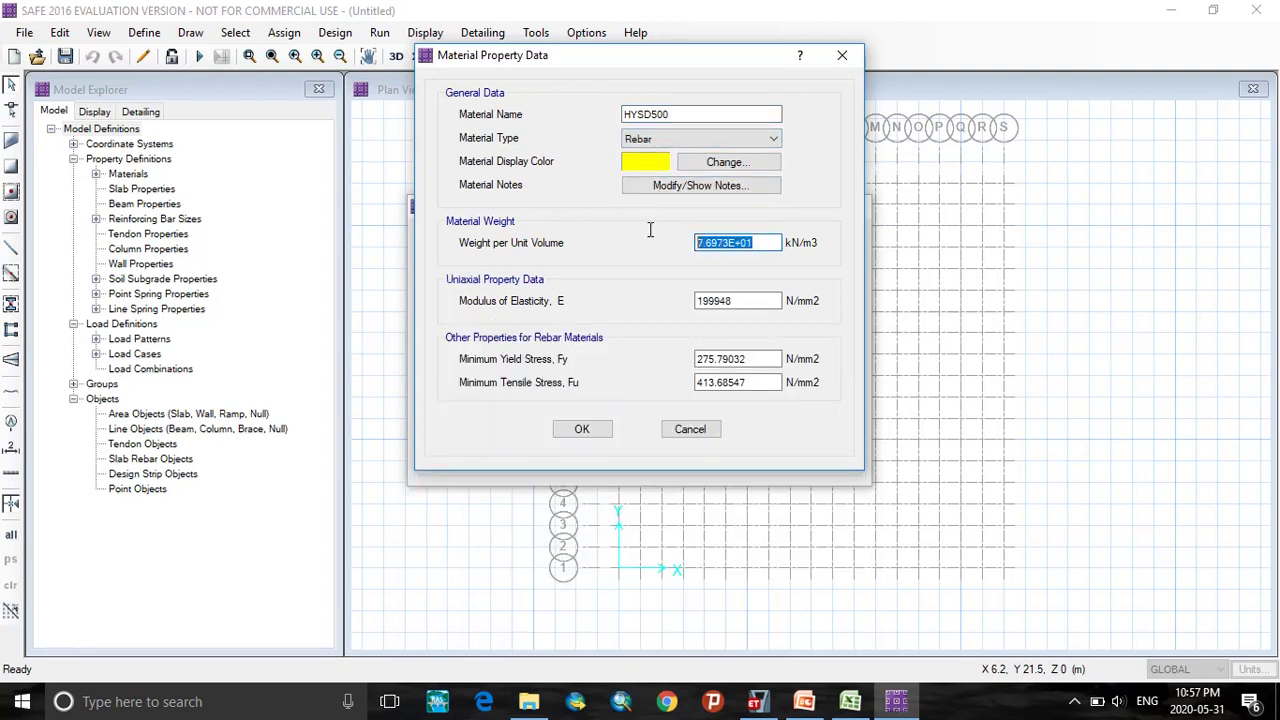
Step: Give HYSD500 weight 77, E 200000, Fy 500 and Fu 545 N/mm2, and save it
{"action": "type", "text": "77"}
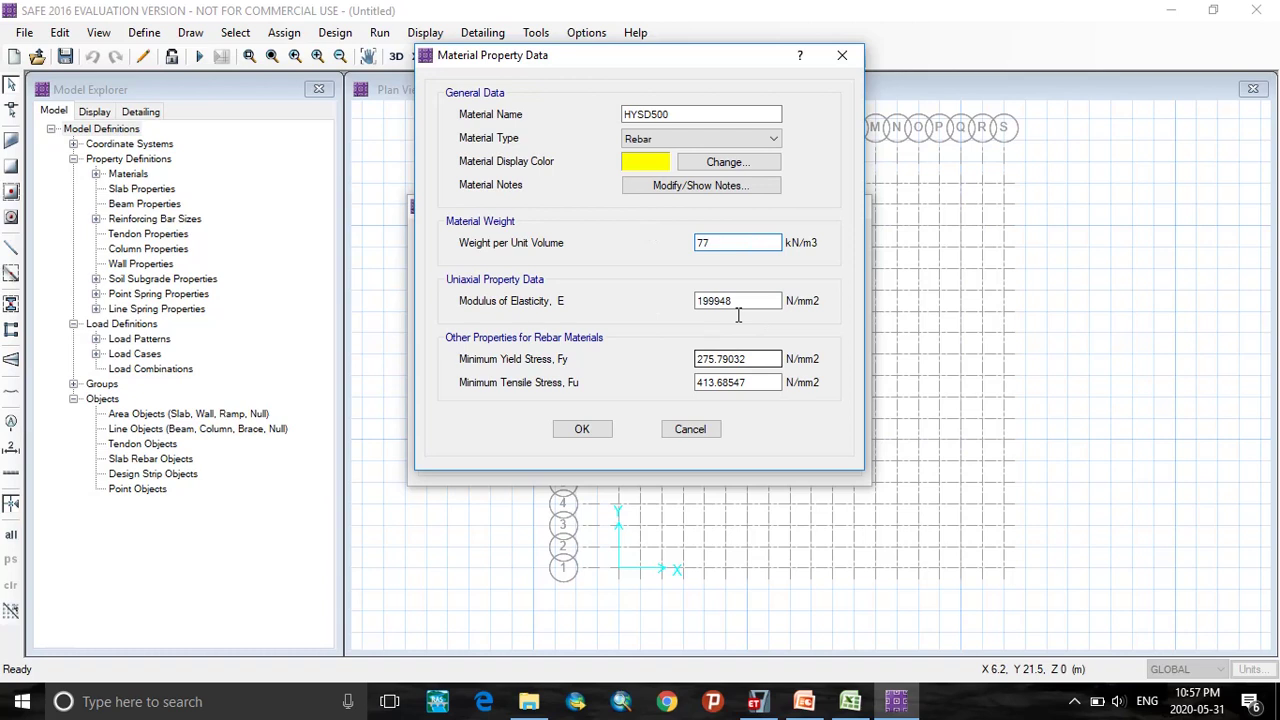
{"action": "key", "text": "Tab"}
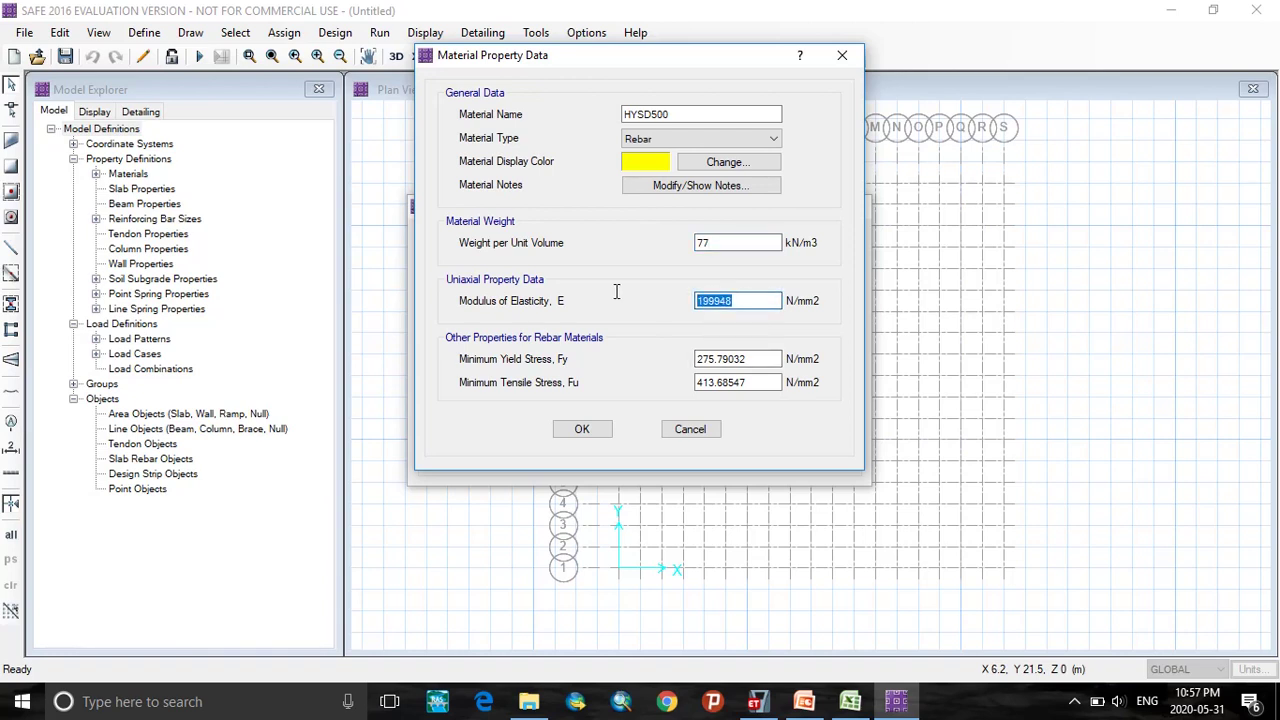
{"action": "type", "text": "200000"}
{"action": "key", "text": "Tab"}
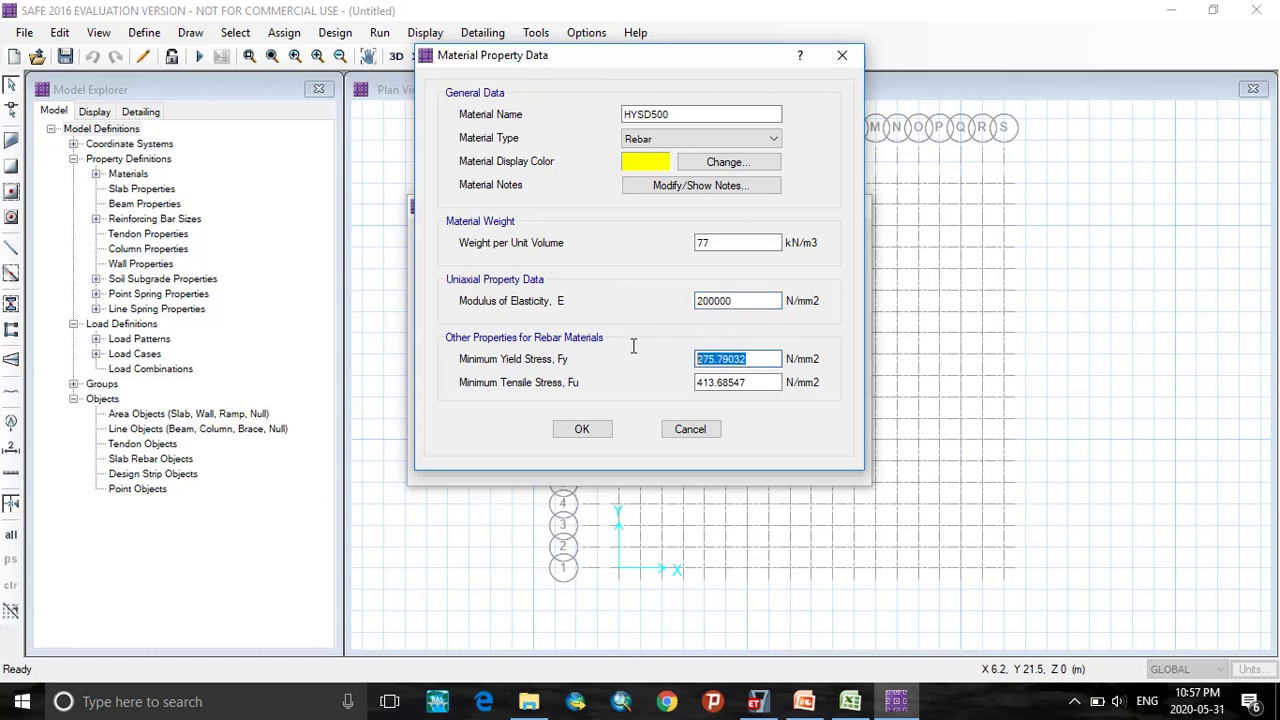
{"action": "type", "text": "500"}
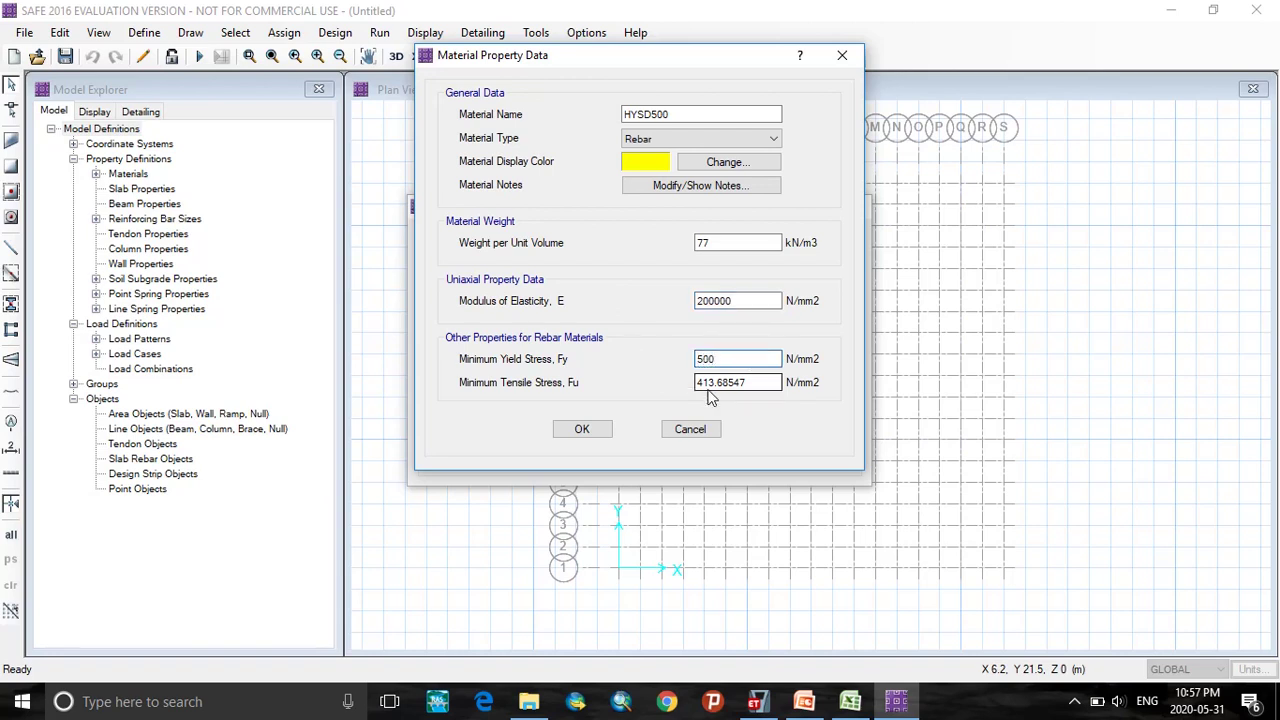
{"action": "key", "text": "Tab"}
{"action": "type", "text": "545"}
{"action": "left_click", "coordinate": [585, 433]}
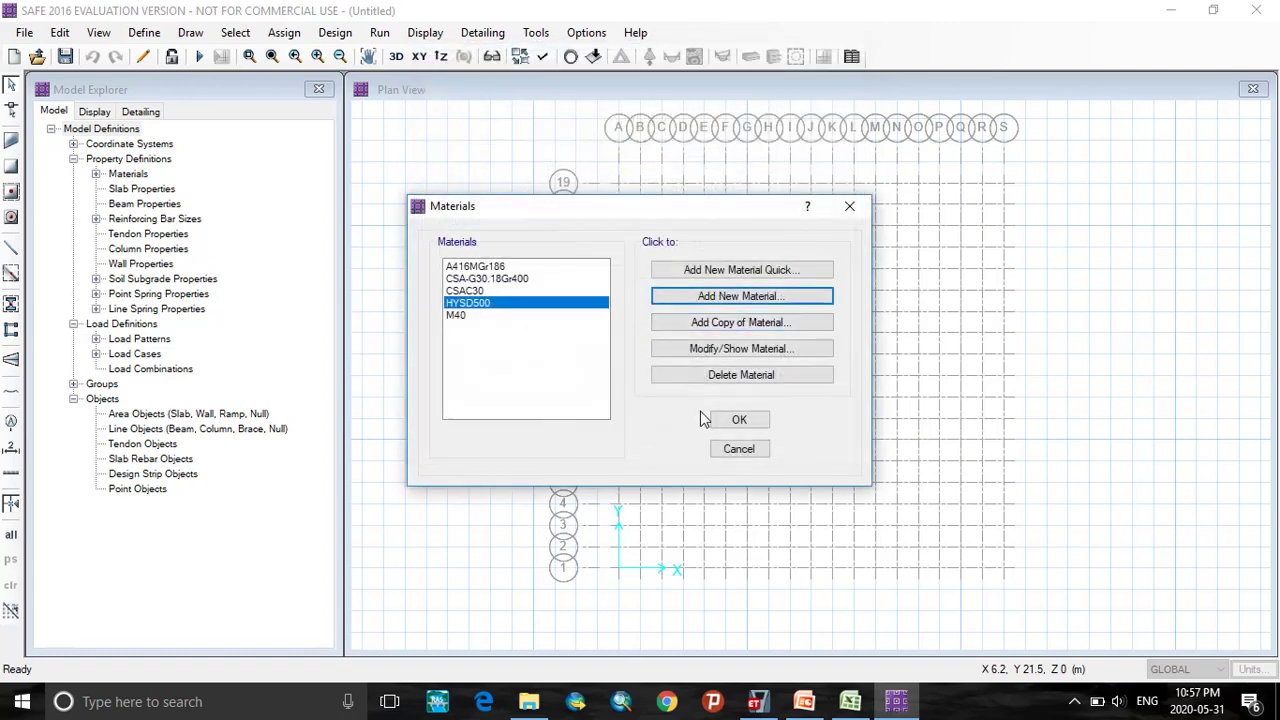
{"action": "left_click", "coordinate": [739, 421]}
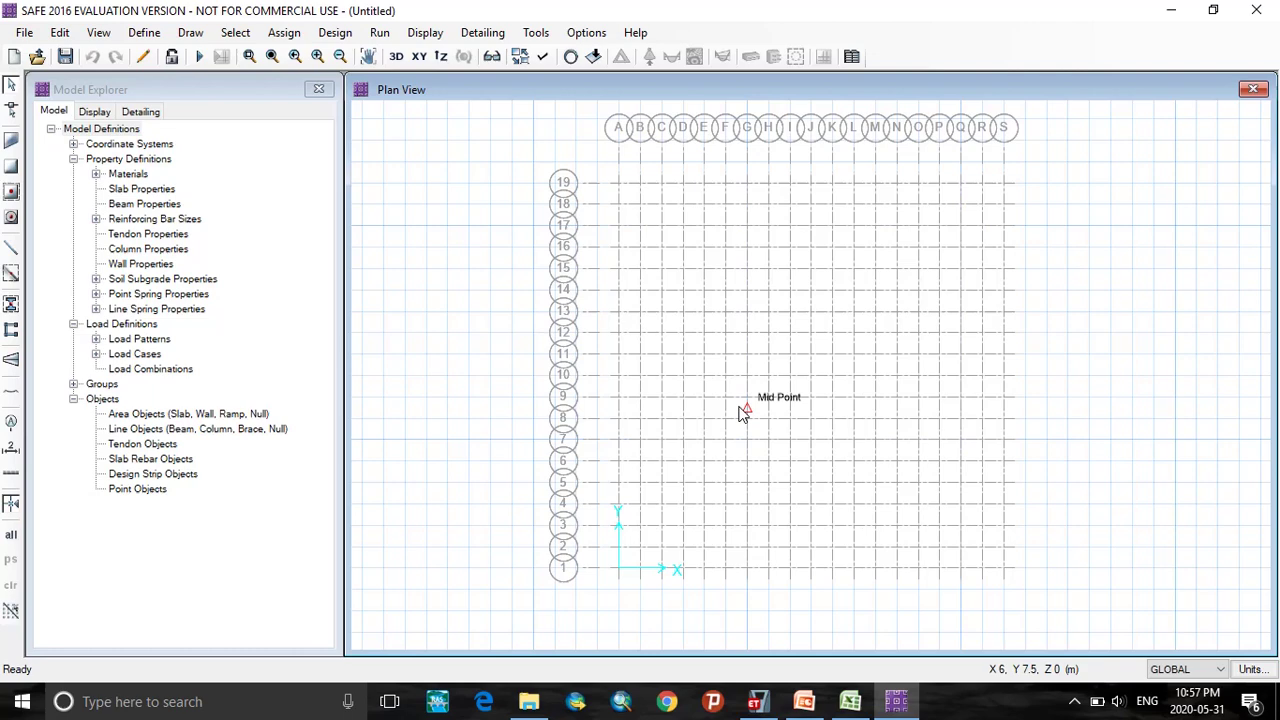
Step: Add a new slab property named MAT FOUNDATION using M40 concrete
{"action": "left_click", "coordinate": [145, 32]}
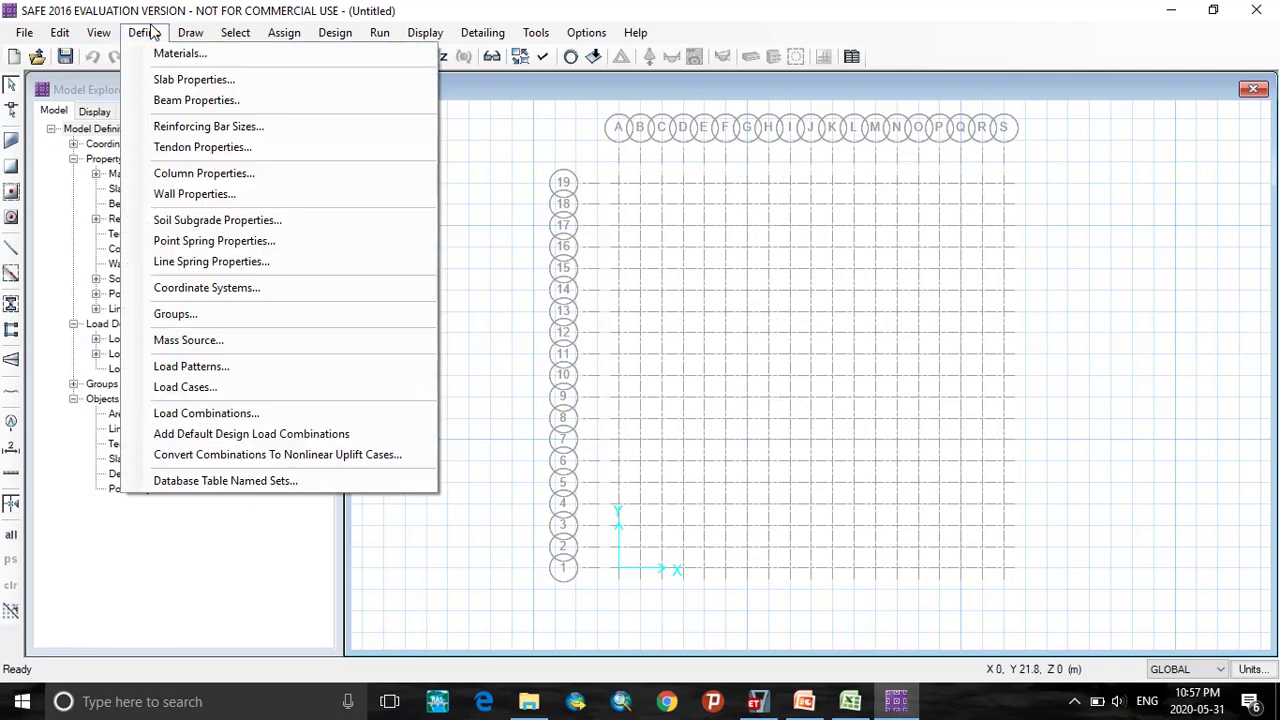
{"action": "left_click", "coordinate": [175, 80]}
{"action": "left_click", "coordinate": [751, 286]}
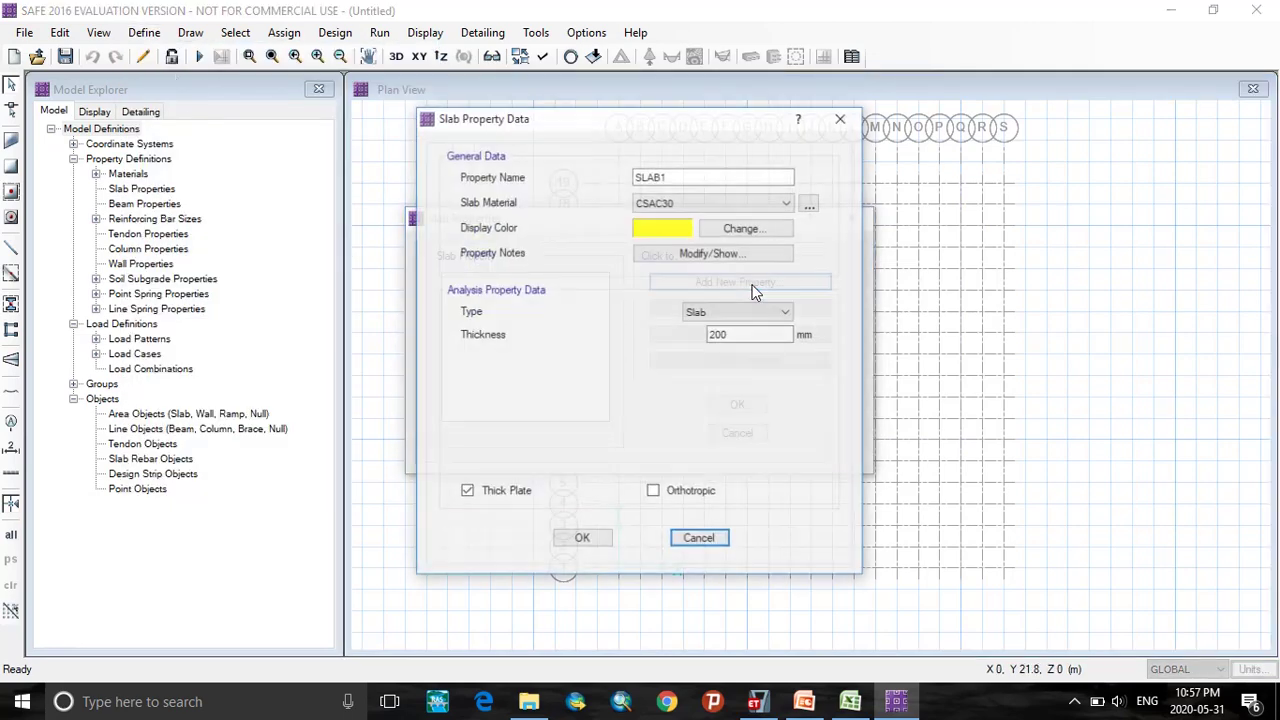
{"action": "left_click_drag", "start_coordinate": [684, 175], "coordinate": [609, 162]}
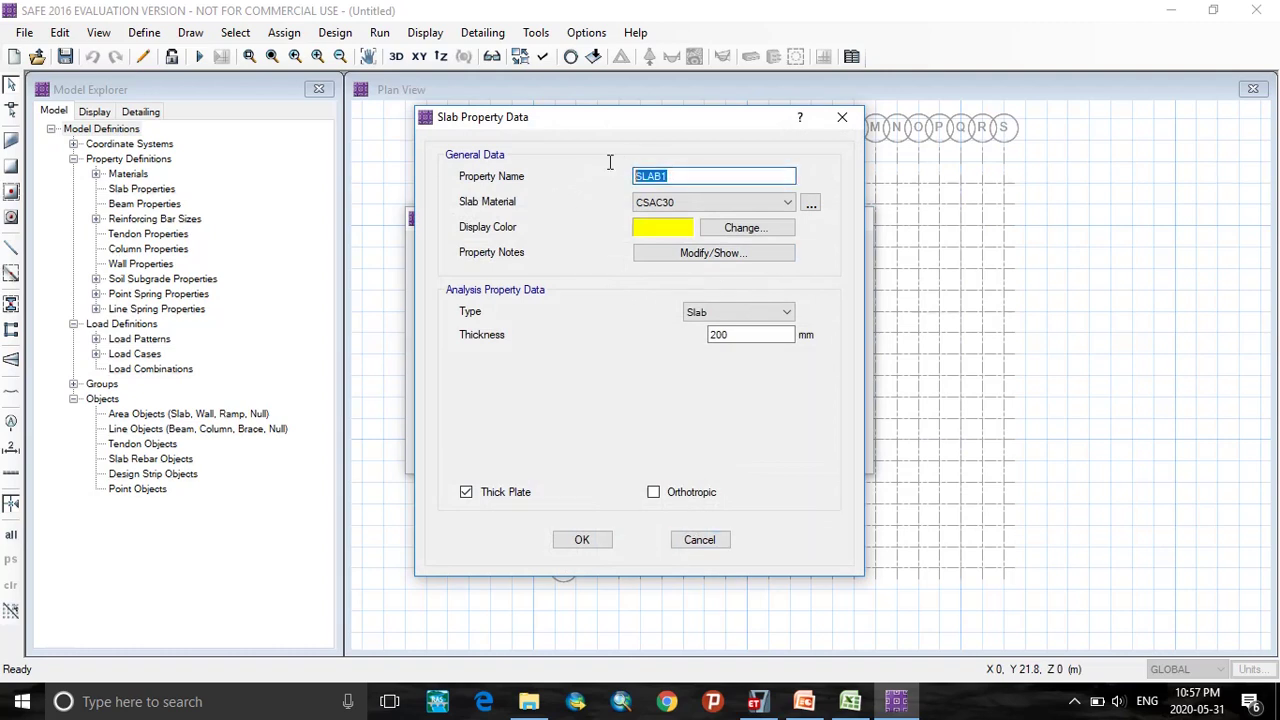
{"action": "left_click", "coordinate": [744, 202]}
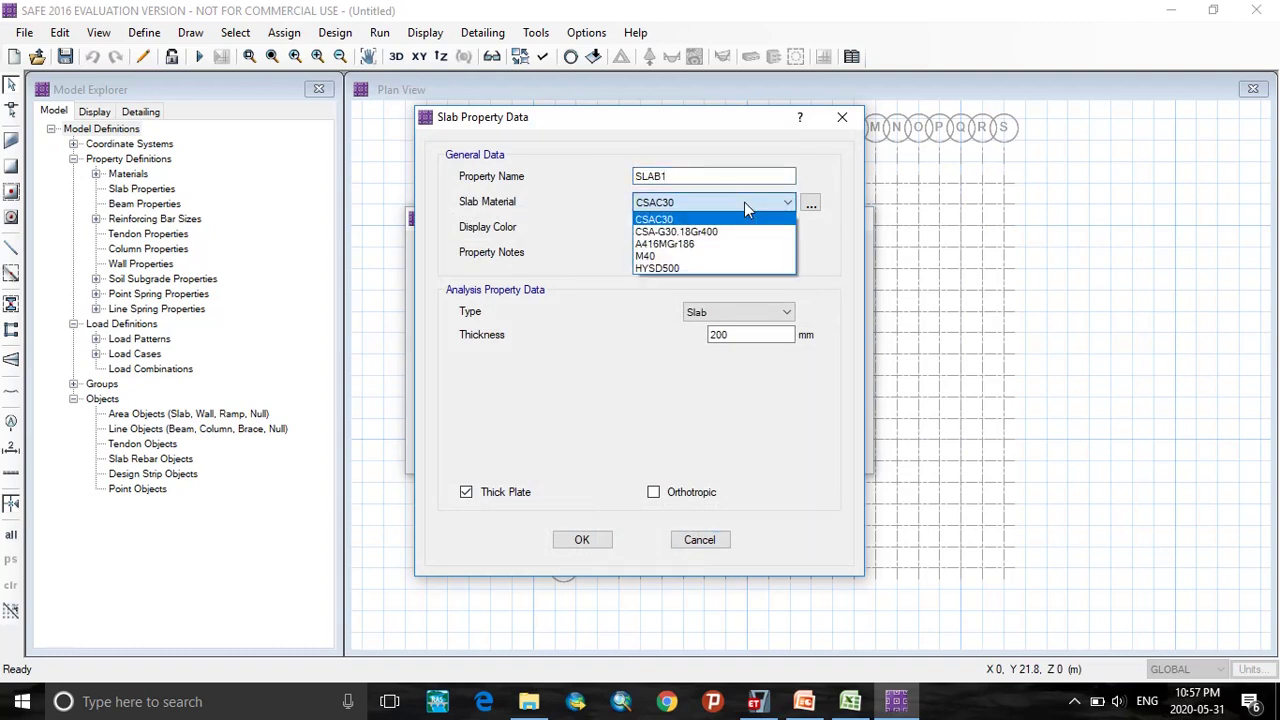
{"action": "left_click", "coordinate": [660, 256]}
{"action": "left_click_drag", "start_coordinate": [751, 176], "coordinate": [650, 172]}
{"action": "left_click", "coordinate": [678, 174]}
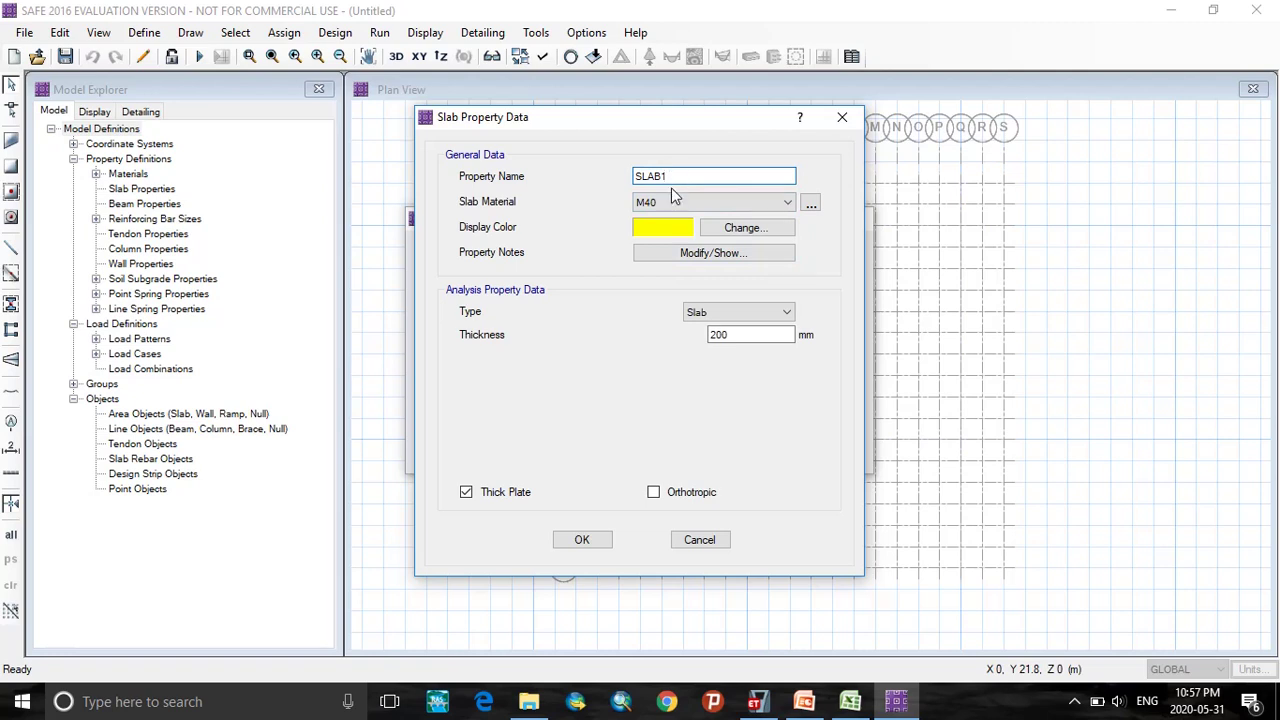
{"action": "left_click_drag", "start_coordinate": [672, 176], "coordinate": [596, 181]}
{"action": "type", "text": "MAT FOUNDATION"}
Step: Set the MAT FOUNDATION thickness to 1200 mm and confirm the property
{"action": "left_click_drag", "start_coordinate": [737, 336], "coordinate": [710, 342]}
{"action": "type", "text": "1"}
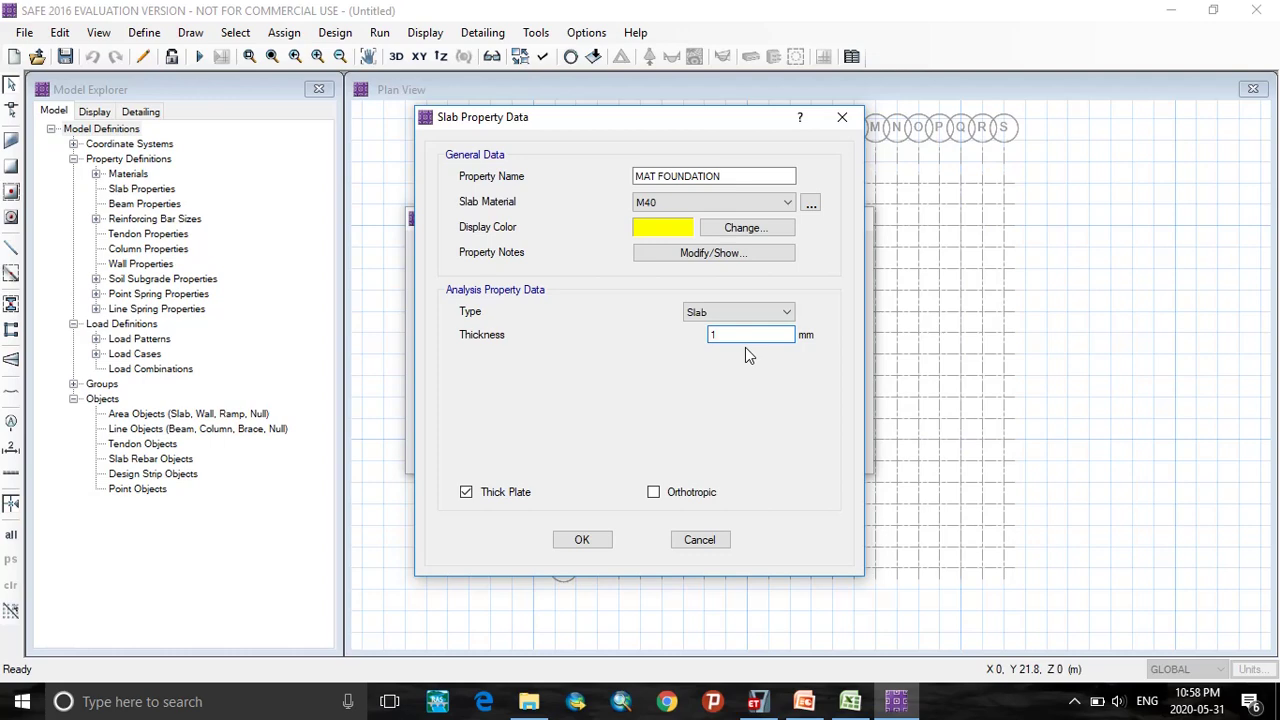
{"action": "type", "text": "200"}
{"action": "left_click", "coordinate": [582, 542]}
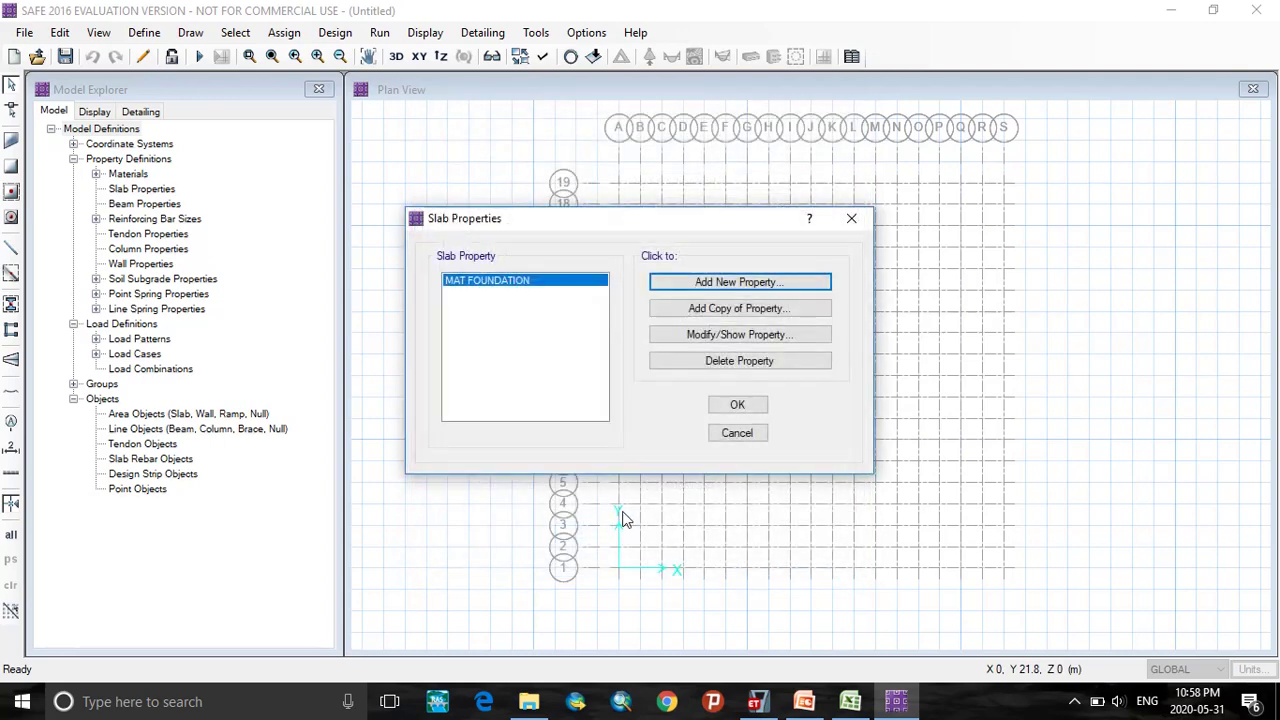
{"action": "left_click", "coordinate": [729, 405]}
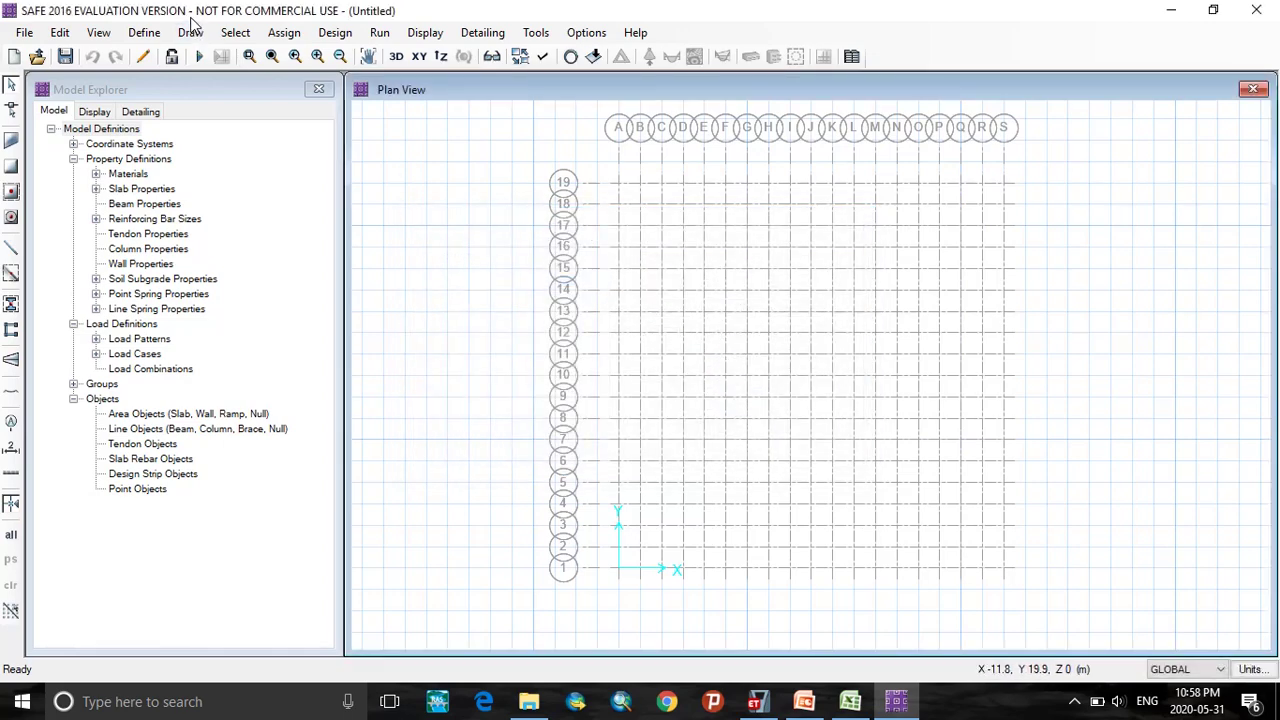
Step: Add column property COL1 in M40 concrete at 500 × 500 mm
{"action": "left_click", "coordinate": [144, 33]}
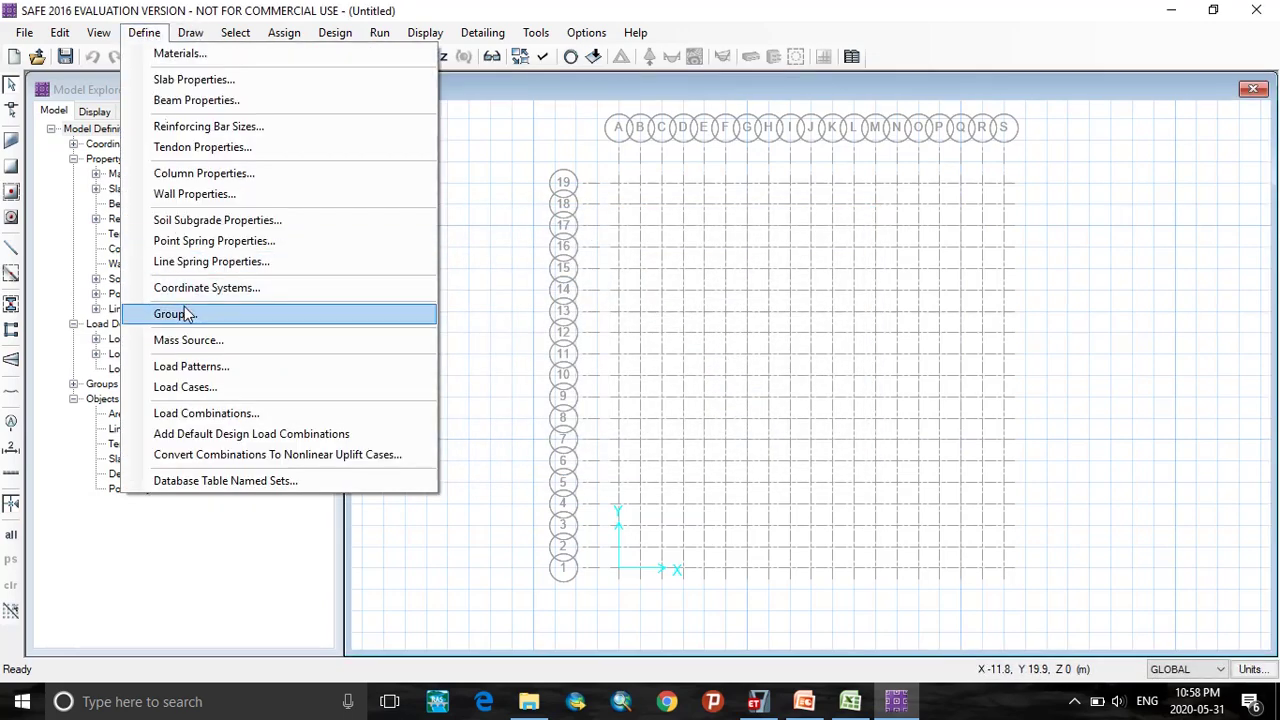
{"action": "left_click", "coordinate": [199, 174]}
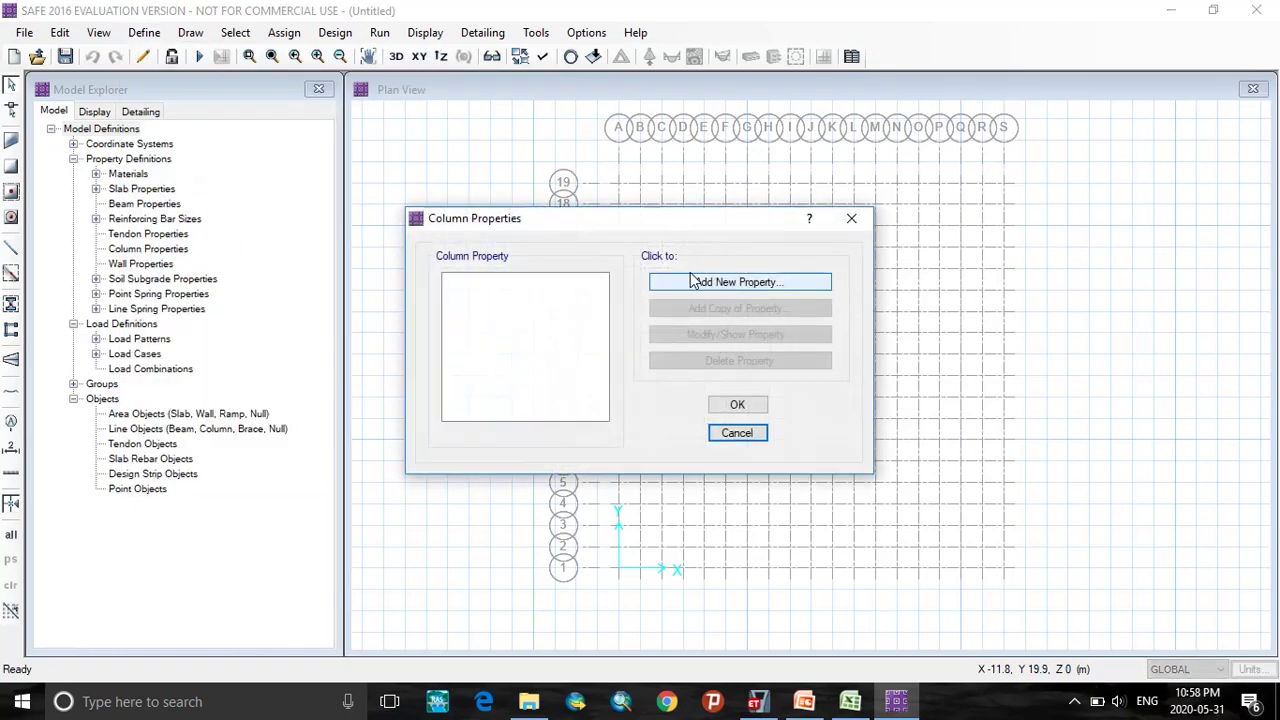
{"action": "left_click", "coordinate": [703, 287]}
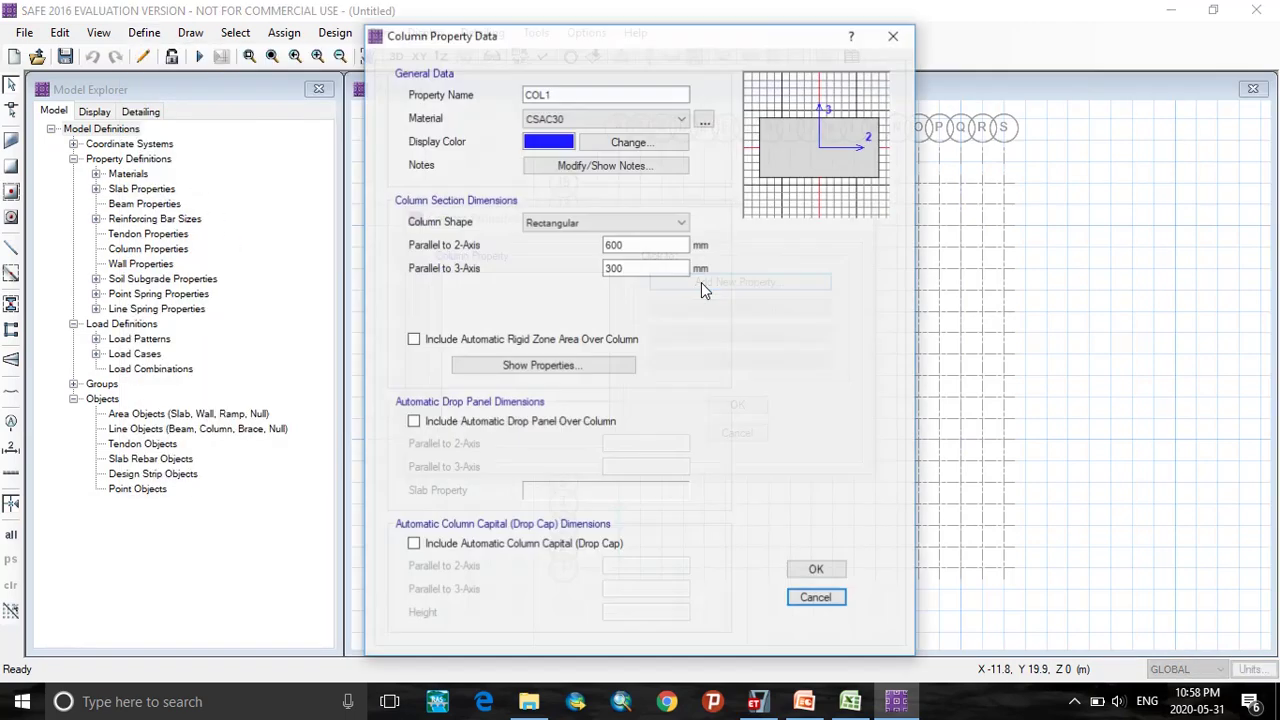
{"action": "left_click", "coordinate": [584, 117]}
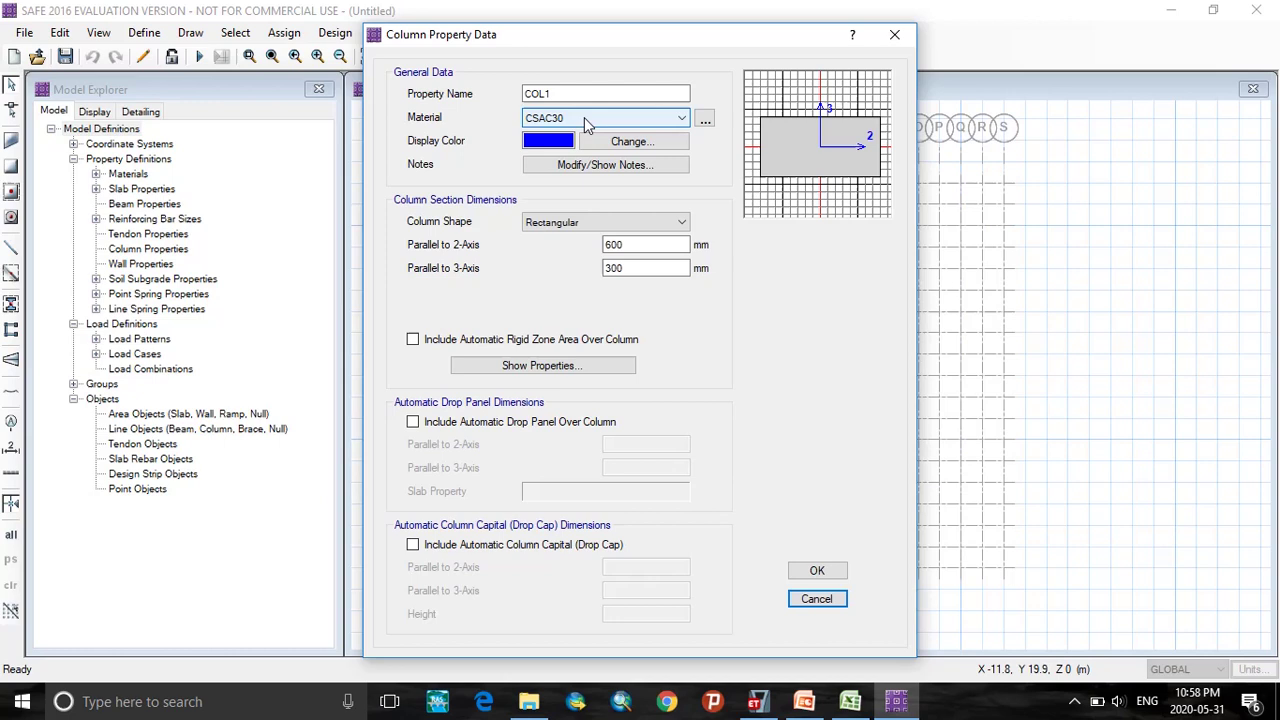
{"action": "left_click", "coordinate": [584, 117]}
{"action": "left_click", "coordinate": [560, 168]}
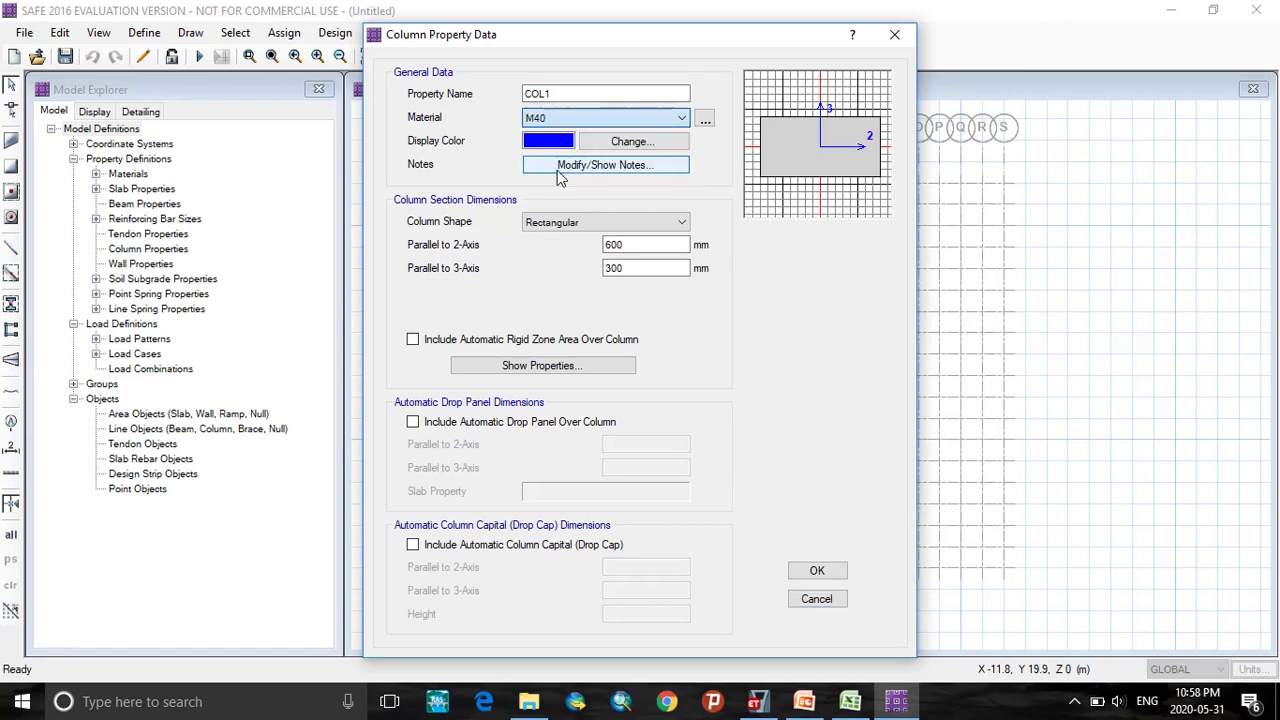
{"action": "double_click", "coordinate": [615, 245]}
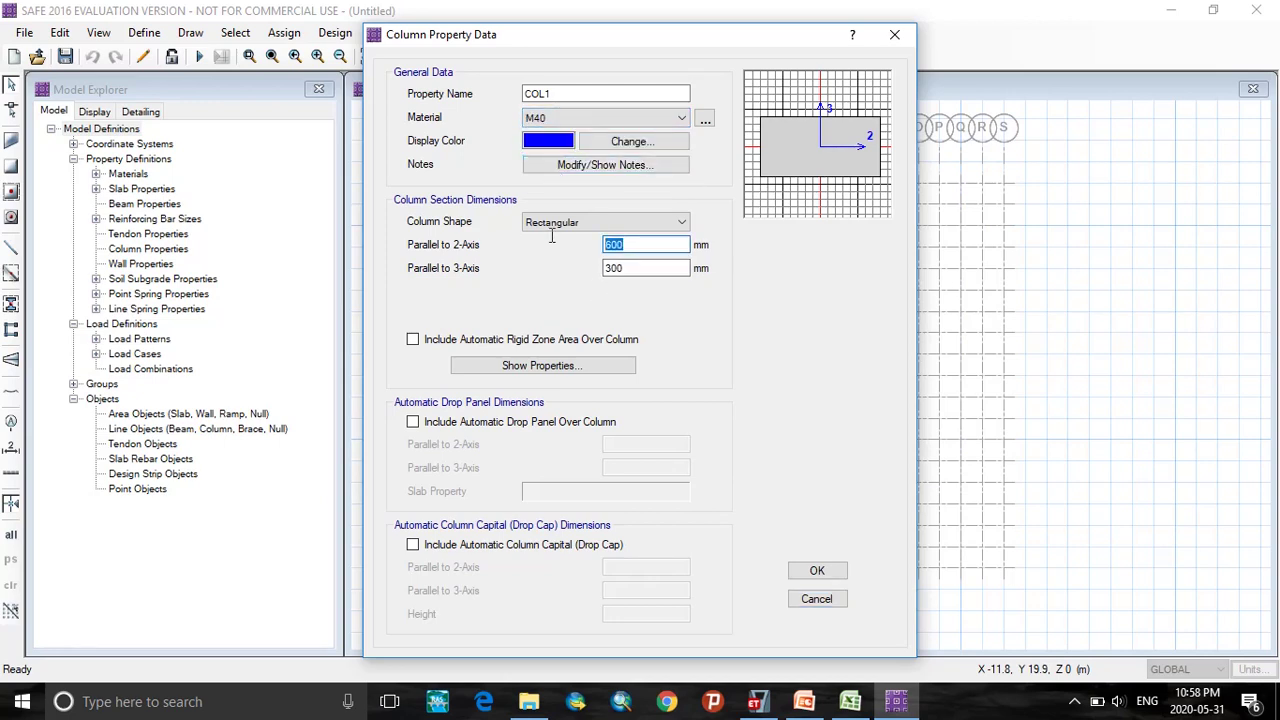
{"action": "type", "text": "5"}
{"action": "key", "text": "Tab"}
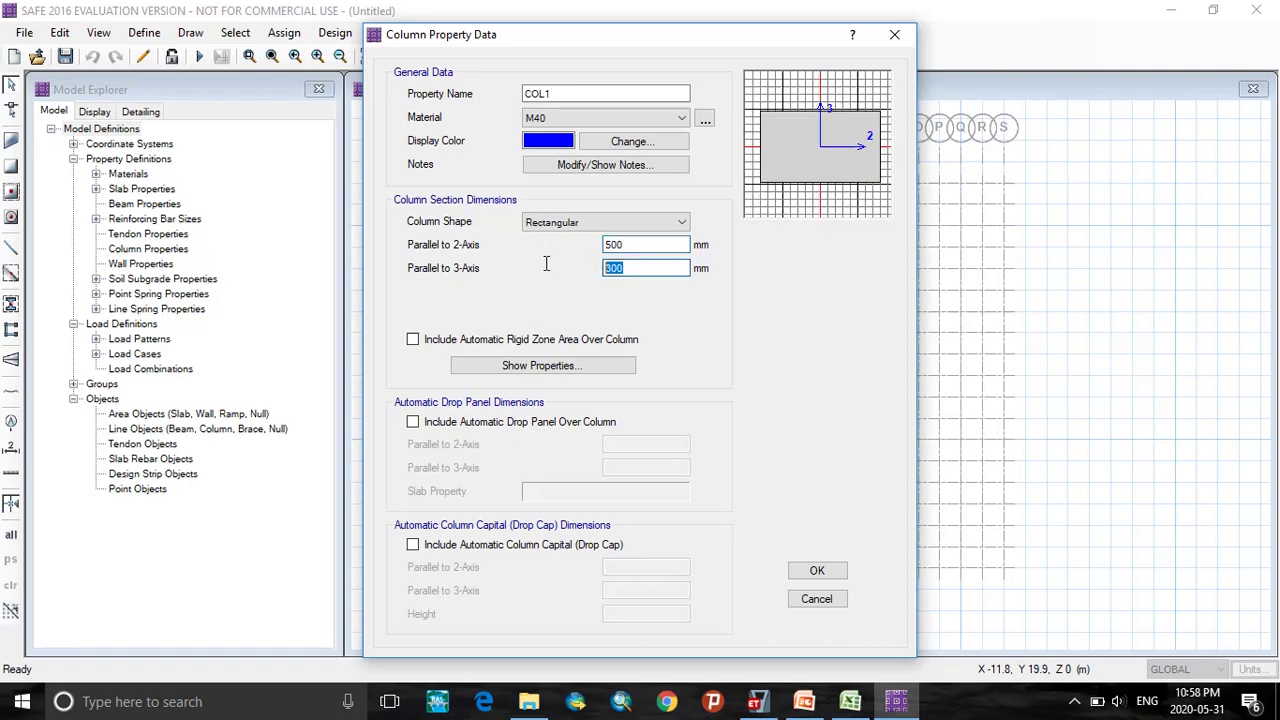
{"action": "type", "text": "500"}
{"action": "left_click", "coordinate": [815, 571]}
Step: Add column property COL2 at 800 × 800 mm and close the column properties list
{"action": "left_click", "coordinate": [764, 284]}
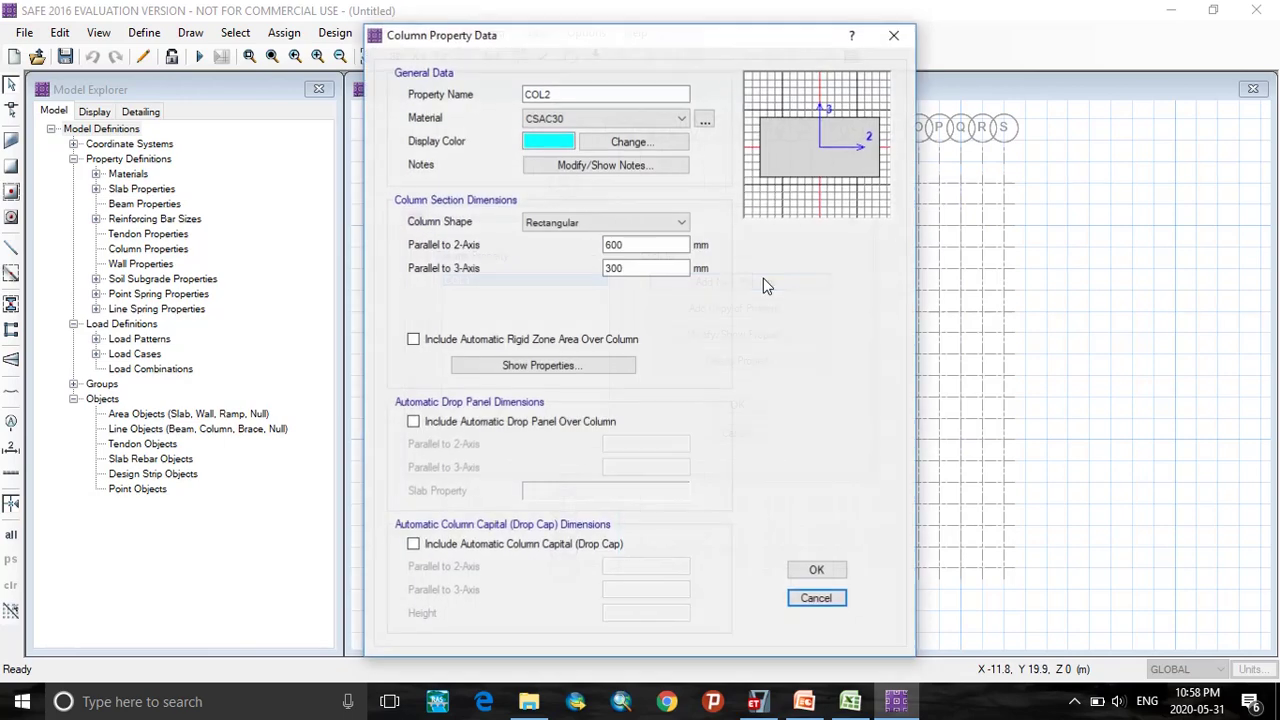
{"action": "double_click", "coordinate": [606, 244]}
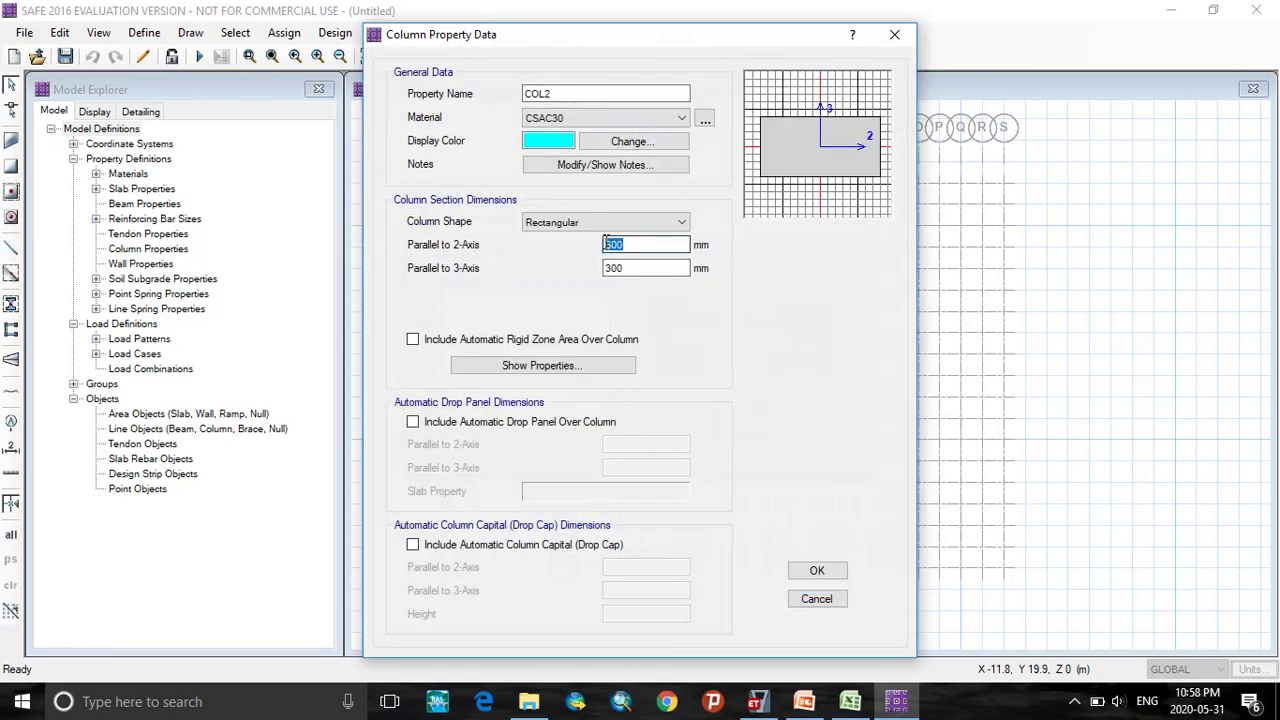
{"action": "type", "text": "800"}
{"action": "key", "text": "Tab"}
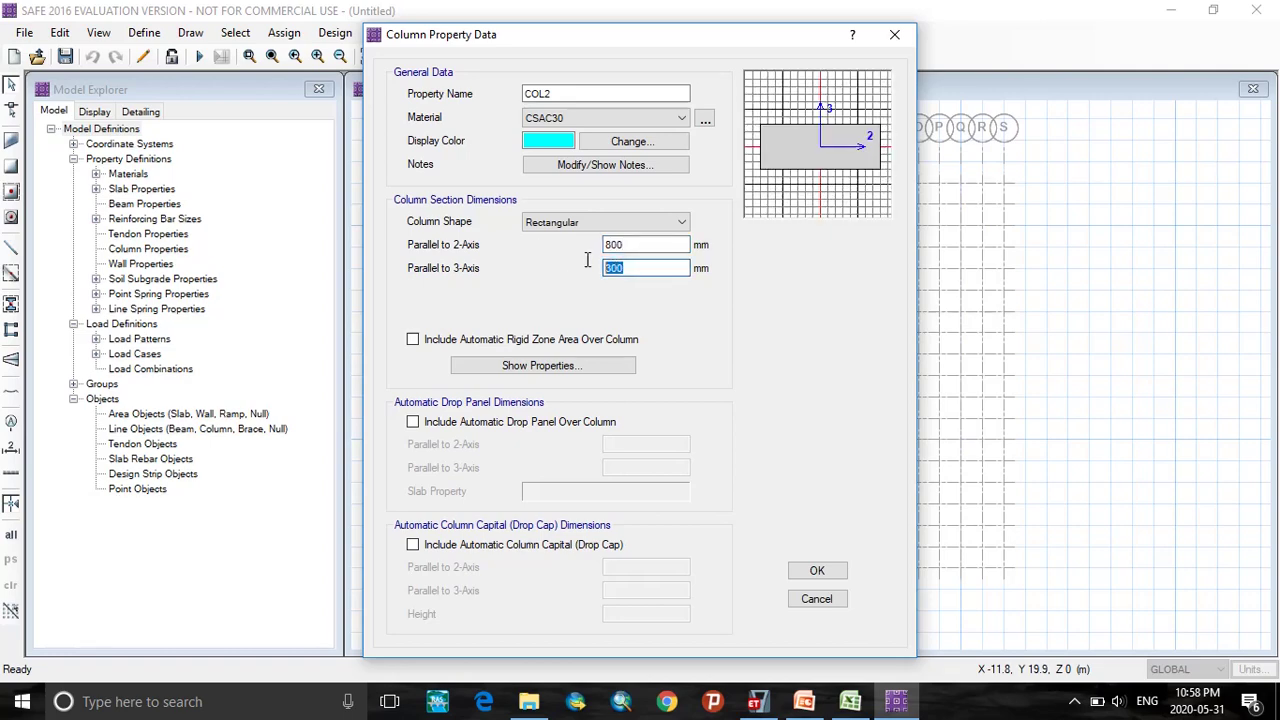
{"action": "type", "text": "800"}
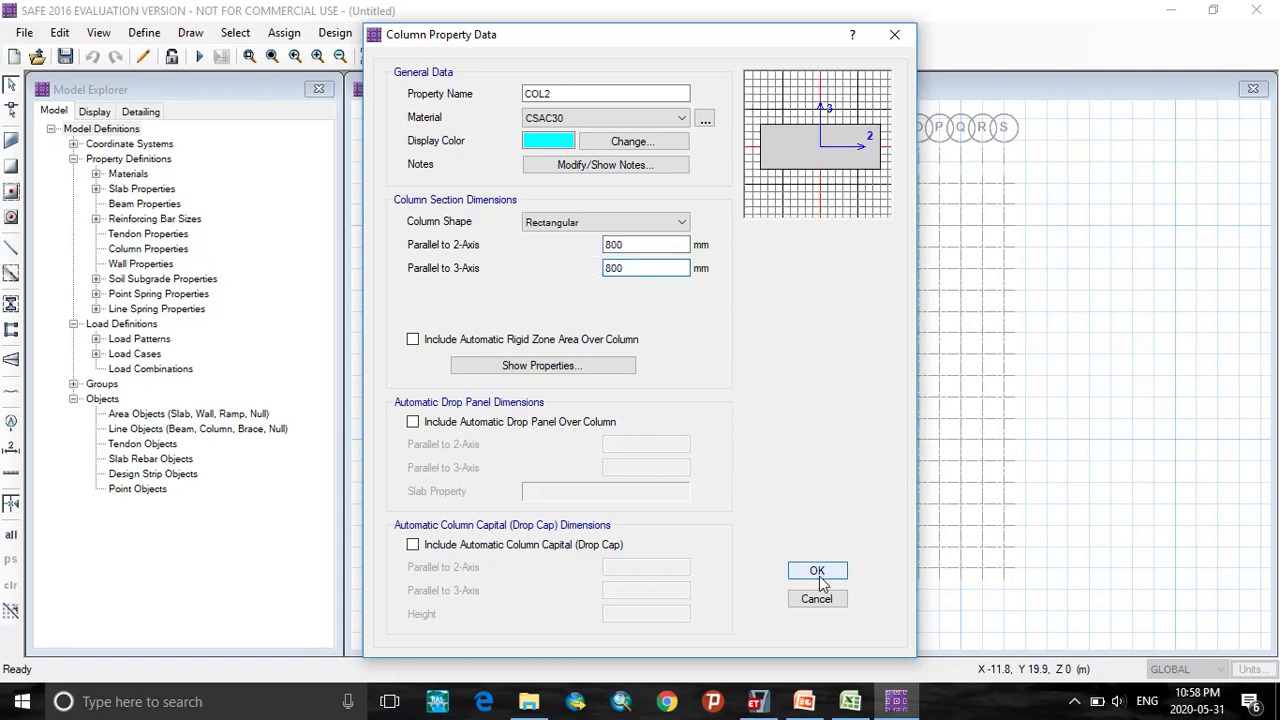
{"action": "left_click", "coordinate": [817, 572]}
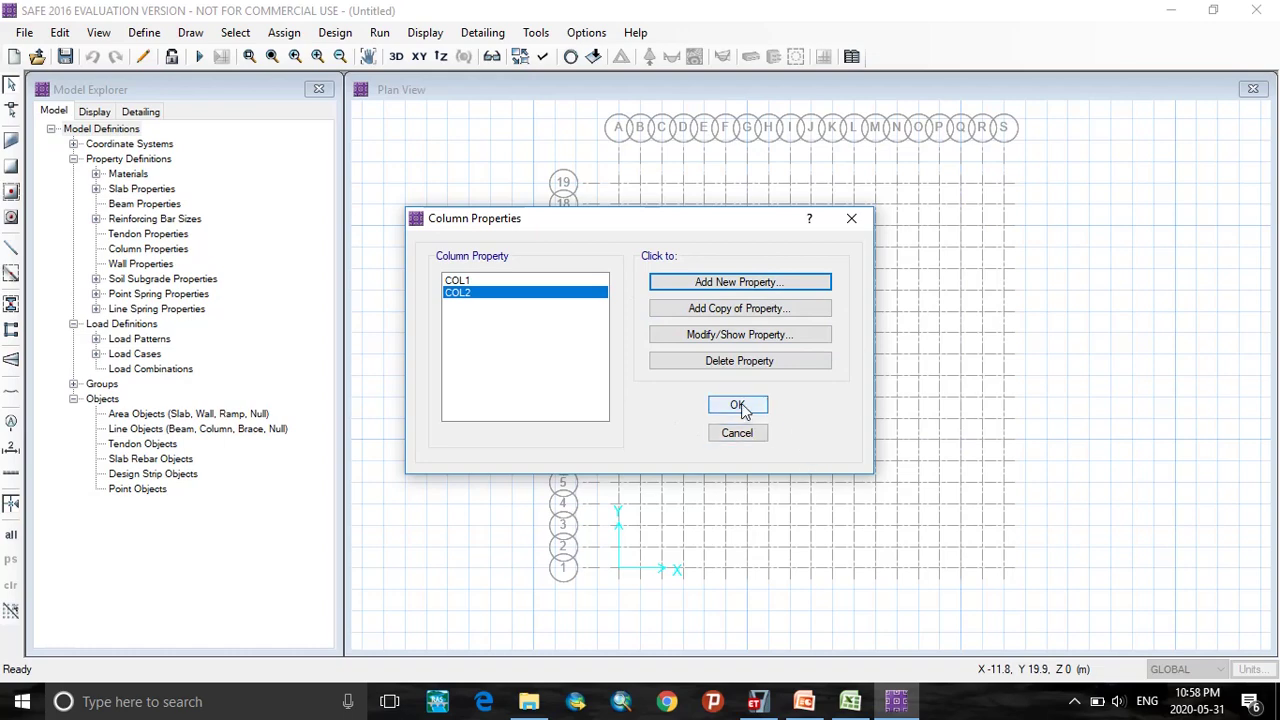
{"action": "left_click", "coordinate": [739, 406]}
{"action": "left_click", "coordinate": [144, 33]}
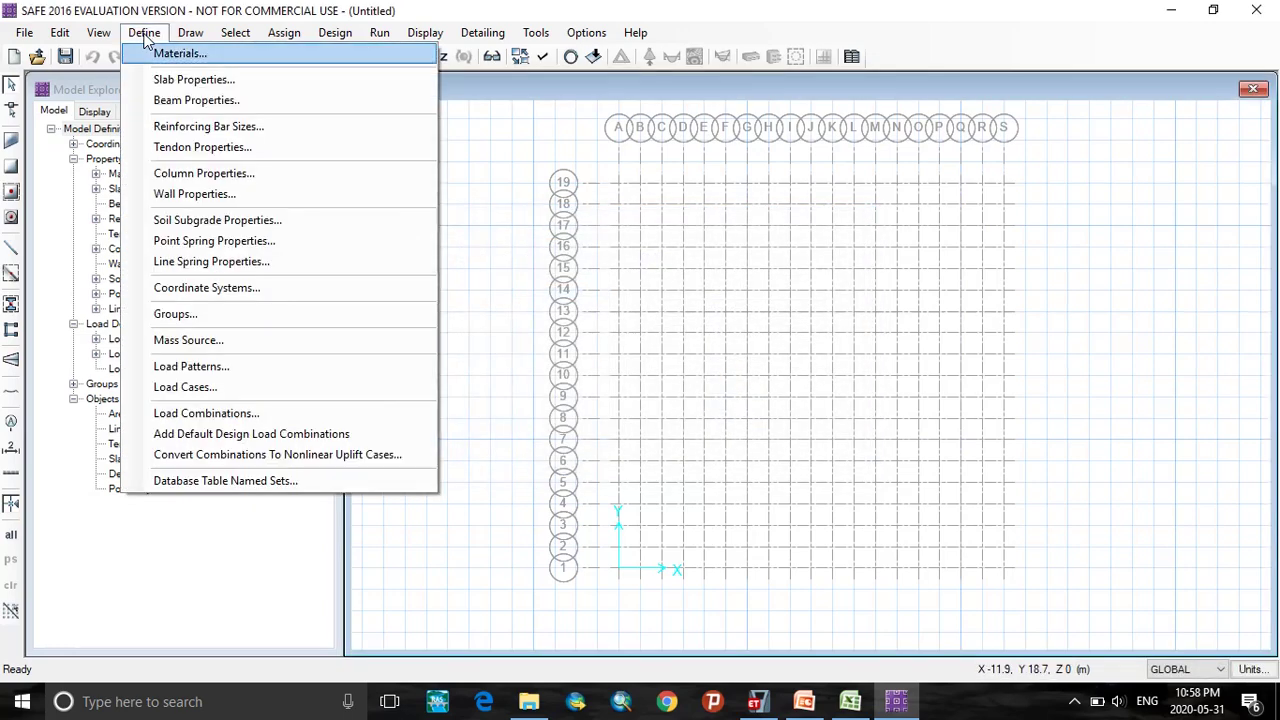
{"action": "left_click", "coordinate": [180, 368]}
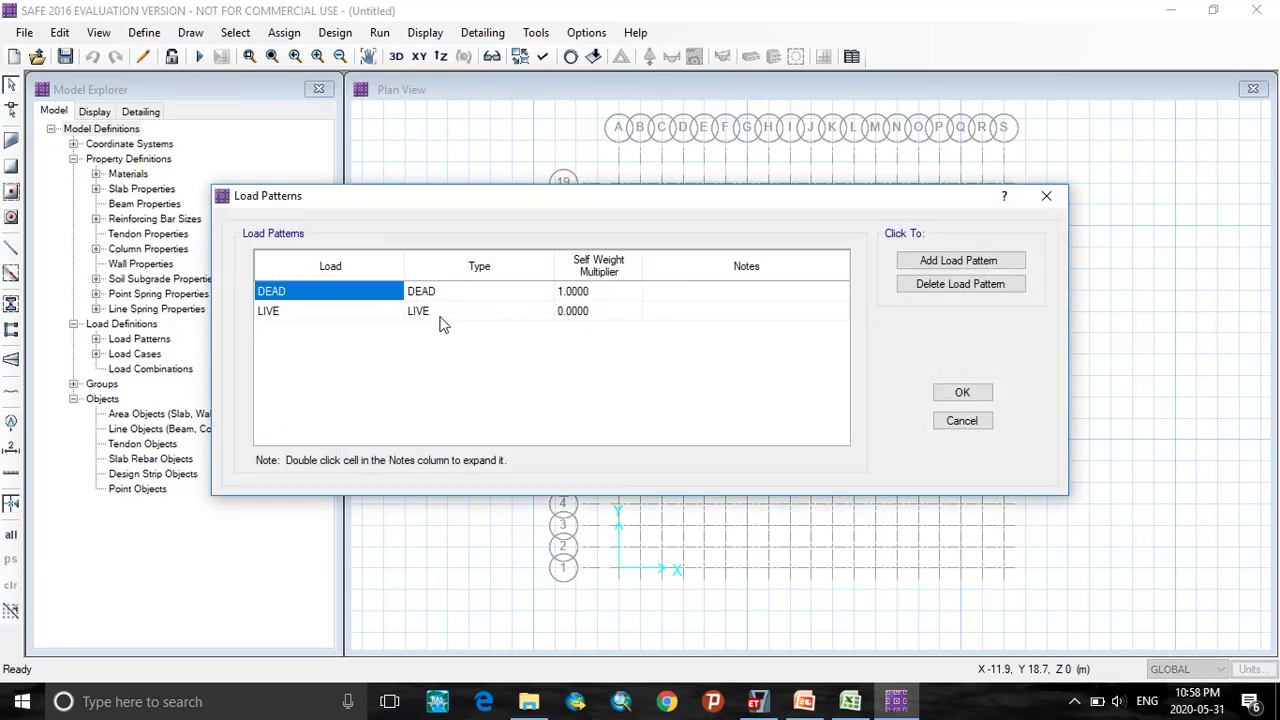
{"action": "left_click", "coordinate": [961, 392]}
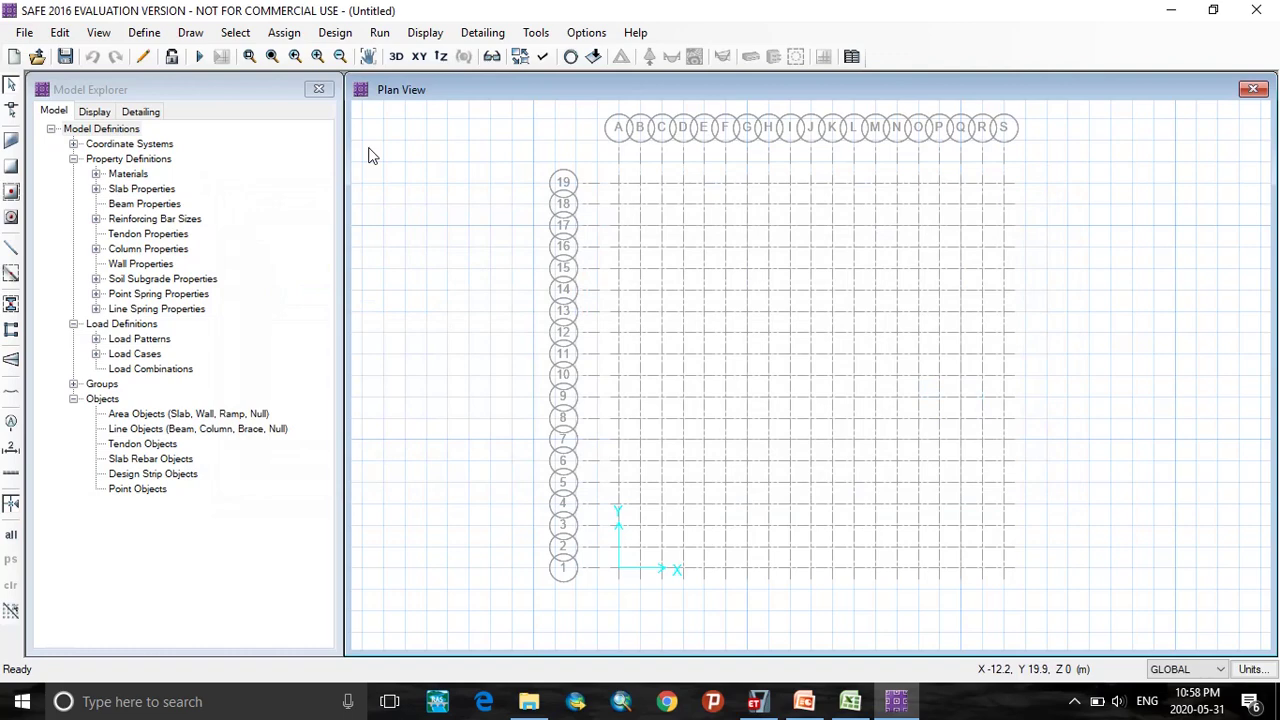
{"action": "left_click", "coordinate": [127, 35]}
{"action": "left_click", "coordinate": [208, 387]}
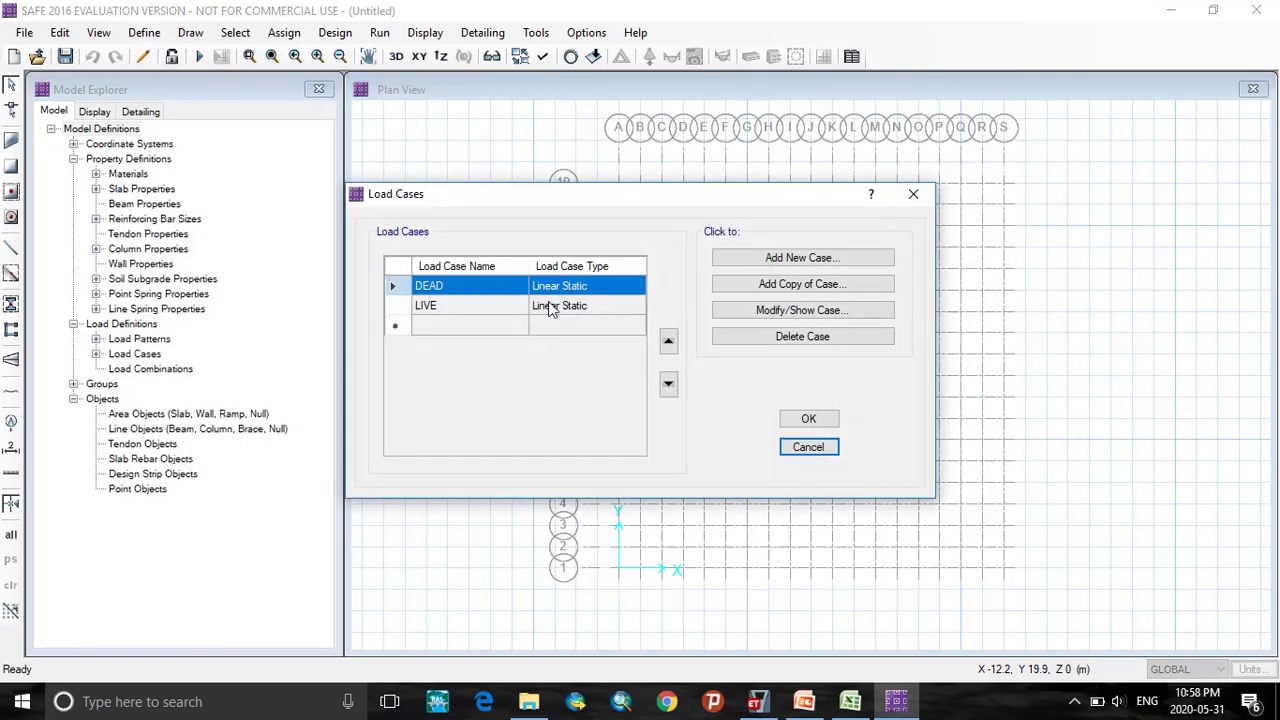
{"action": "left_click", "coordinate": [808, 420]}
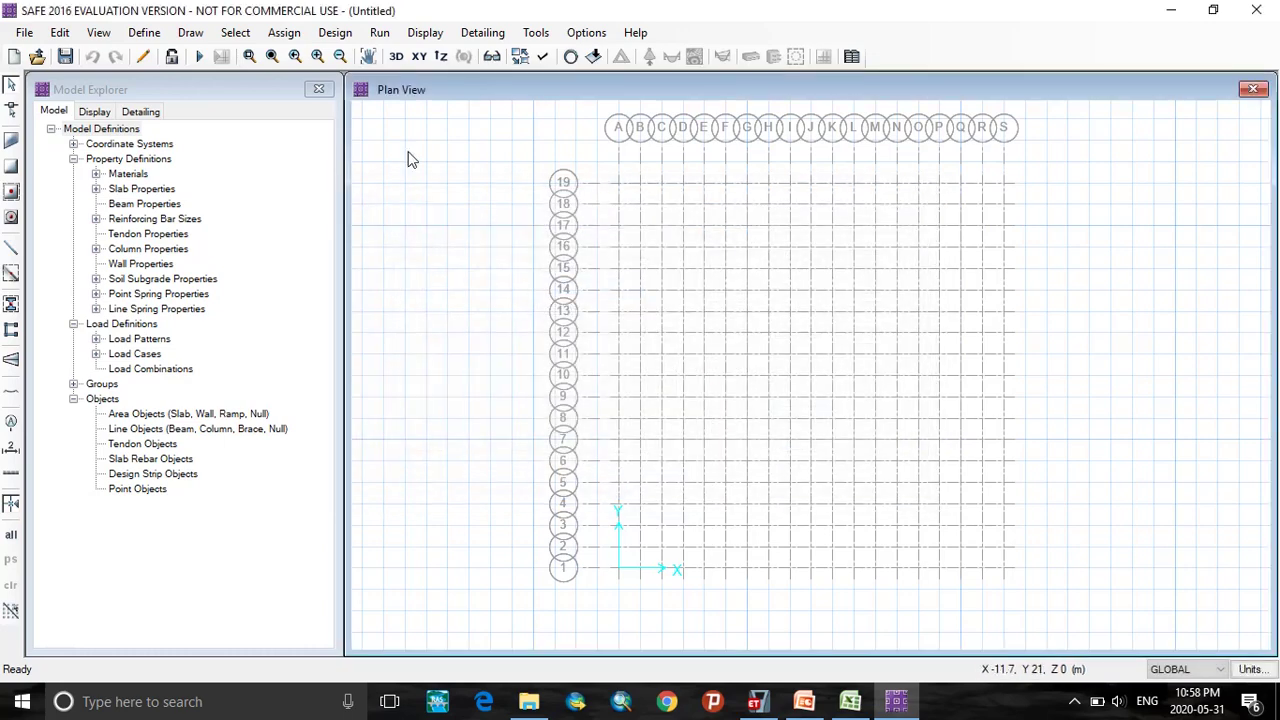
{"action": "left_click", "coordinate": [144, 32]}
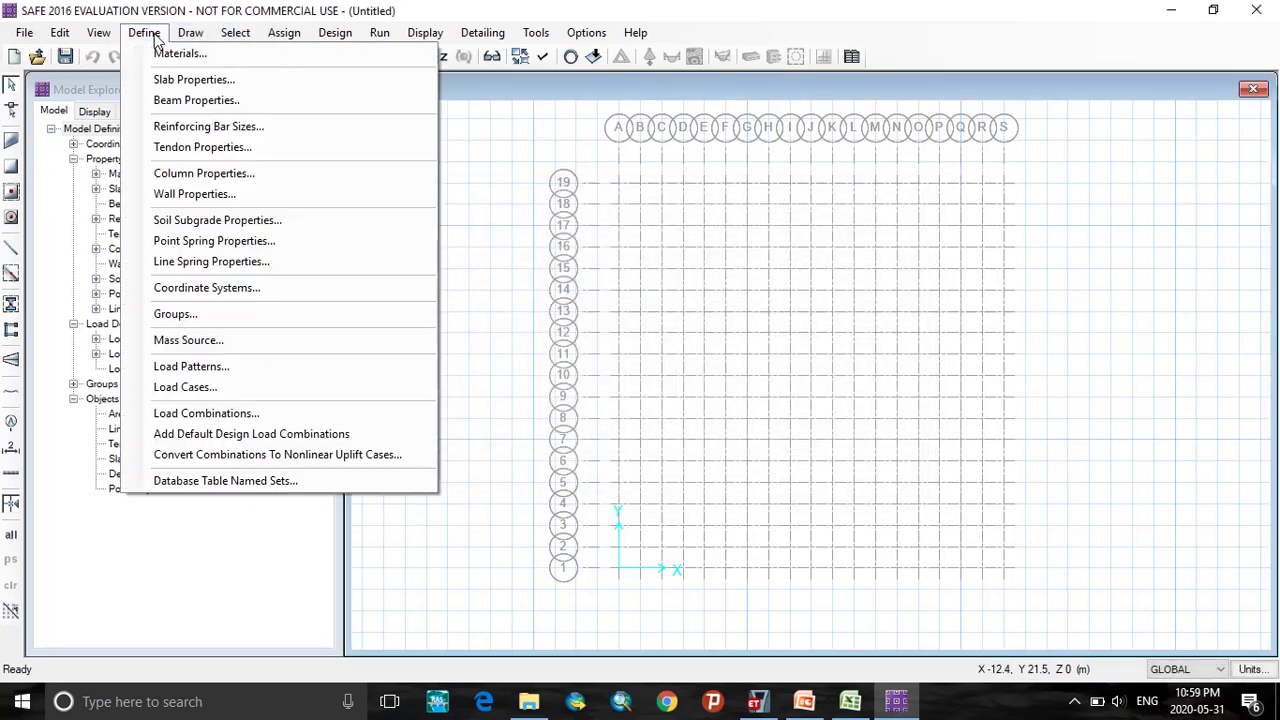
Step: Start new load combination COMB1 with DEAD at scale factor 1.5
{"action": "left_click", "coordinate": [215, 413]}
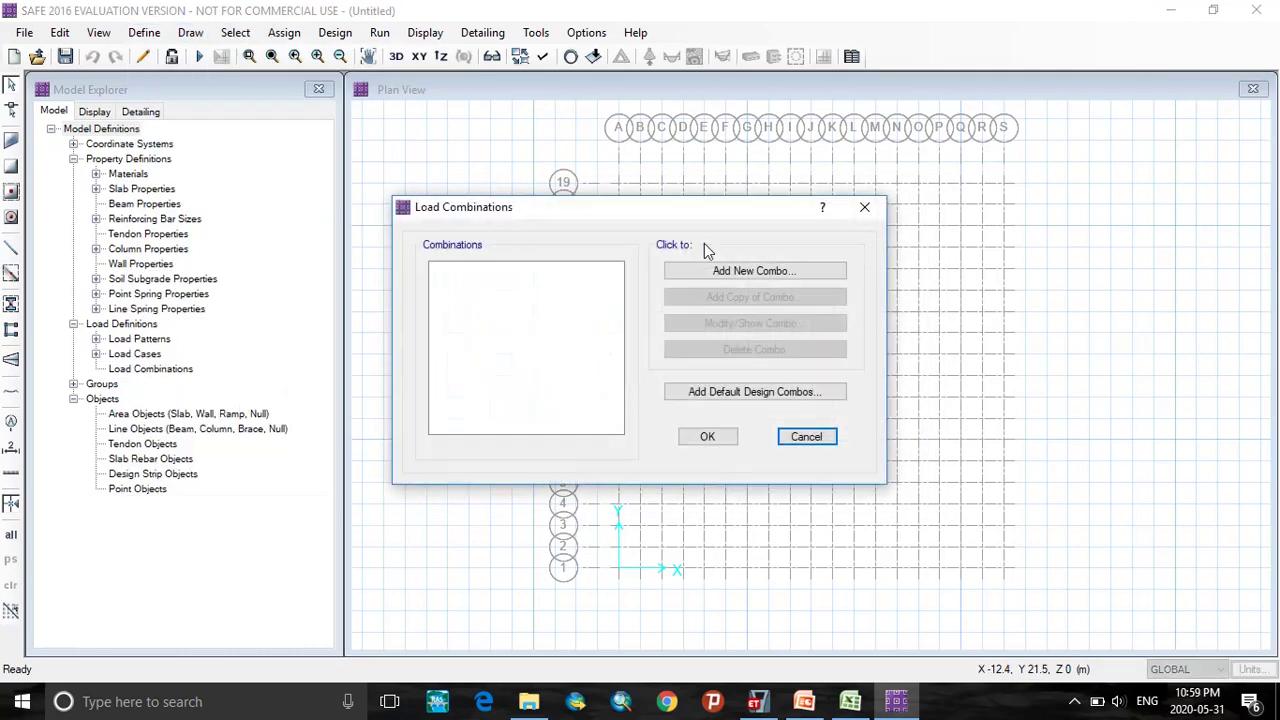
{"action": "left_click", "coordinate": [750, 271]}
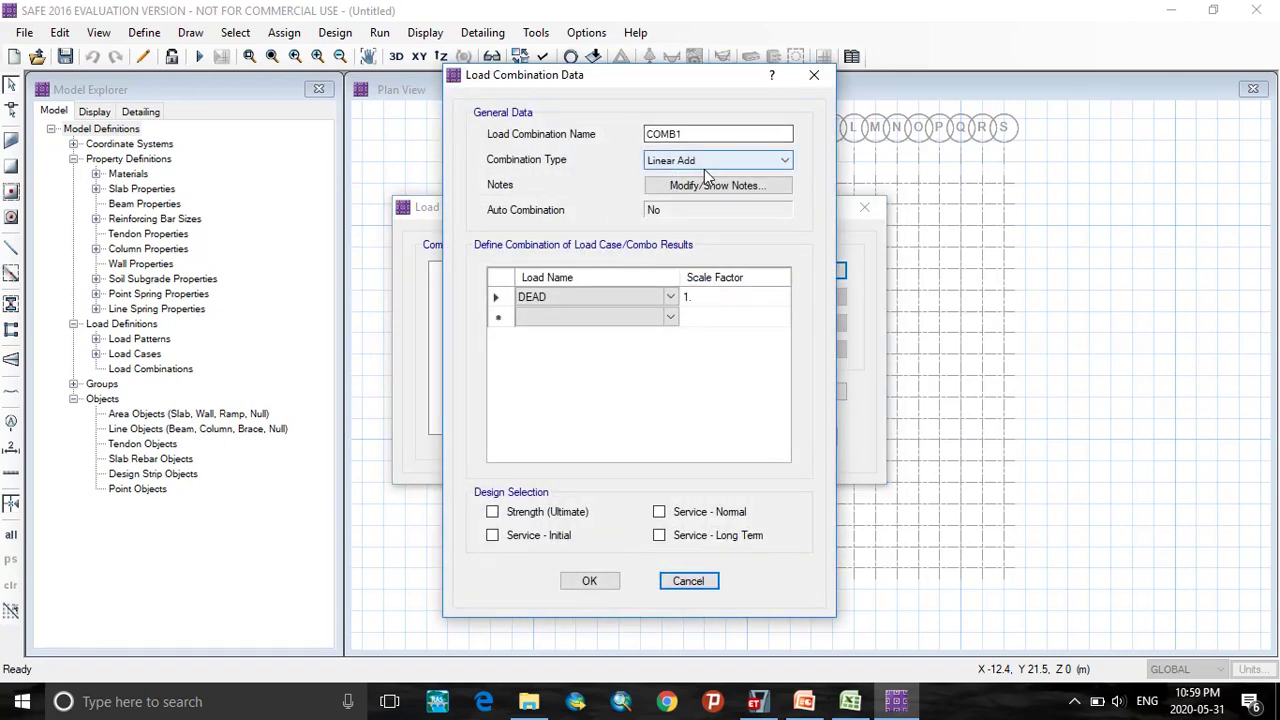
{"action": "left_click", "coordinate": [583, 298]}
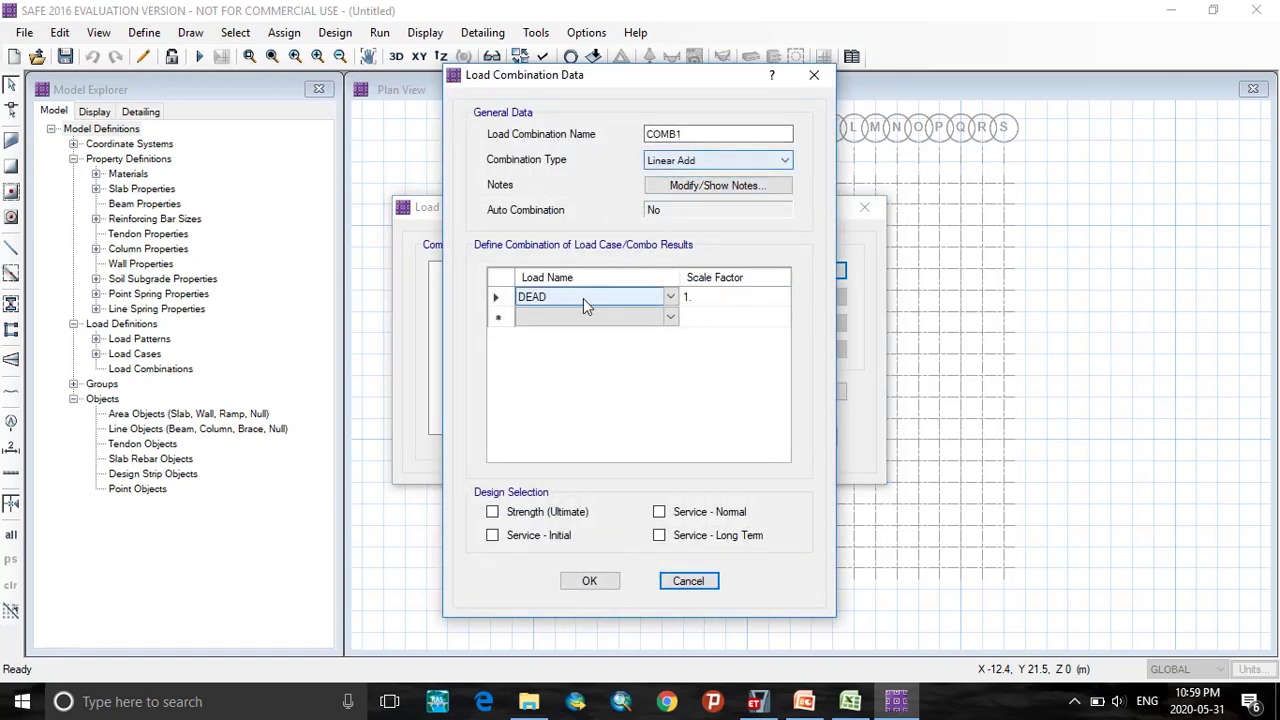
{"action": "left_click", "coordinate": [700, 300]}
{"action": "left_click", "coordinate": [701, 300]}
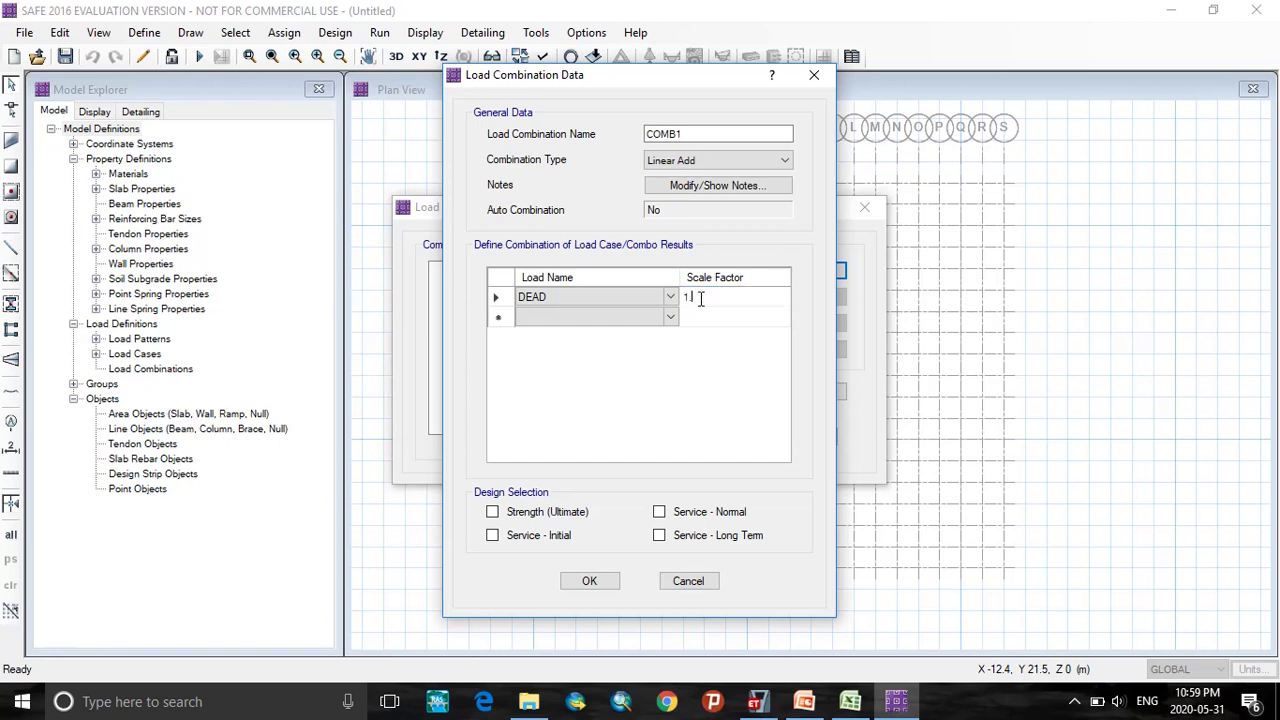
{"action": "type", "text": ".5"}
Step: Add LIVE at 1.5 and mark COMB1 for Strength (Ultimate) design
{"action": "left_click", "coordinate": [668, 318]}
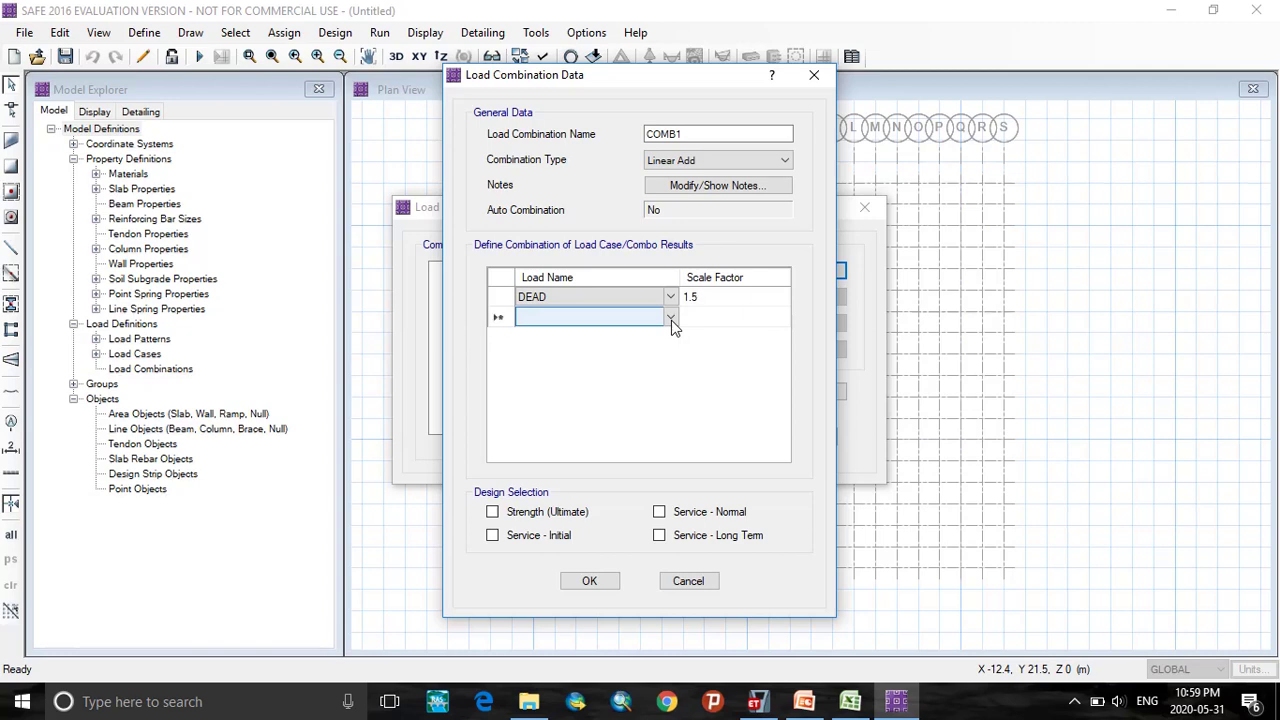
{"action": "left_click", "coordinate": [671, 318]}
{"action": "left_click", "coordinate": [566, 361]}
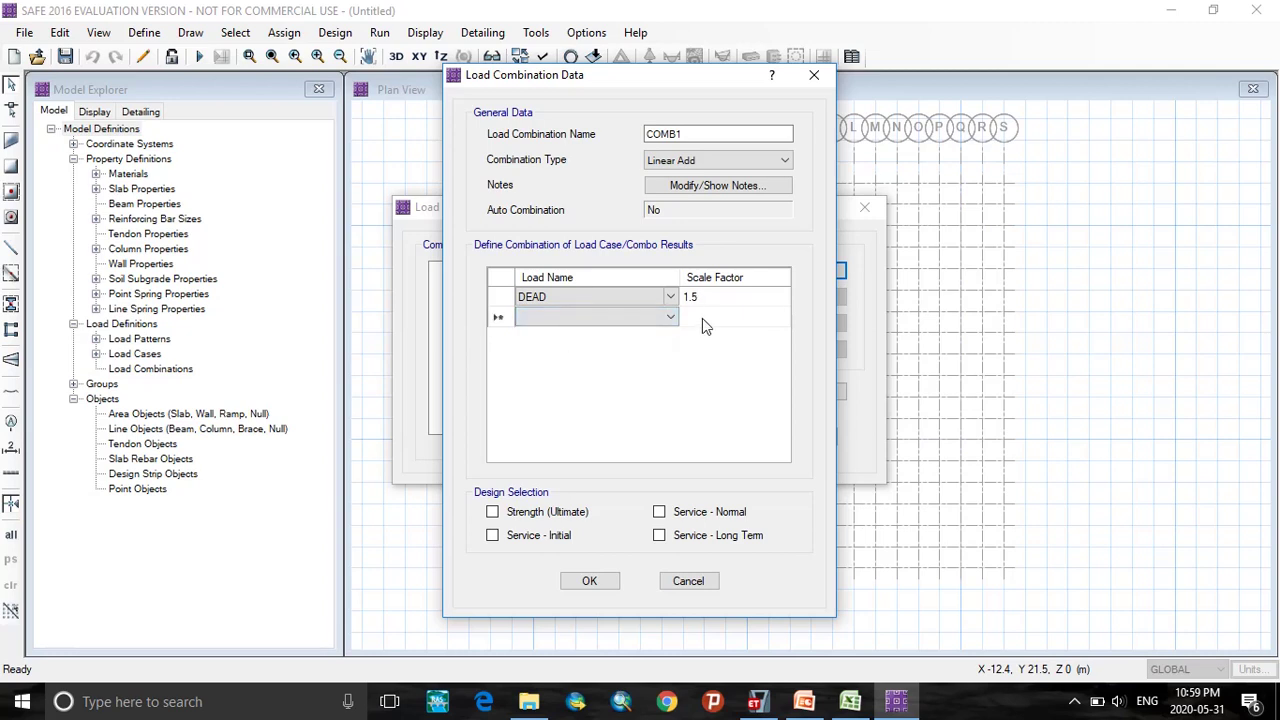
{"action": "left_click", "coordinate": [668, 318]}
{"action": "left_click", "coordinate": [561, 347]}
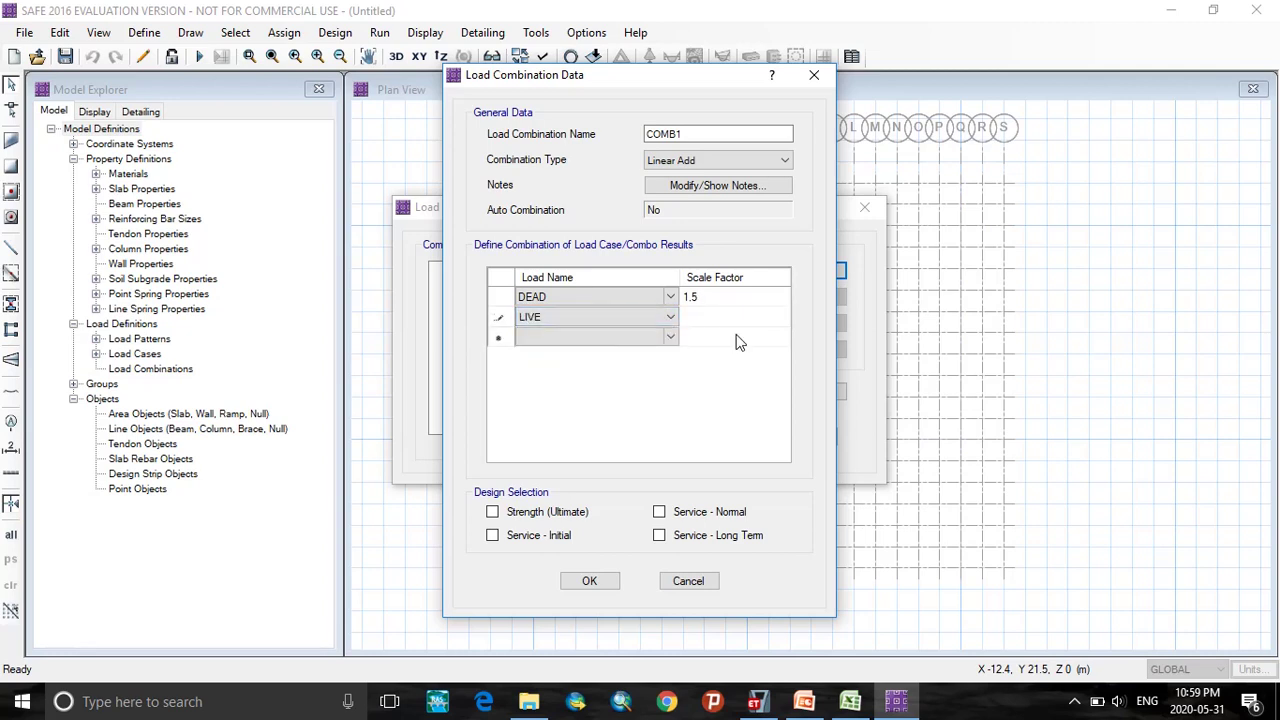
{"action": "left_click", "coordinate": [715, 317]}
{"action": "type", "text": "1.5"}
{"action": "left_click", "coordinate": [494, 512]}
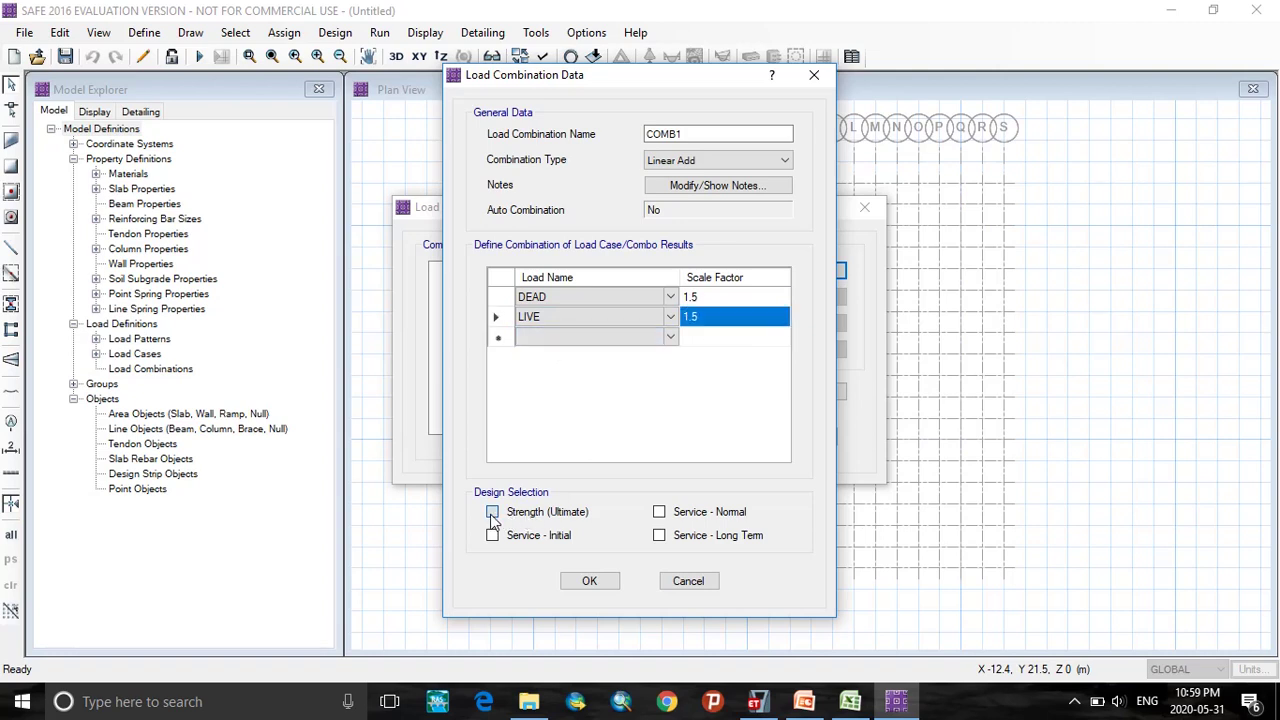
Step: Save COMB1 and begin combination COMB2 with DEAD at factor 1
{"action": "left_click", "coordinate": [589, 583]}
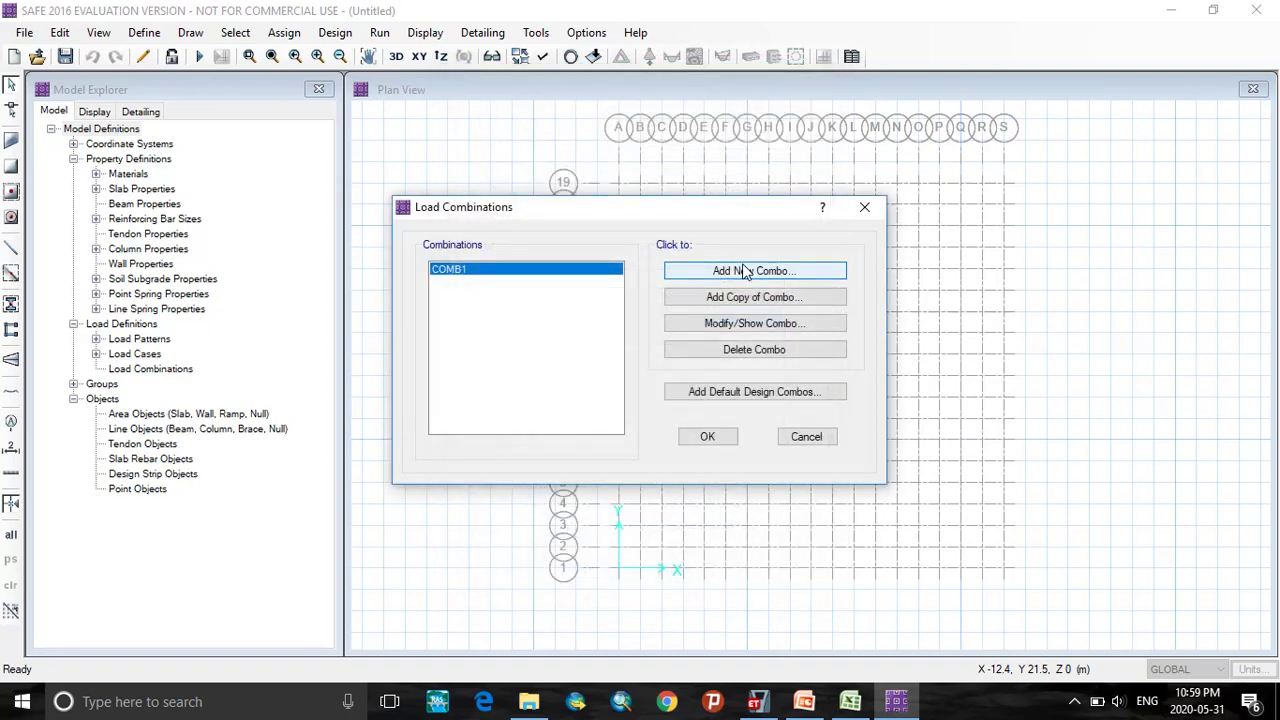
{"action": "left_click", "coordinate": [742, 266]}
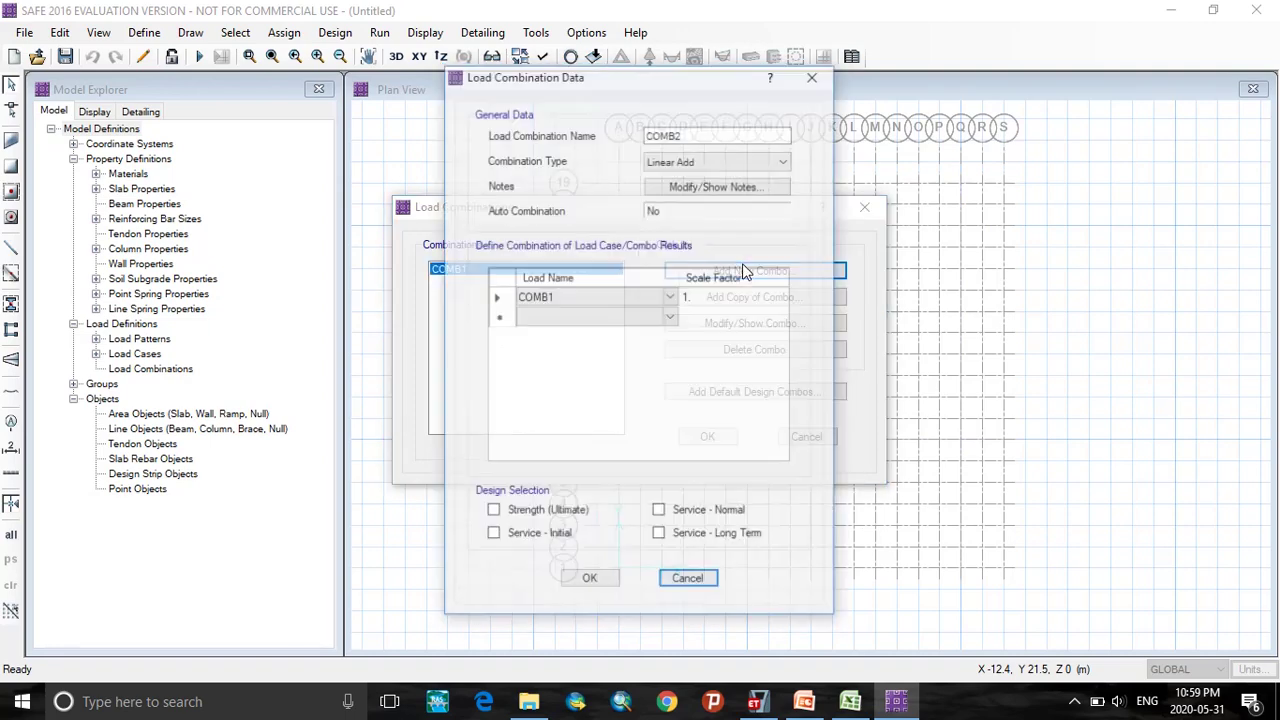
{"action": "left_click", "coordinate": [662, 305]}
{"action": "left_click", "coordinate": [670, 297]}
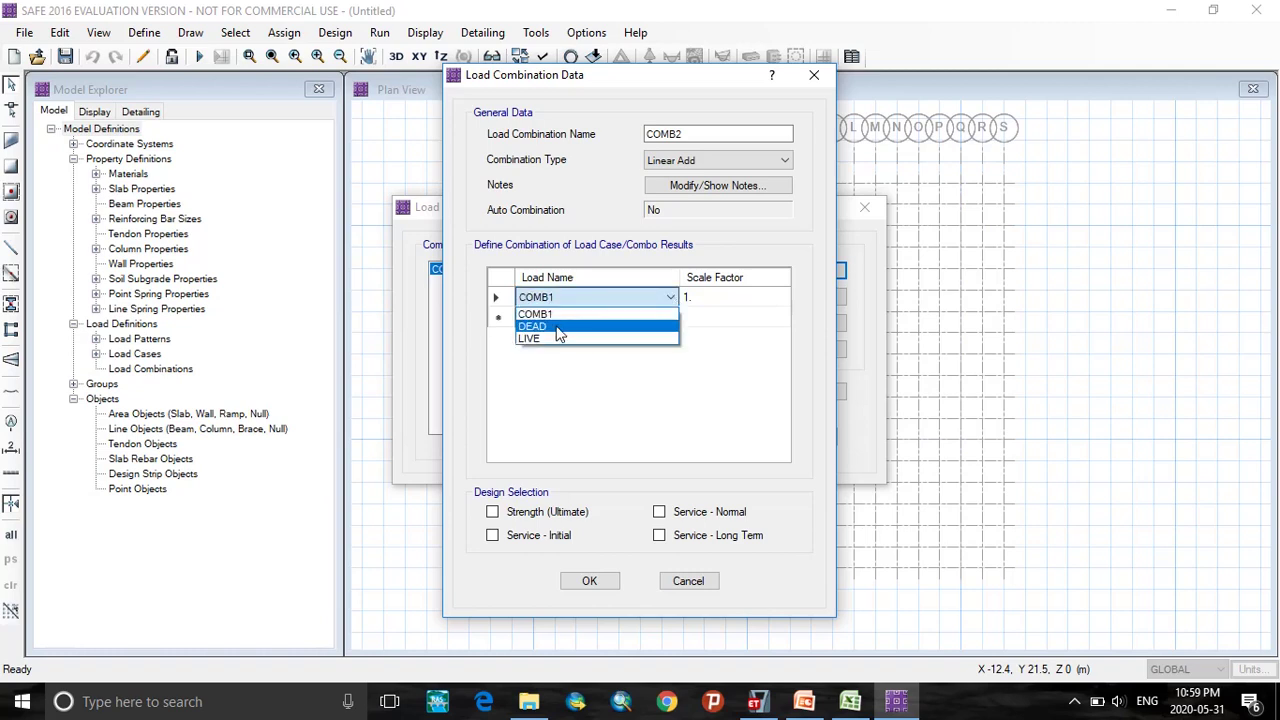
{"action": "left_click", "coordinate": [547, 328]}
{"action": "left_click", "coordinate": [712, 299]}
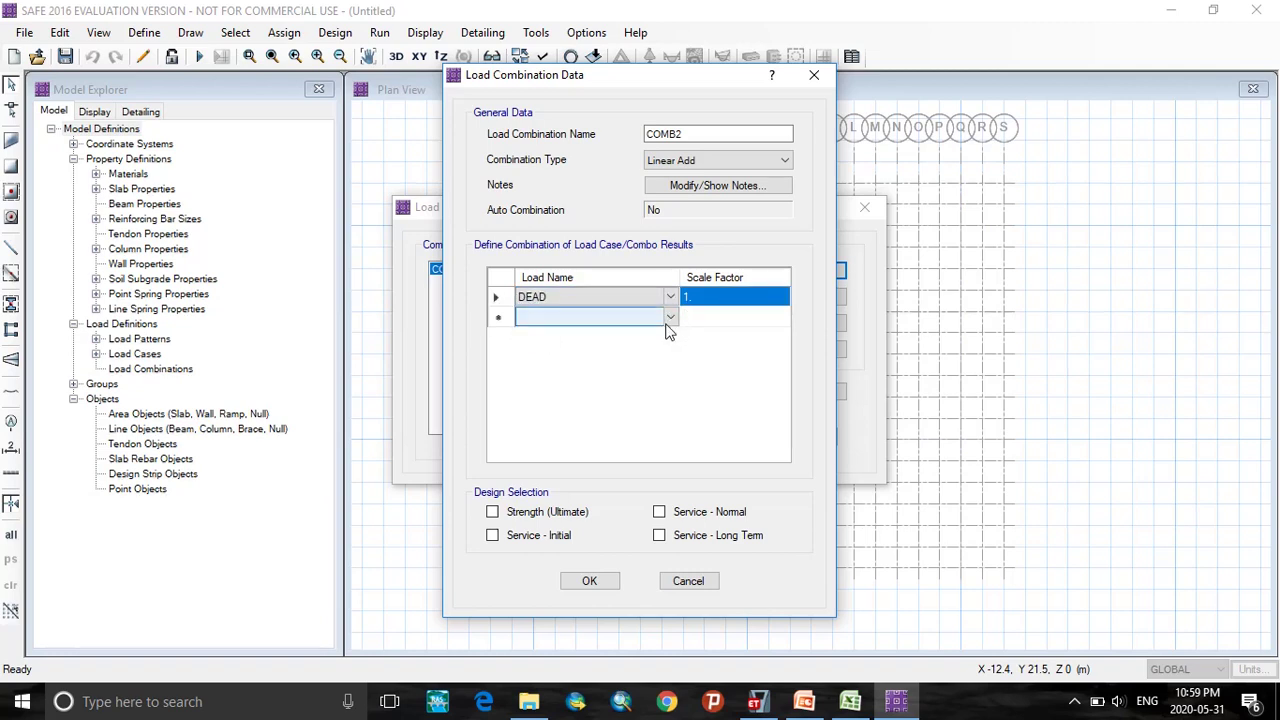
Step: Add LIVE at factor 1, tick Service Initial and Long Term, and save COMB2
{"action": "left_click", "coordinate": [670, 317]}
{"action": "left_click", "coordinate": [670, 317]}
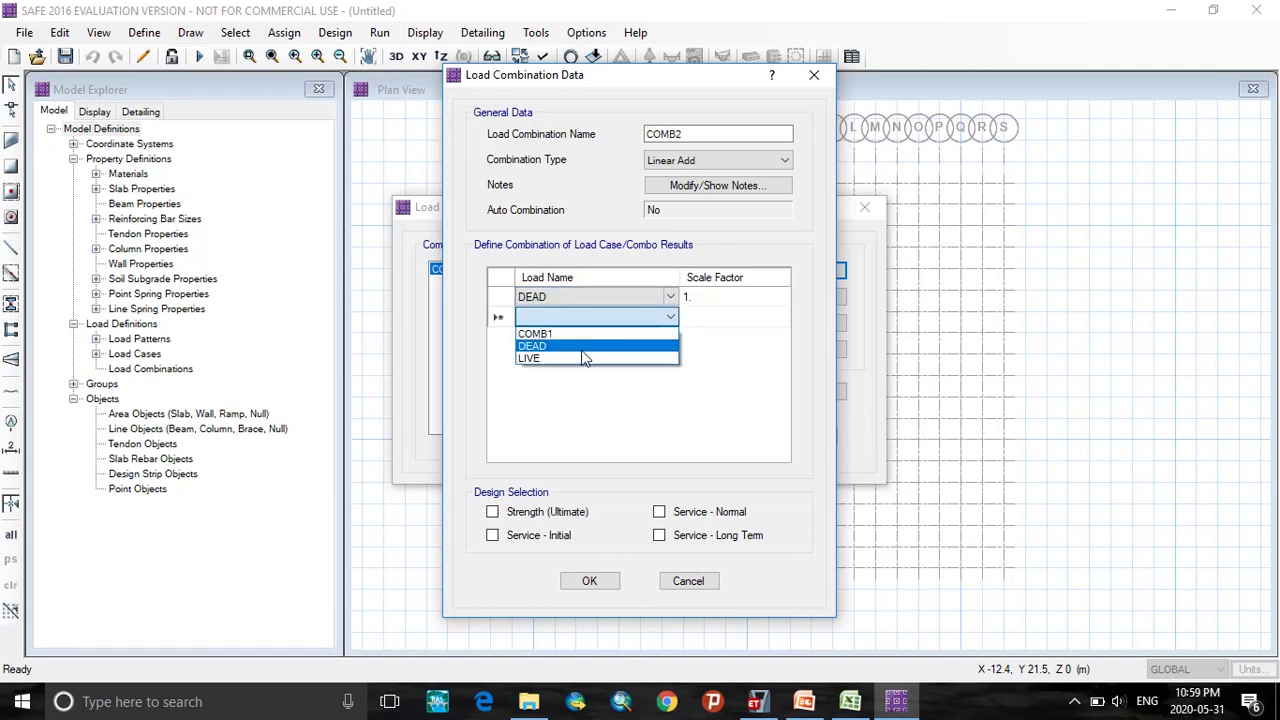
{"action": "left_click", "coordinate": [540, 358]}
{"action": "left_click", "coordinate": [712, 316]}
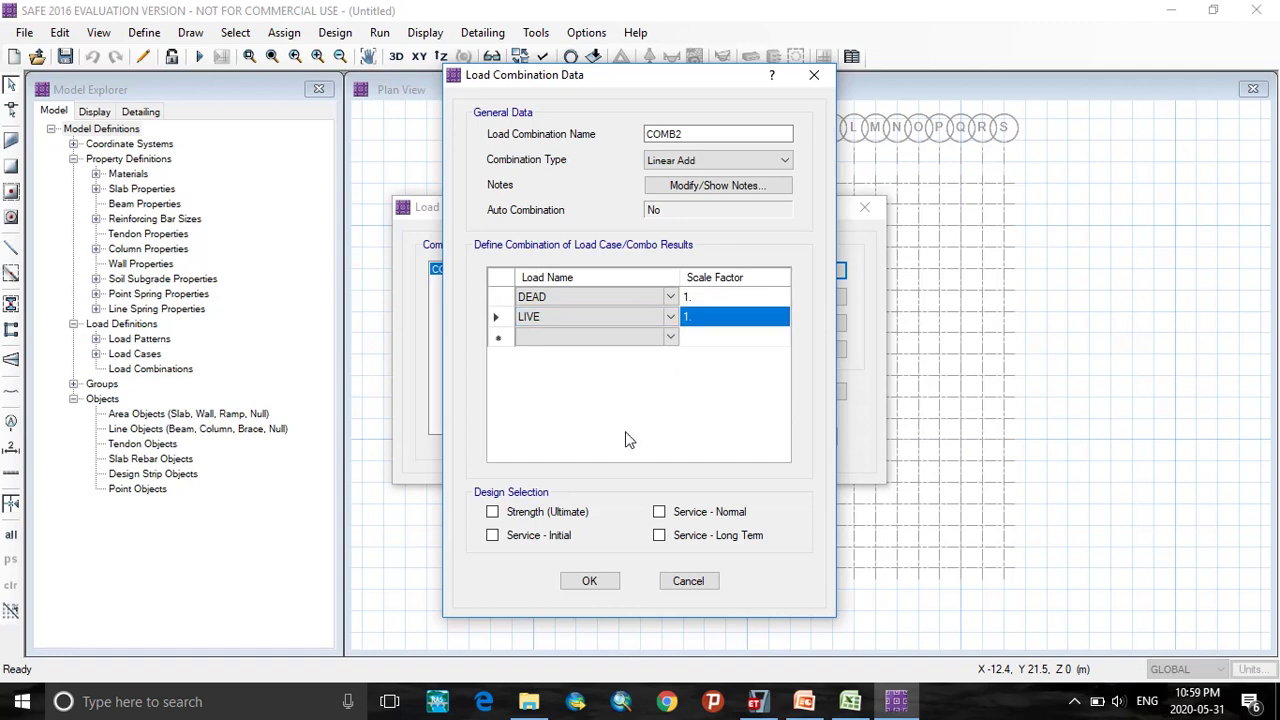
{"action": "left_click", "coordinate": [492, 535]}
{"action": "left_click", "coordinate": [660, 536]}
{"action": "left_click", "coordinate": [589, 588]}
{"action": "left_click", "coordinate": [722, 440]}
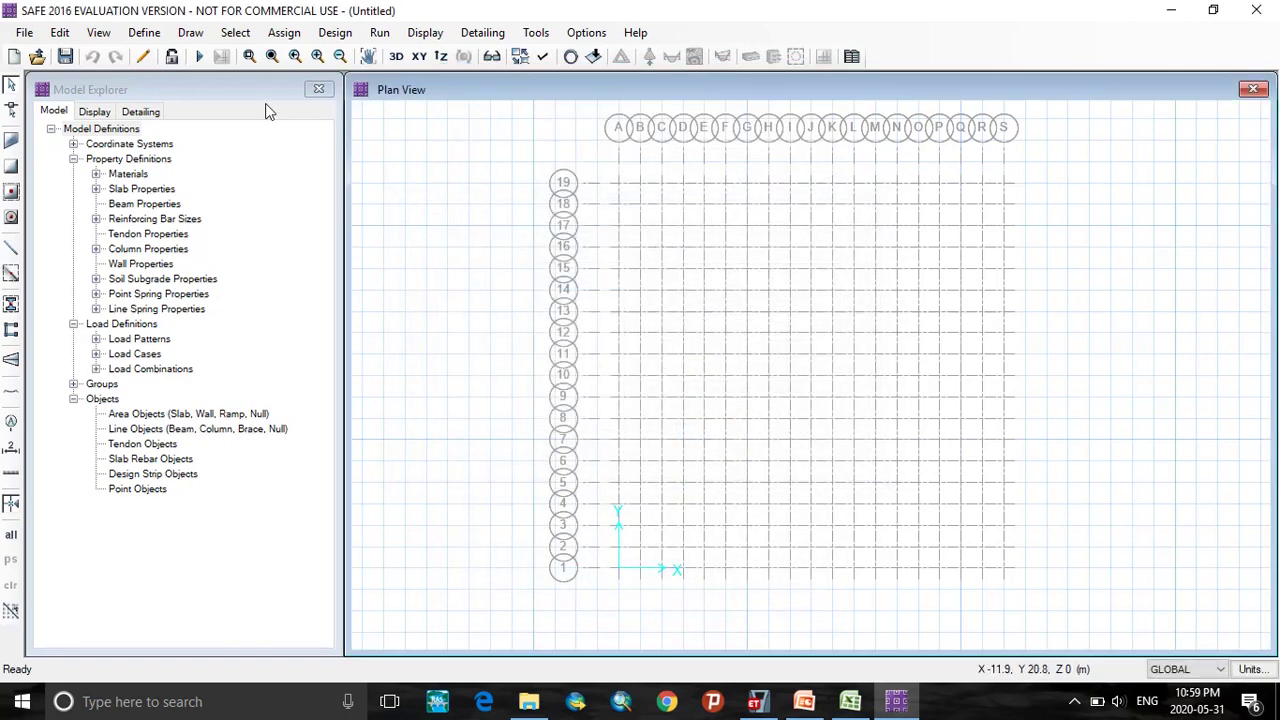
Step: Draw the slab through grid corners A19, S19, S1 and A1, closing back at A19
{"action": "left_click", "coordinate": [188, 33]}
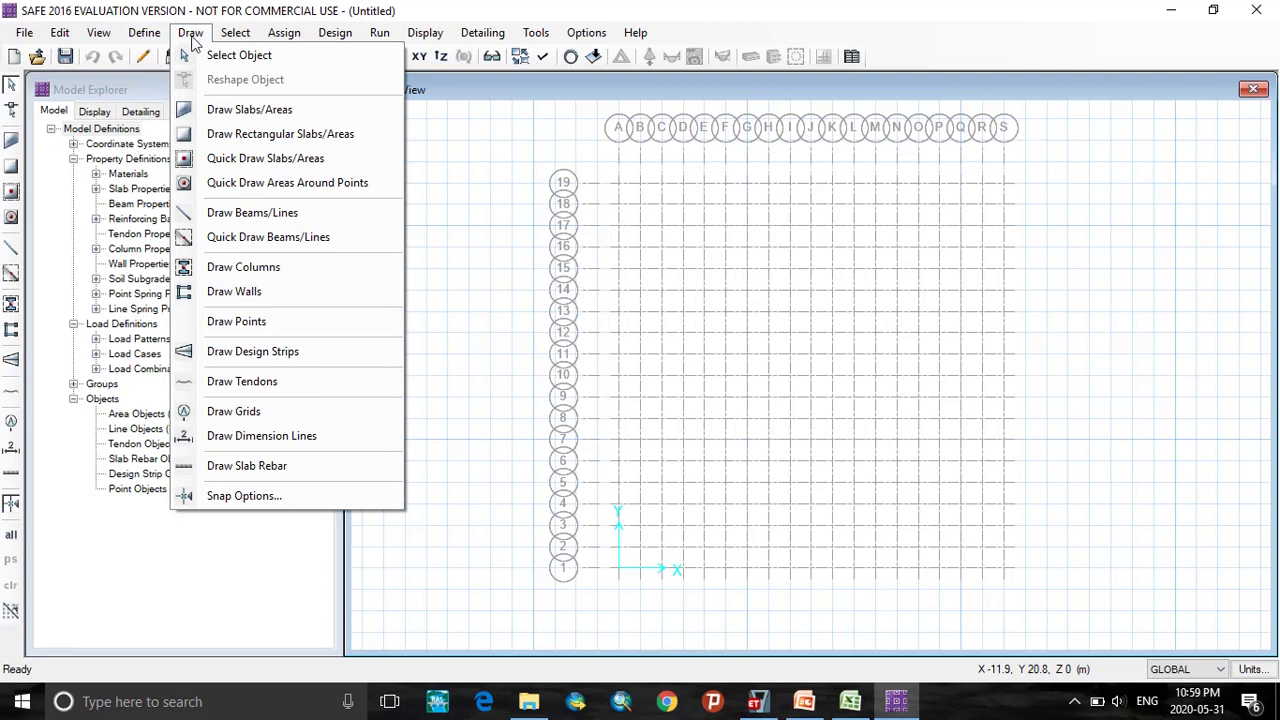
{"action": "left_click", "coordinate": [243, 112]}
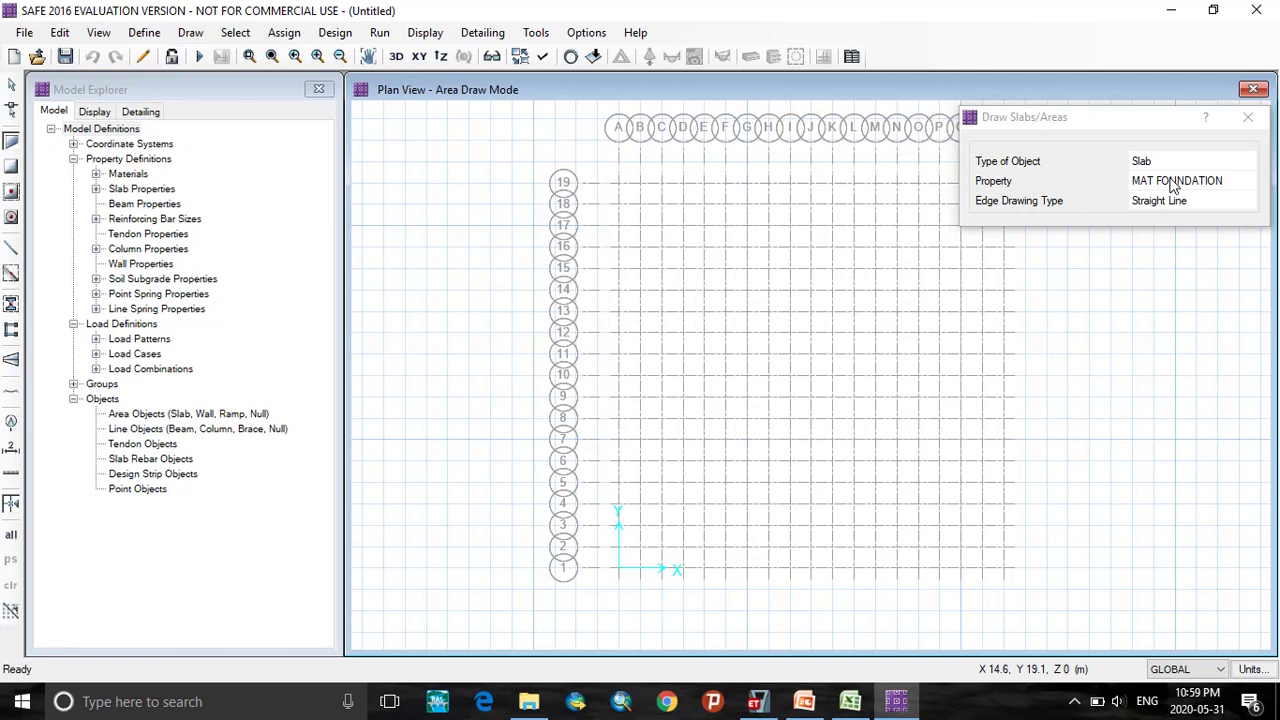
{"action": "left_click_drag", "start_coordinate": [1098, 125], "coordinate": [1203, 118]}
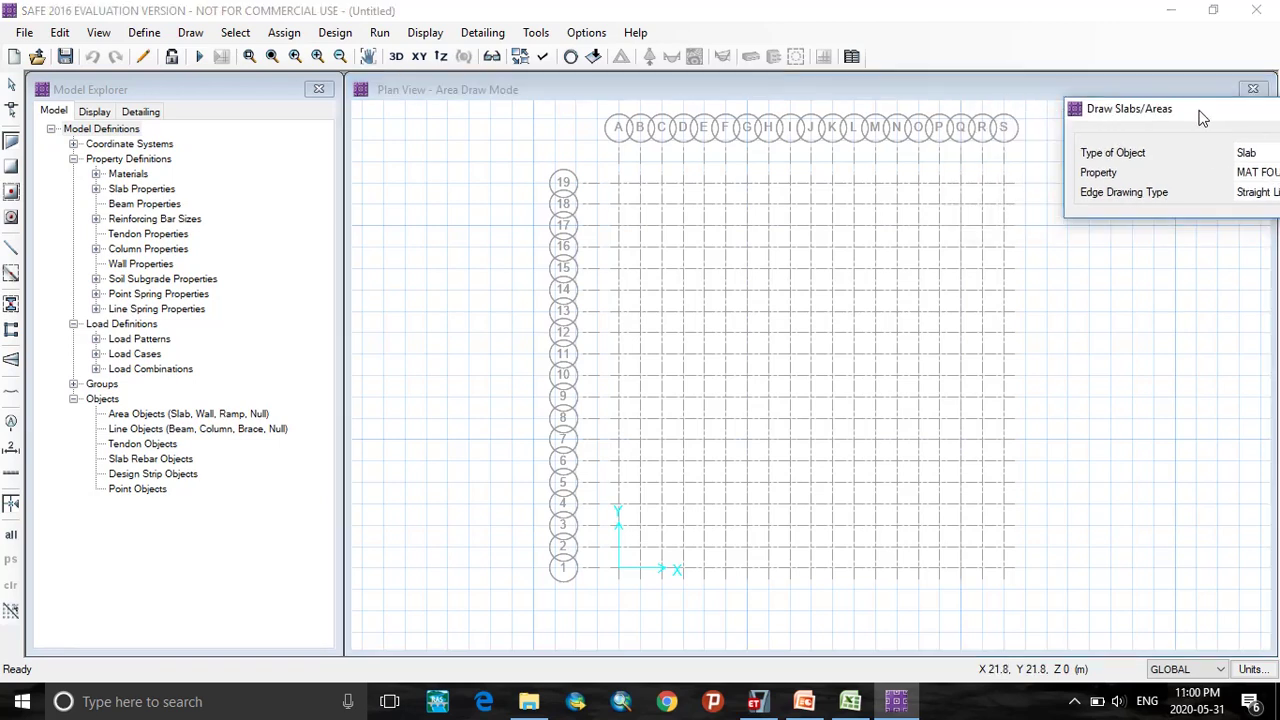
{"action": "left_click", "coordinate": [619, 186]}
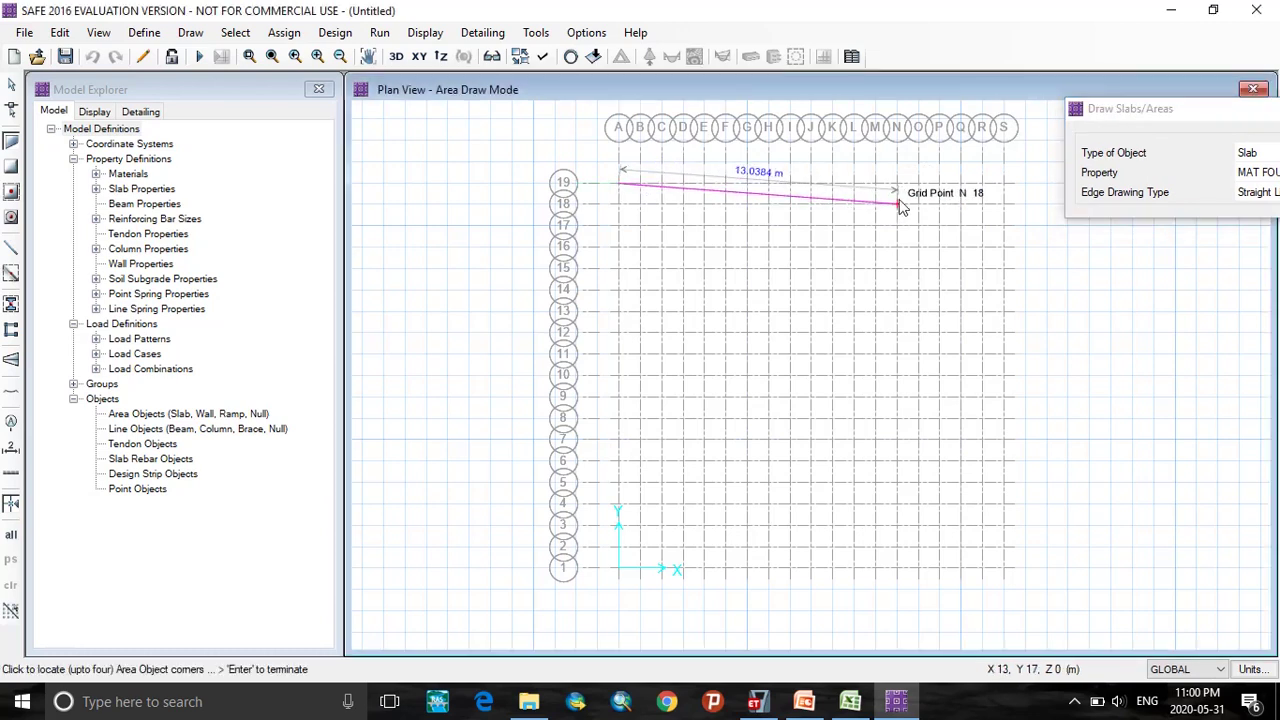
{"action": "left_click", "coordinate": [1003, 183]}
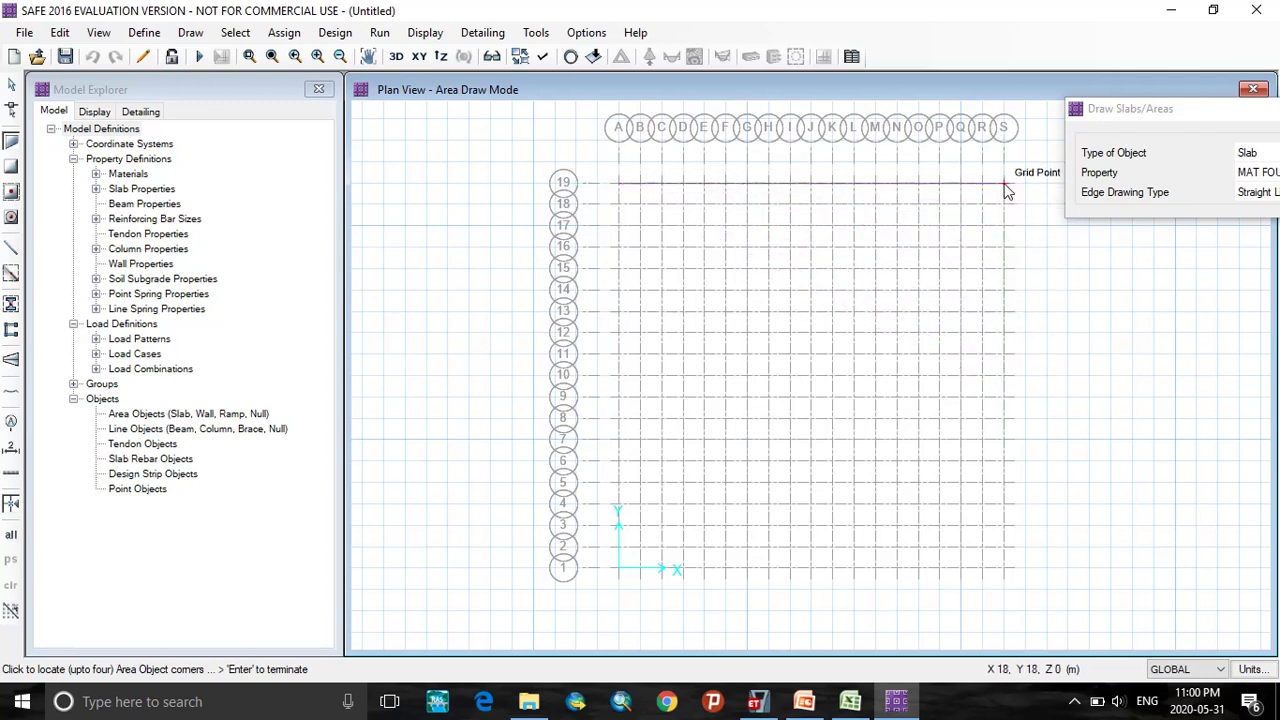
{"action": "left_click", "coordinate": [1004, 568]}
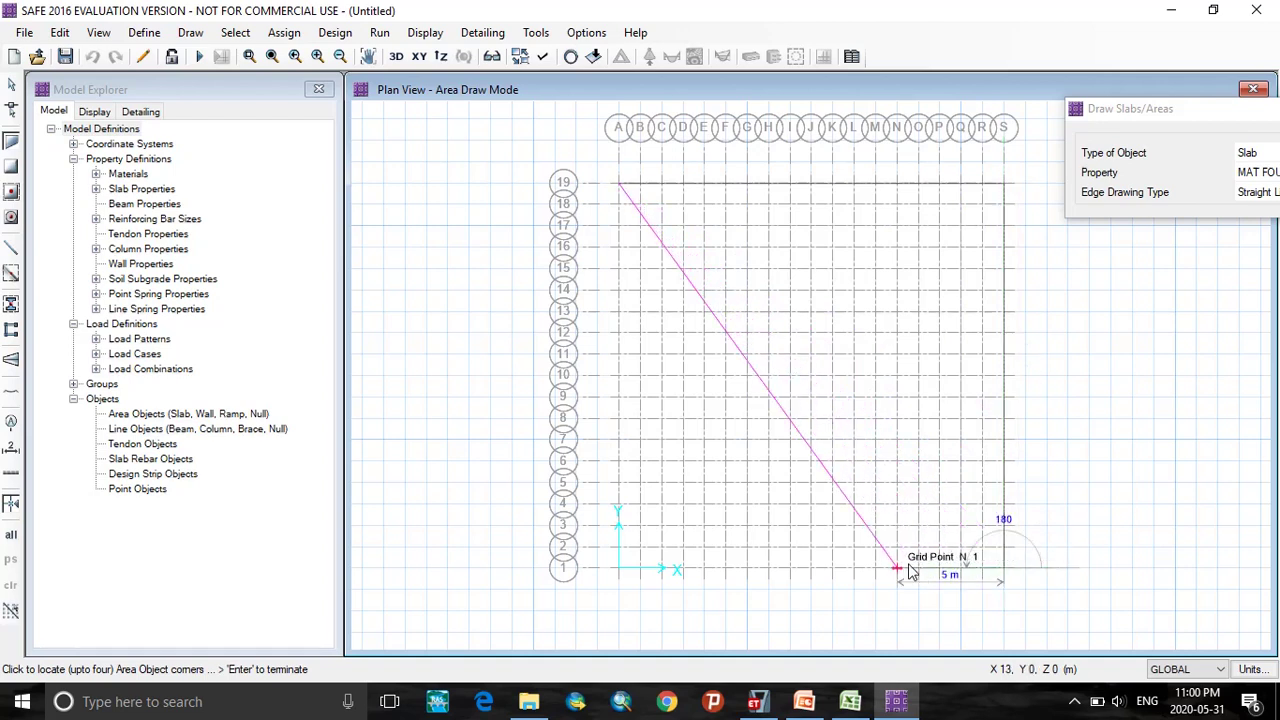
{"action": "left_click", "coordinate": [617, 570]}
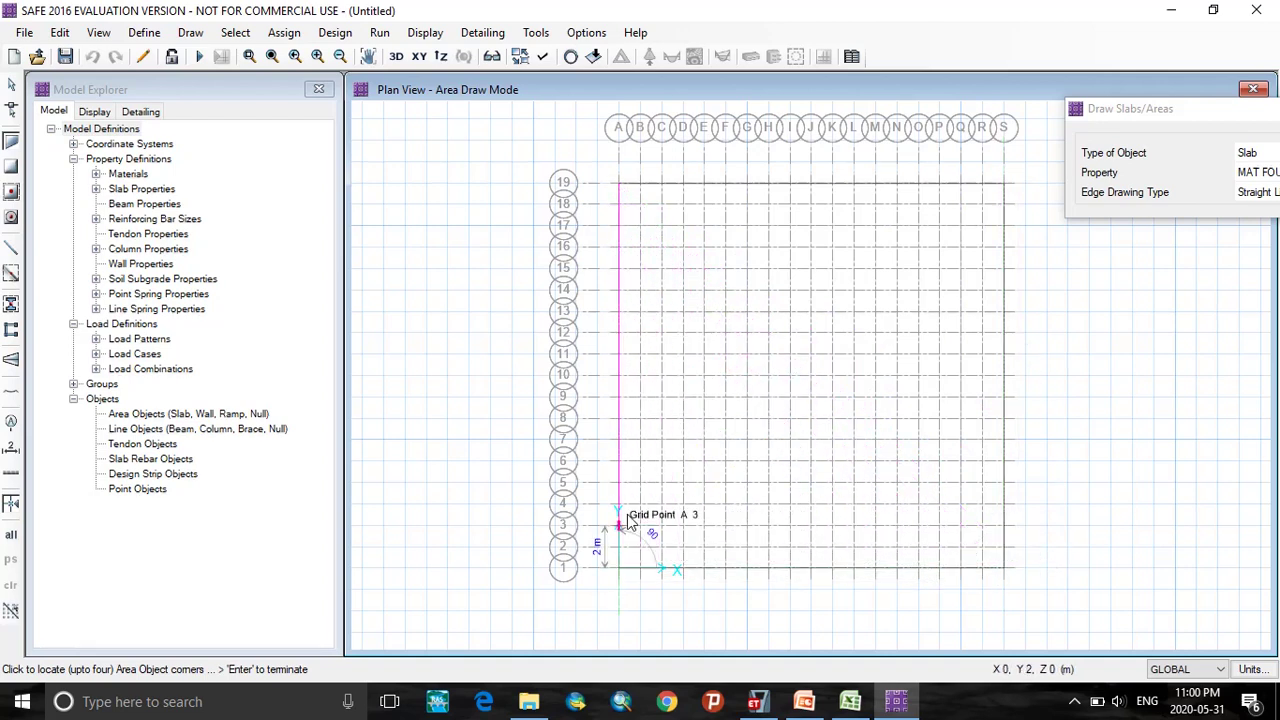
{"action": "left_click", "coordinate": [618, 184]}
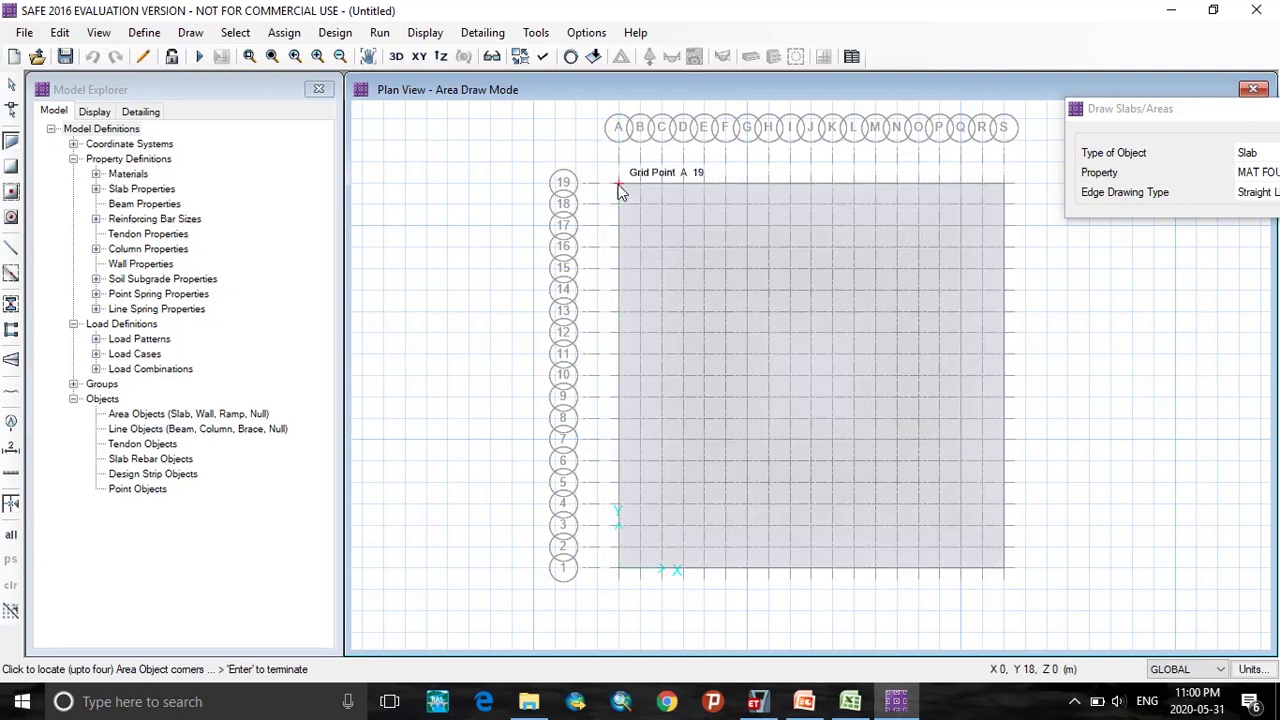
{"action": "left_click", "coordinate": [1227, 112]}
{"action": "left_click", "coordinate": [1259, 113]}
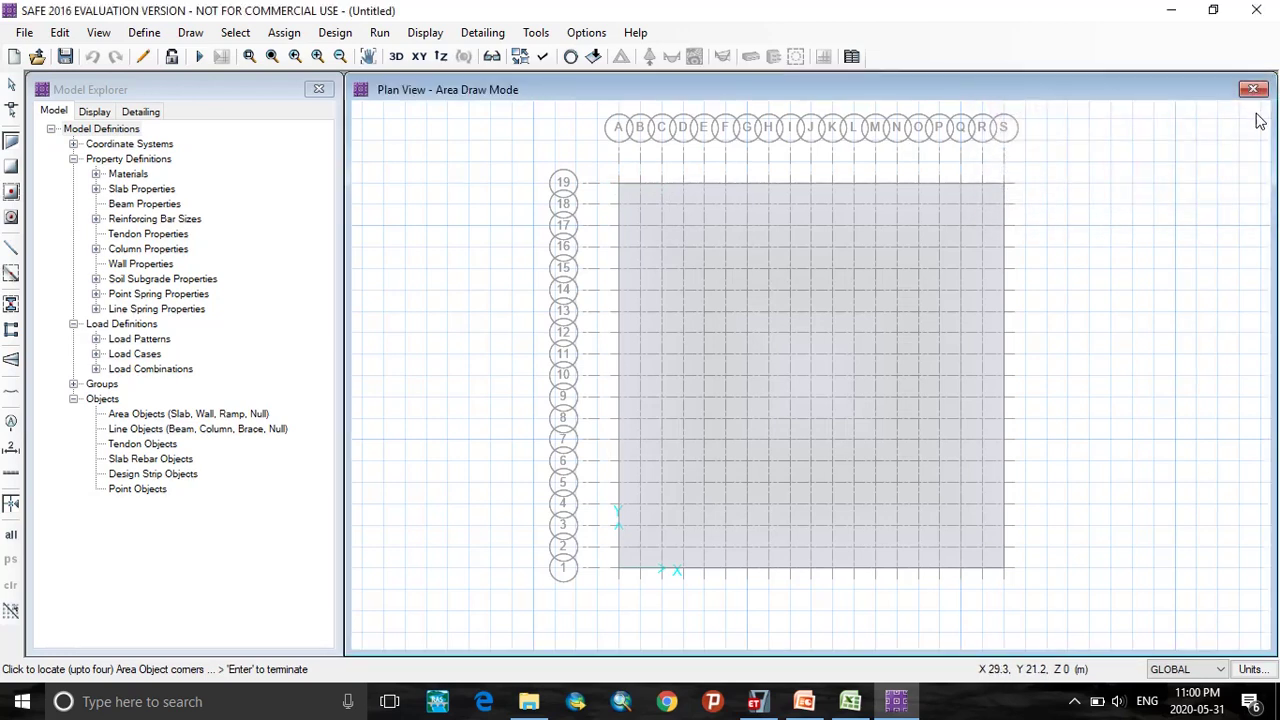
{"action": "key", "text": "XF86AudioMute"}
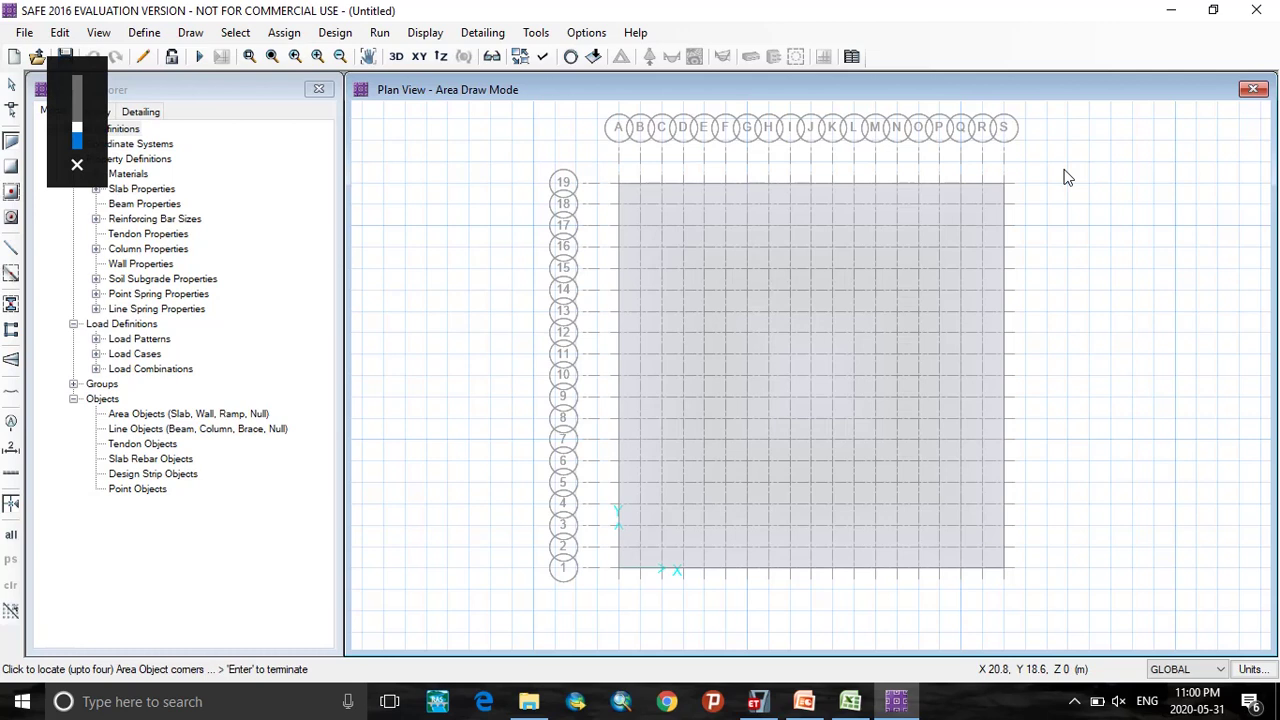
{"action": "key", "text": "Escape"}
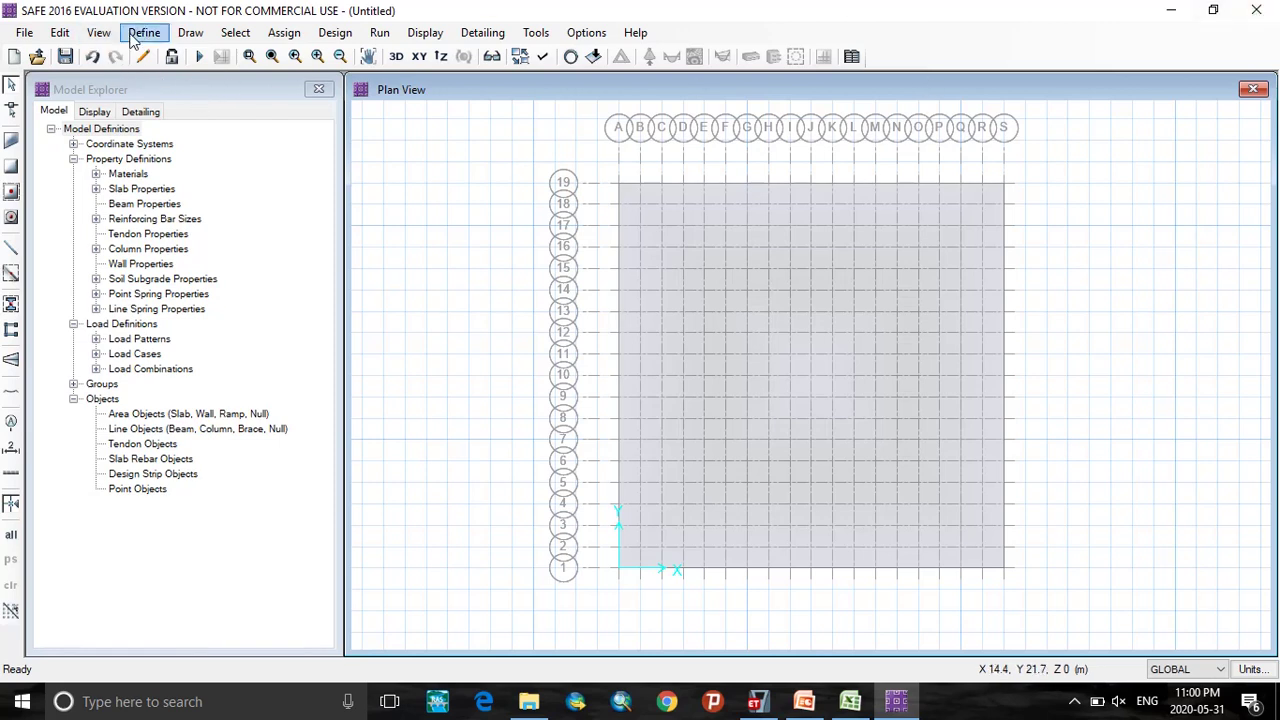
{"action": "left_click", "coordinate": [190, 32]}
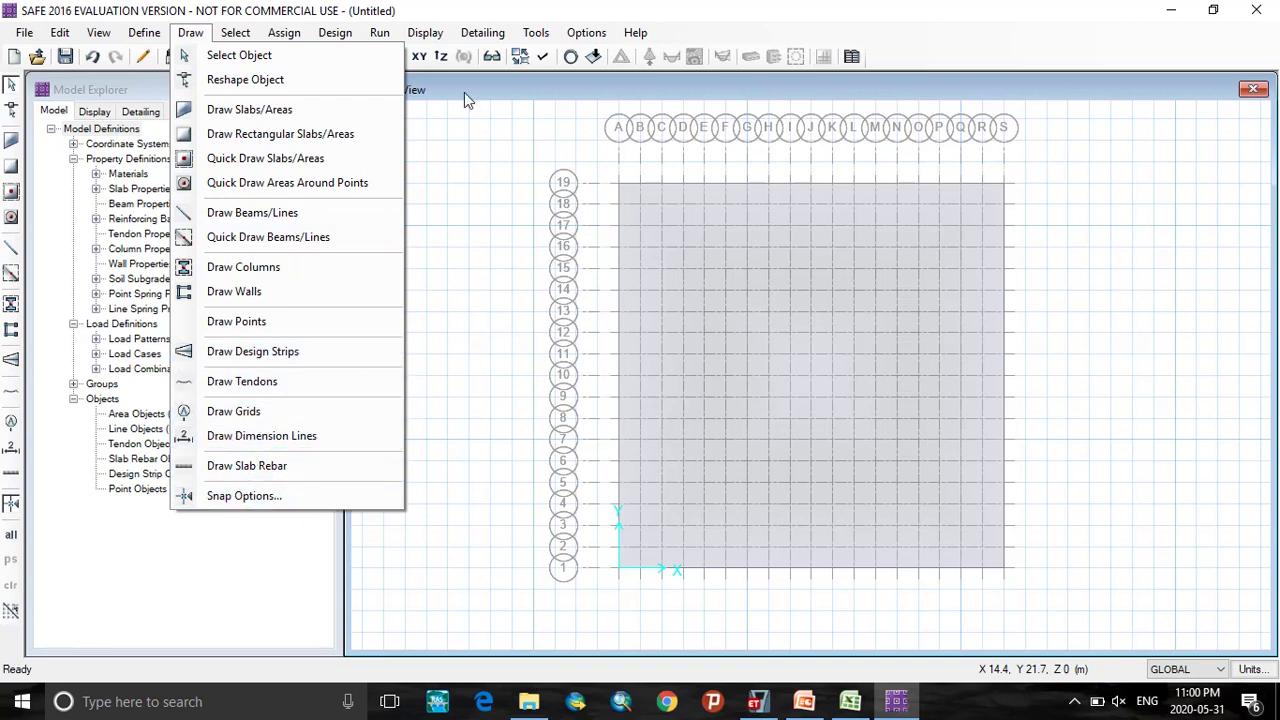
{"action": "left_click", "coordinate": [259, 497]}
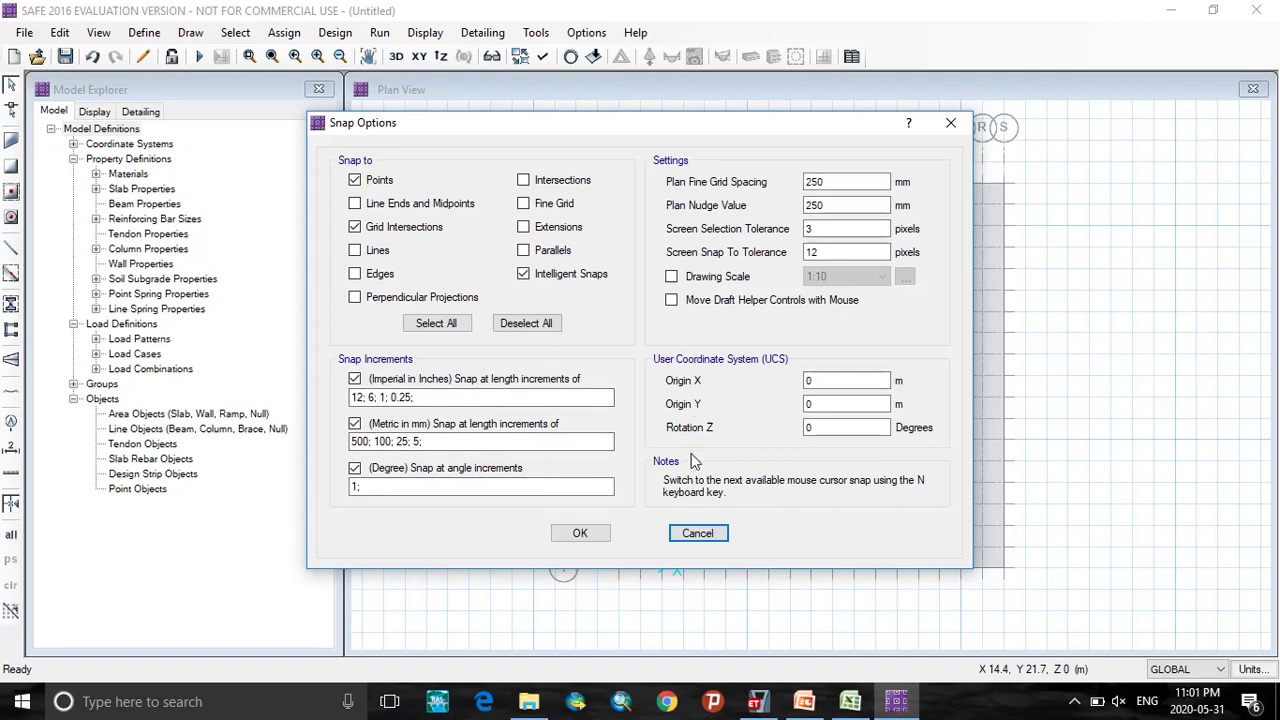
{"action": "left_click", "coordinate": [698, 533]}
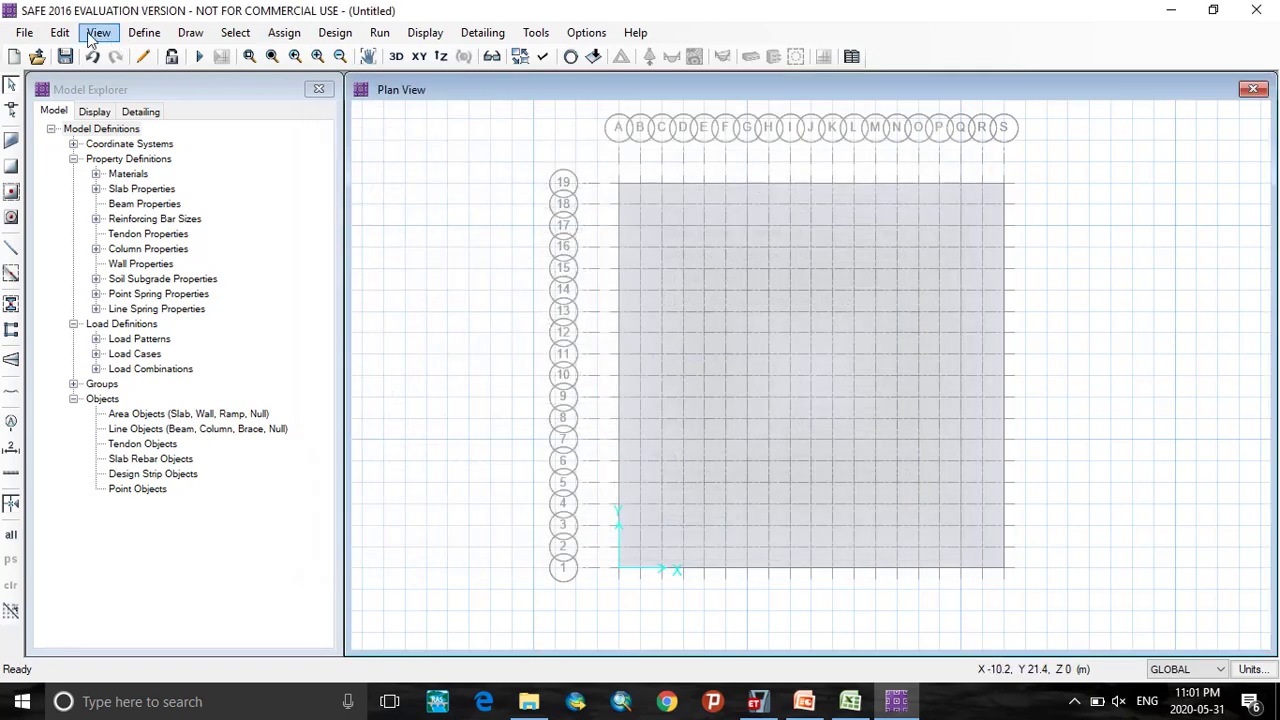
Step: Browse the Define and Select menus, try Draw Dimension Lines, then bring up the Draw menu
{"action": "left_click", "coordinate": [144, 33]}
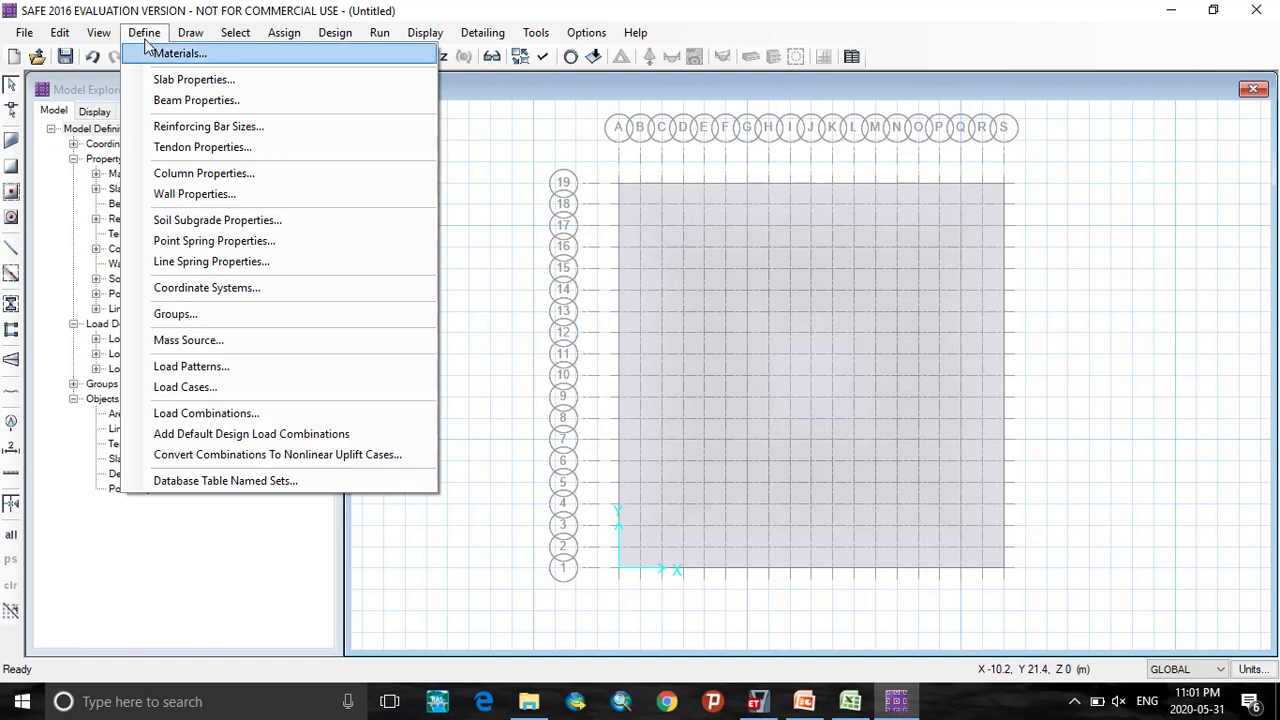
{"action": "left_click", "coordinate": [212, 33]}
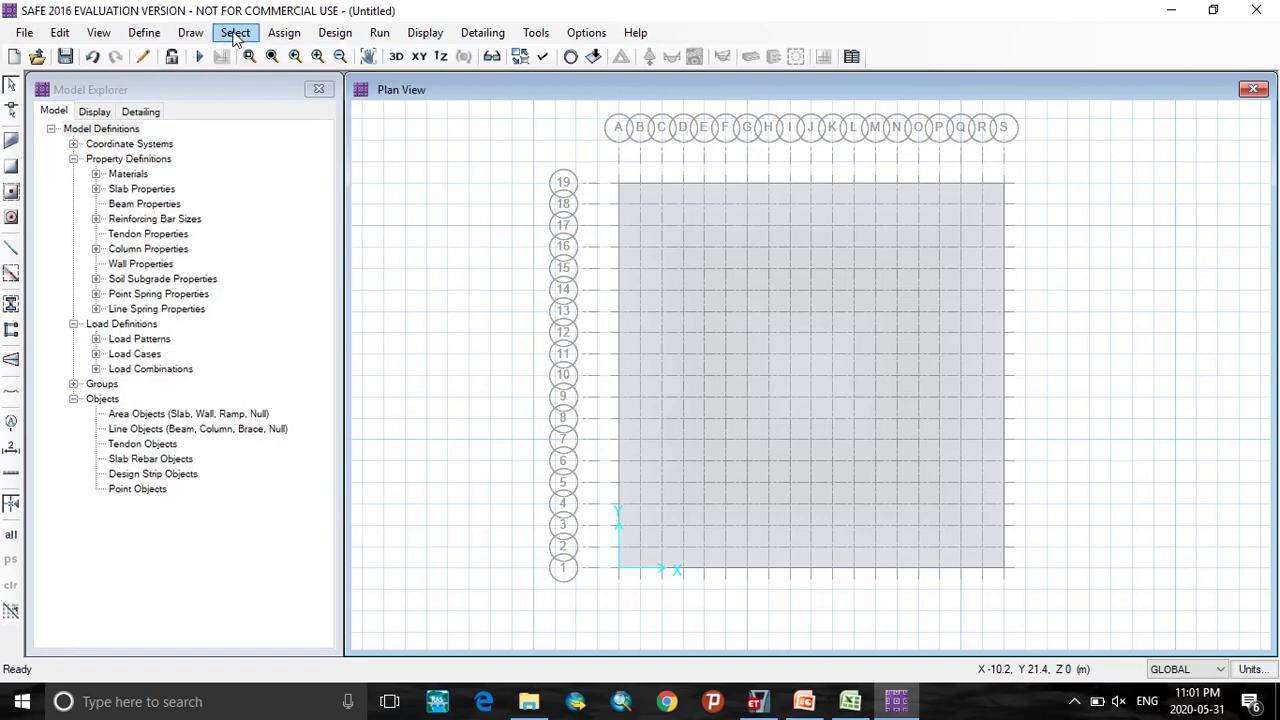
{"action": "left_click", "coordinate": [236, 33]}
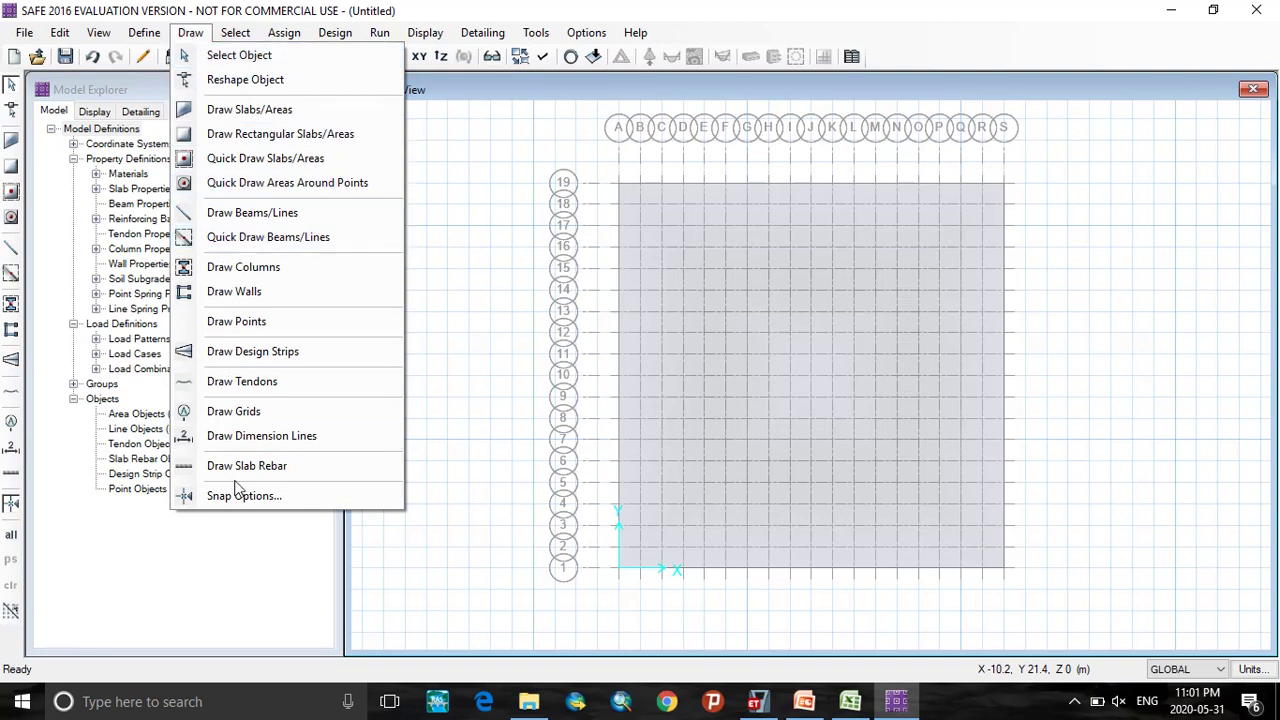
{"action": "left_click", "coordinate": [239, 443]}
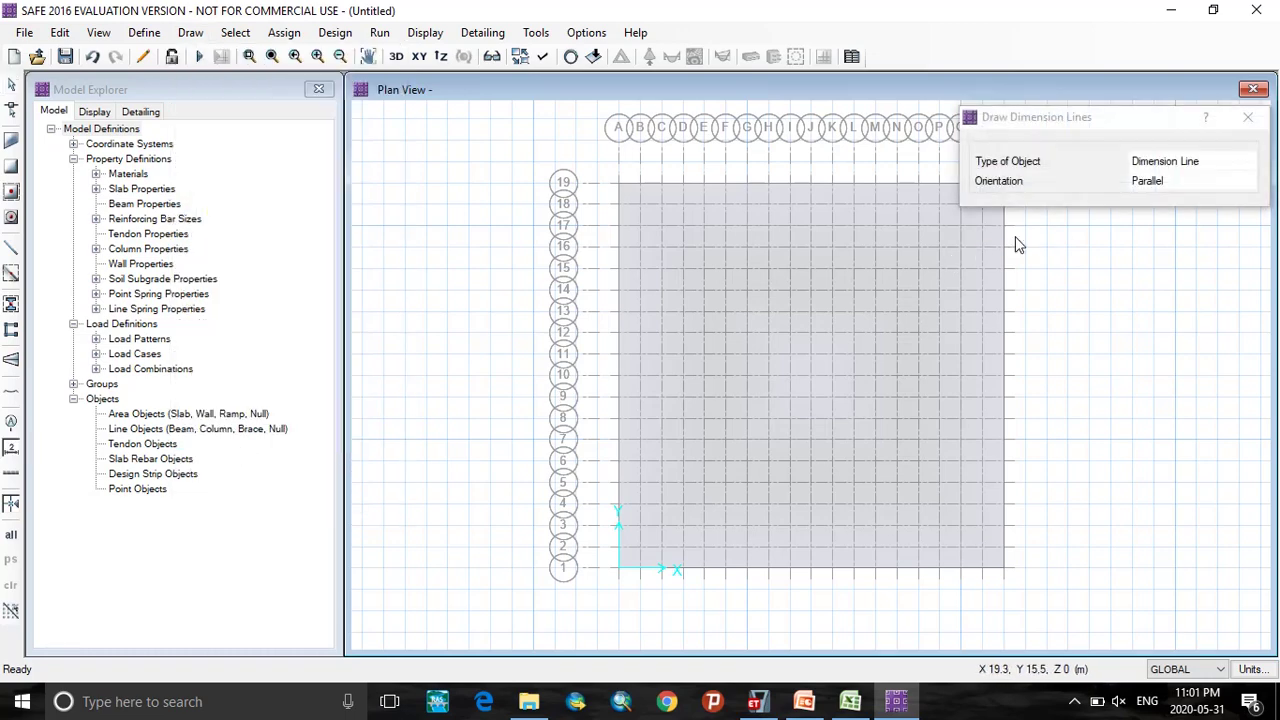
{"action": "left_click", "coordinate": [1245, 119]}
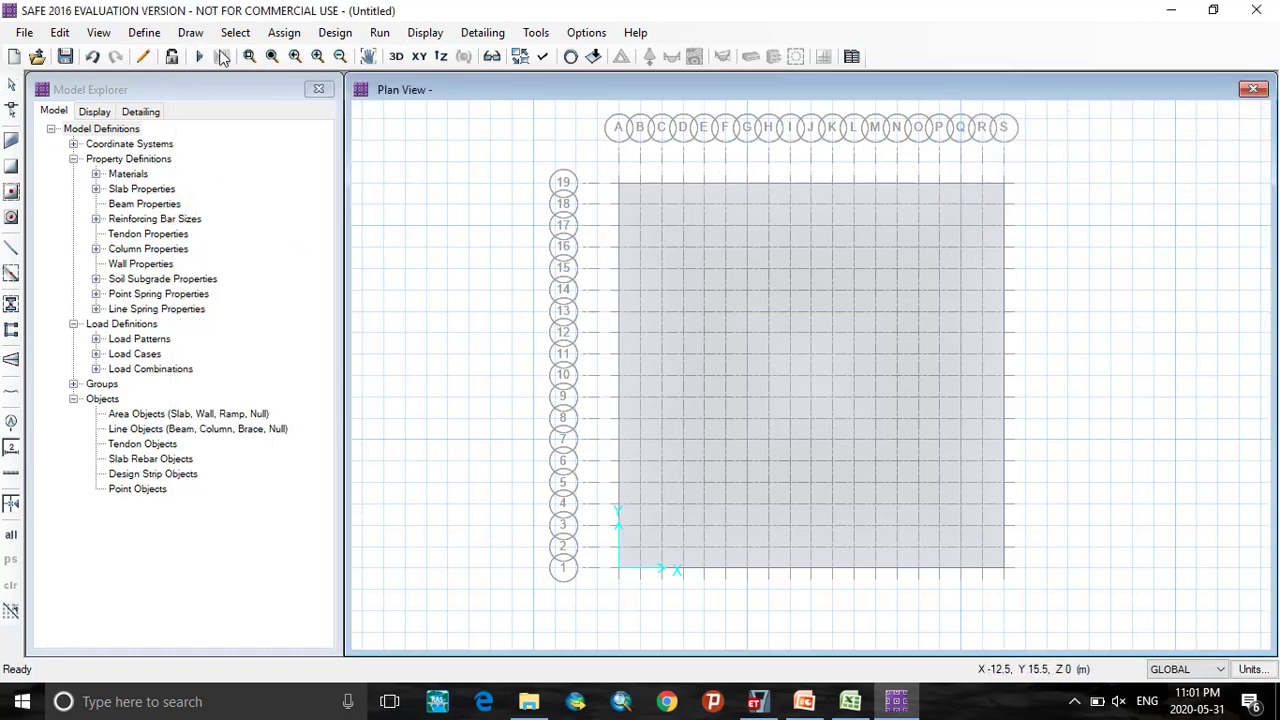
{"action": "left_click", "coordinate": [191, 33]}
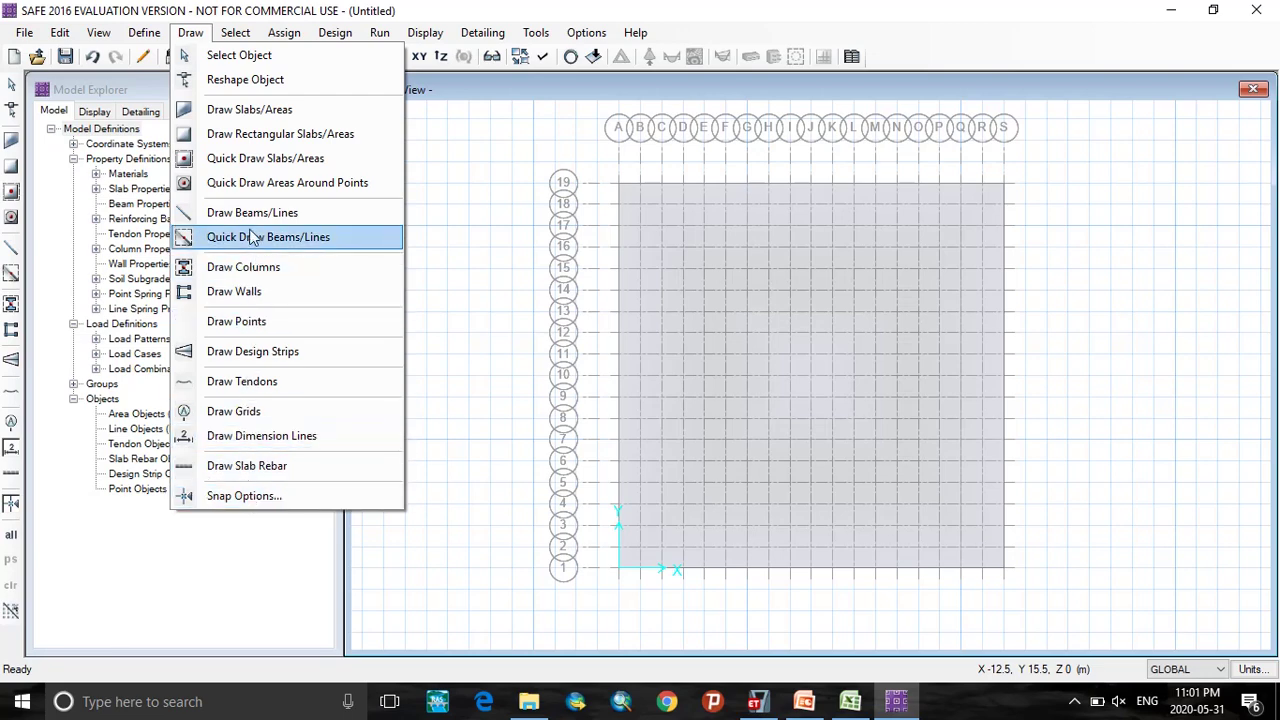
Step: Open Snap Options and toggle snapping to Edges
{"action": "left_click", "coordinate": [235, 495]}
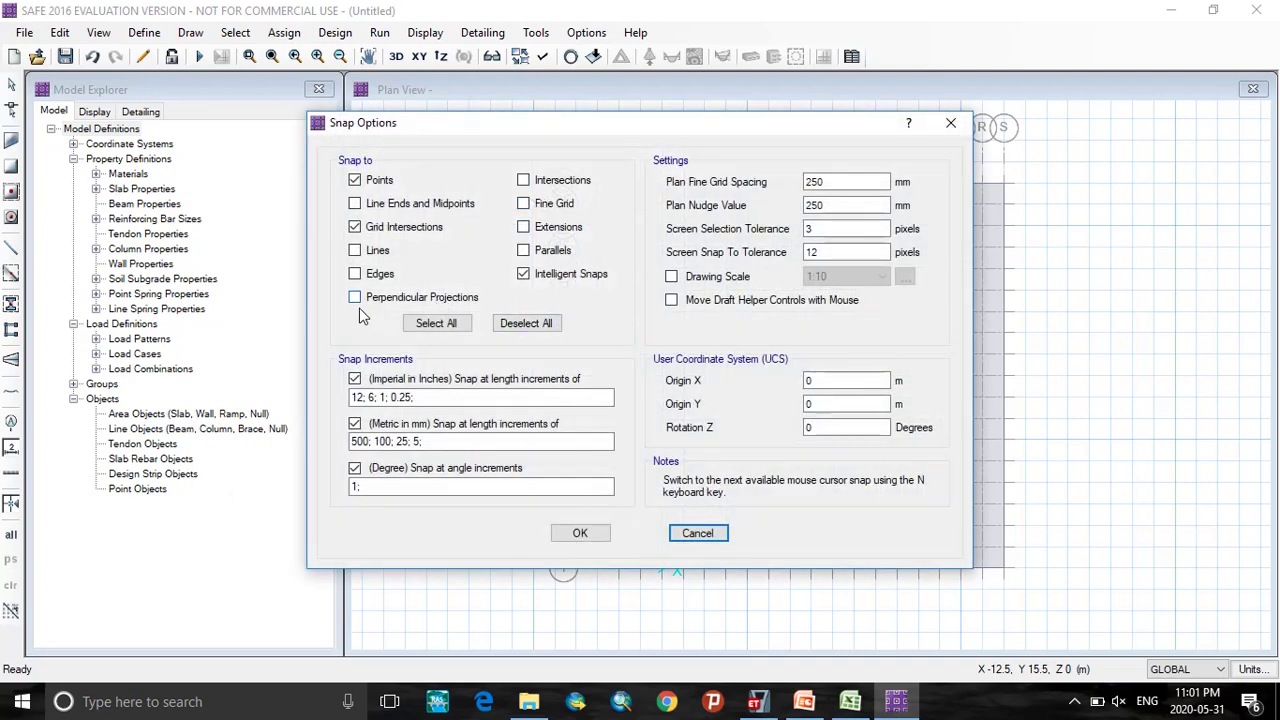
{"action": "left_click", "coordinate": [356, 276]}
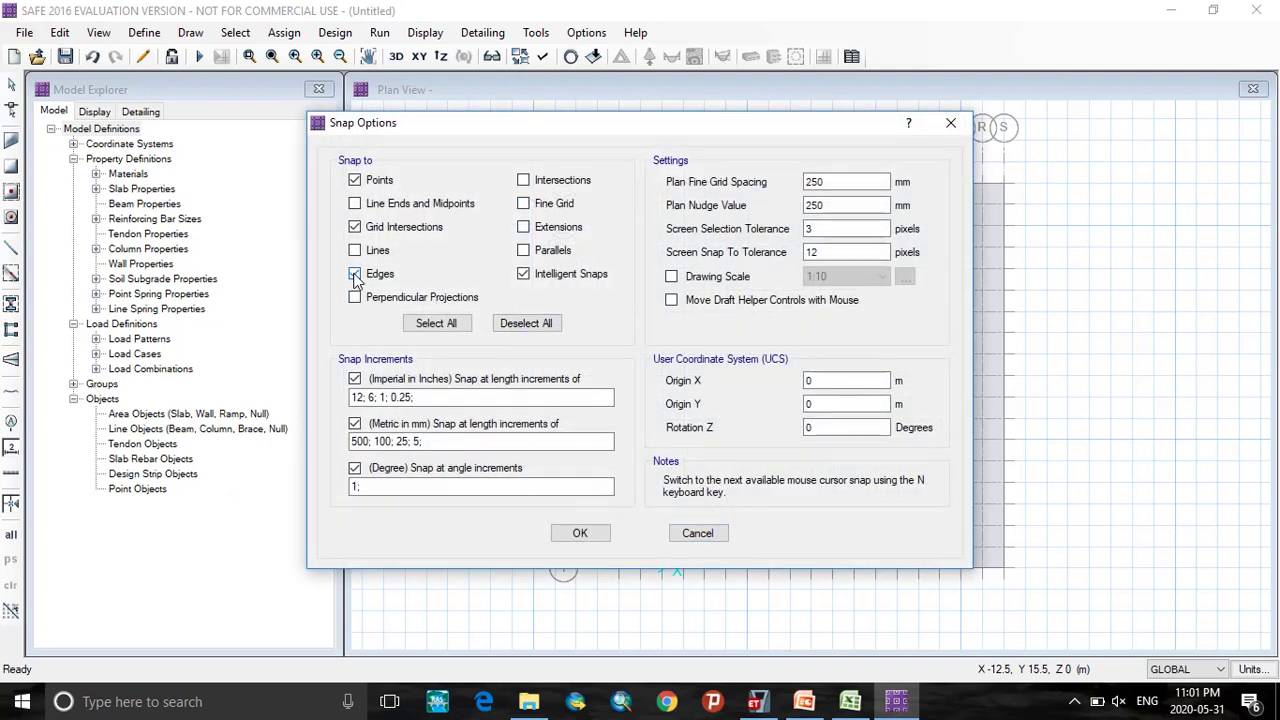